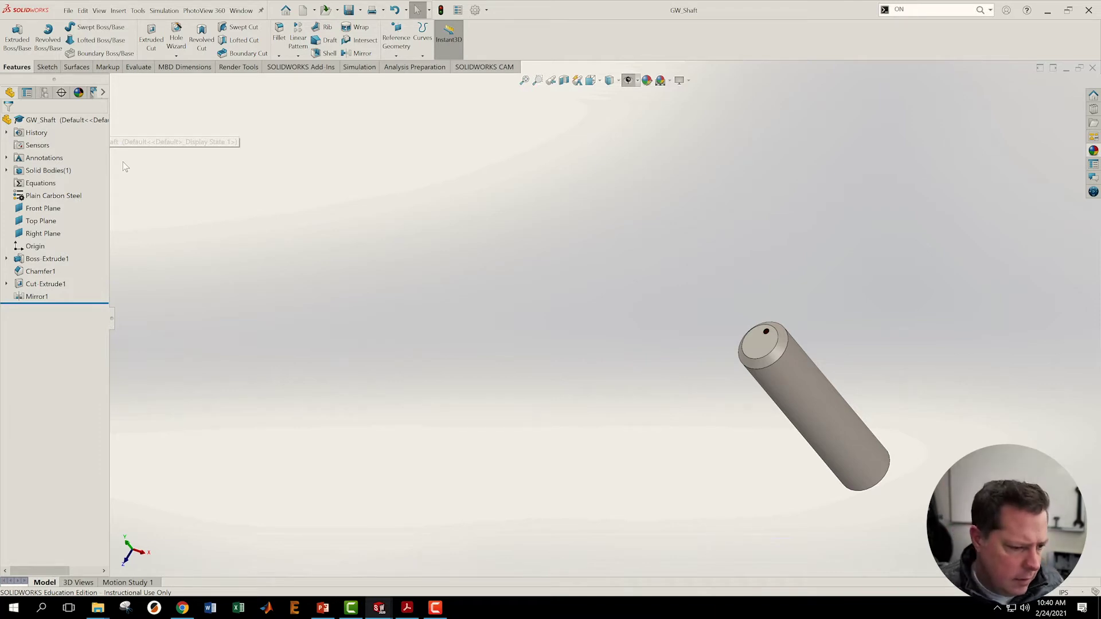
- On mcmaster.com, find bearing 6391k194 and download its 3-D SOLIDWORKS model
click(182, 607)
text(mcmaster.com)
key(Return)
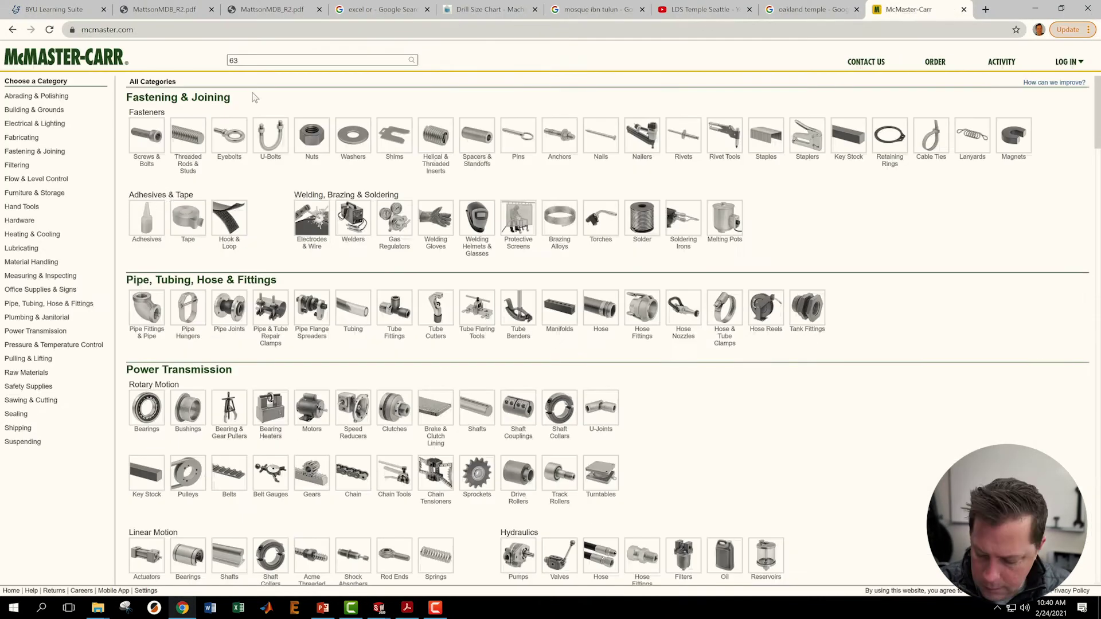
text(6391k194)
key(Return)
click(322, 507)
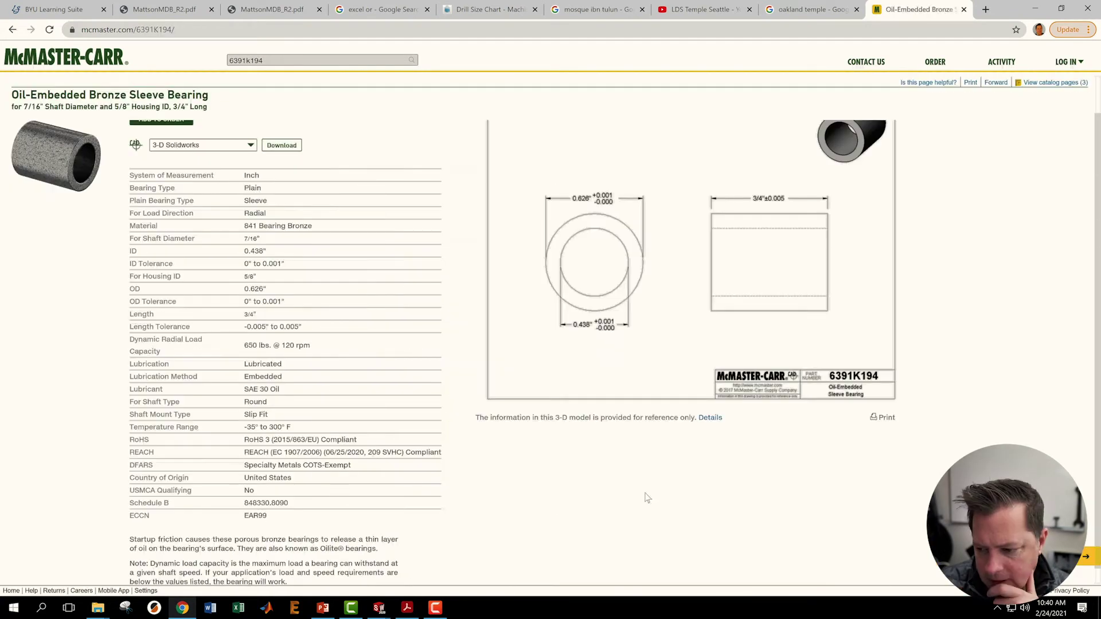
click(202, 145)
click(184, 175)
click(280, 145)
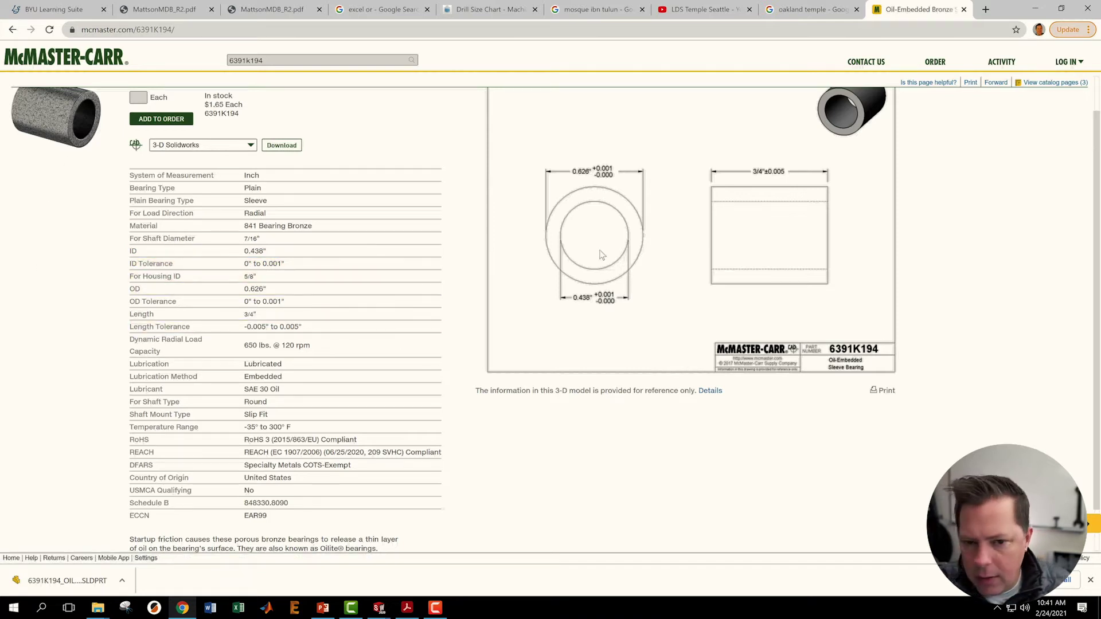
- Go back to the McMaster-Carr home page and search for part 6391k943
scroll(424, 298, up, 1)
click(49, 30)
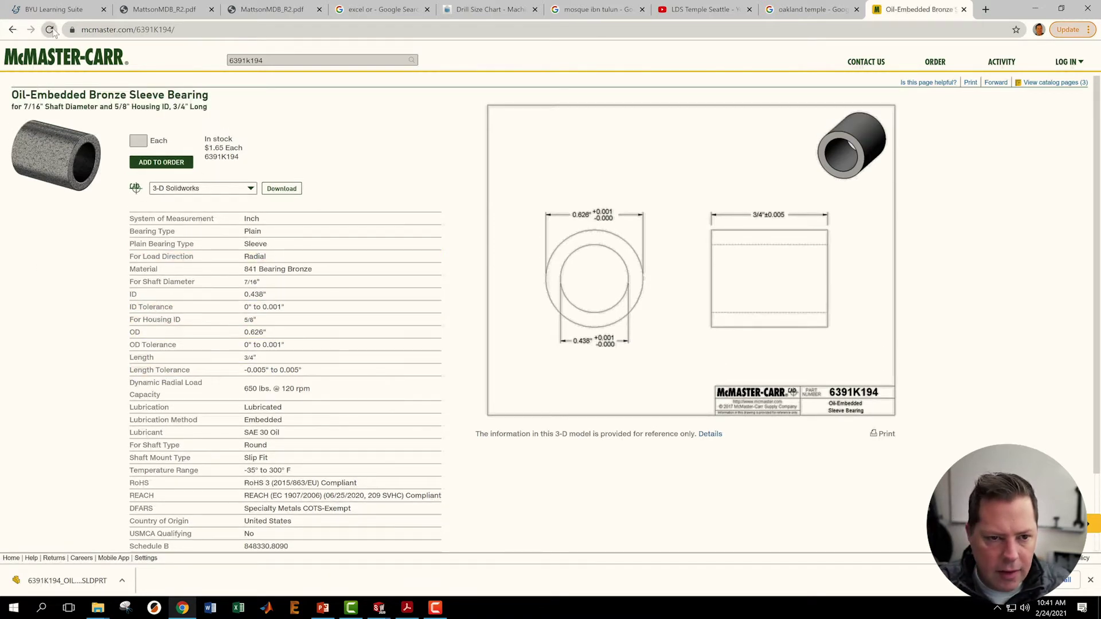
click(217, 29)
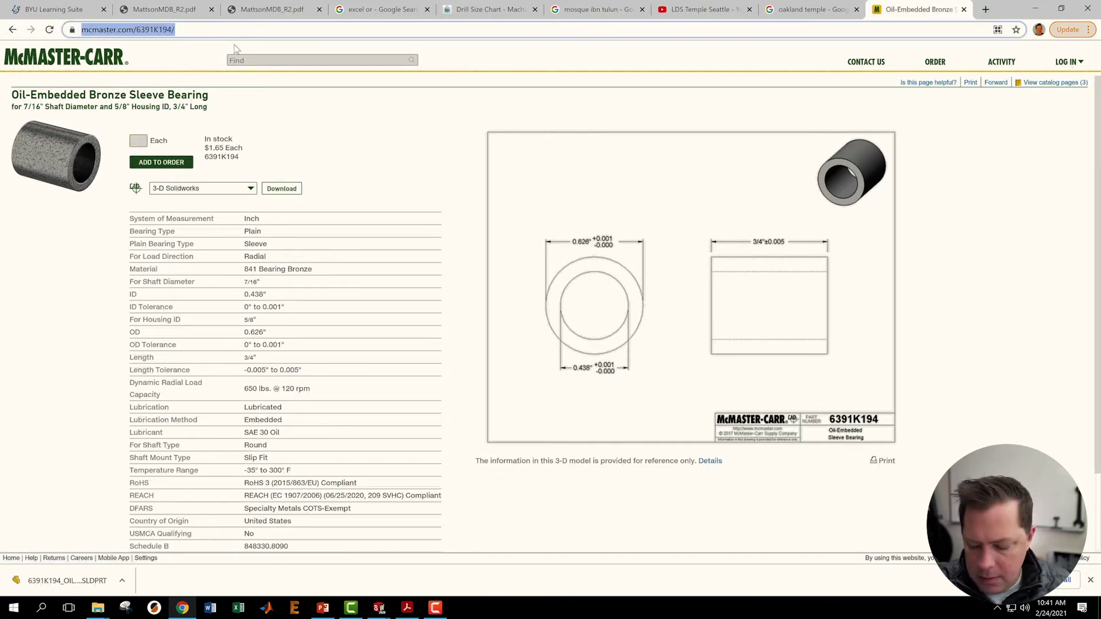
key(End)
key(BackSpace)
key(BackSpace)
key(BackSpace)
key(BackSpace)
key(BackSpace)
key(BackSpace)
key(BackSpace)
key(BackSpace)
key(BackSpace)
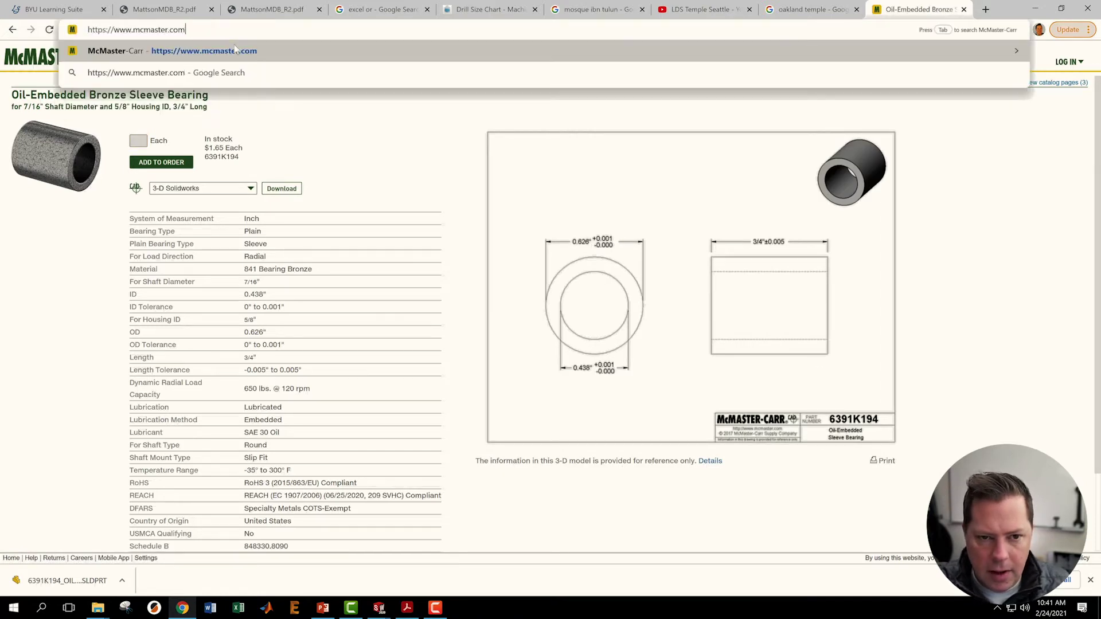
key(Return)
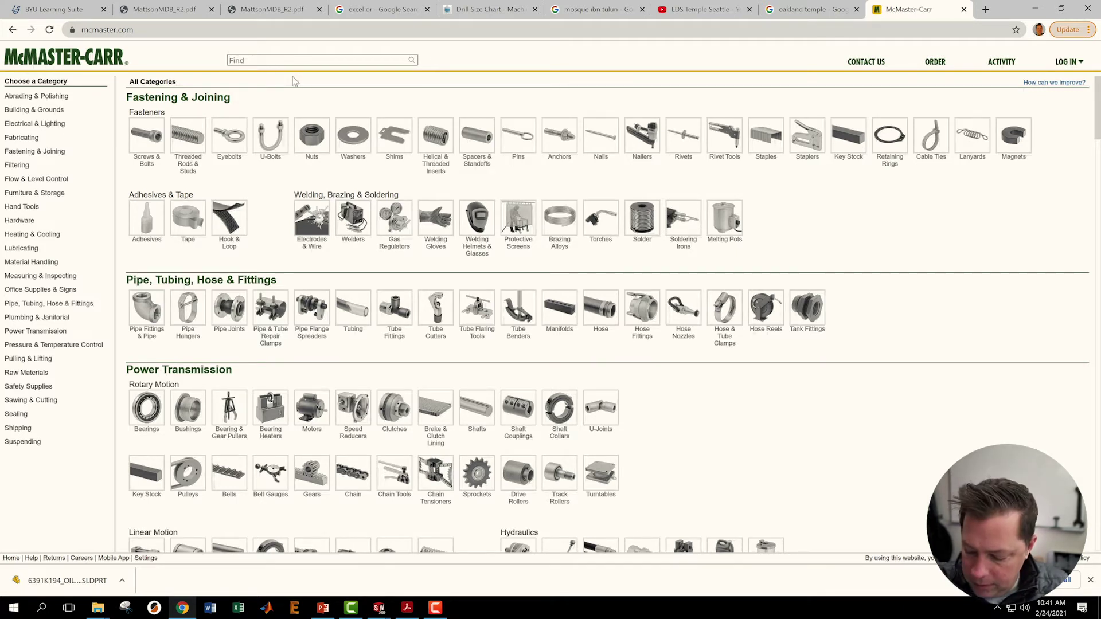
text(6391k943)
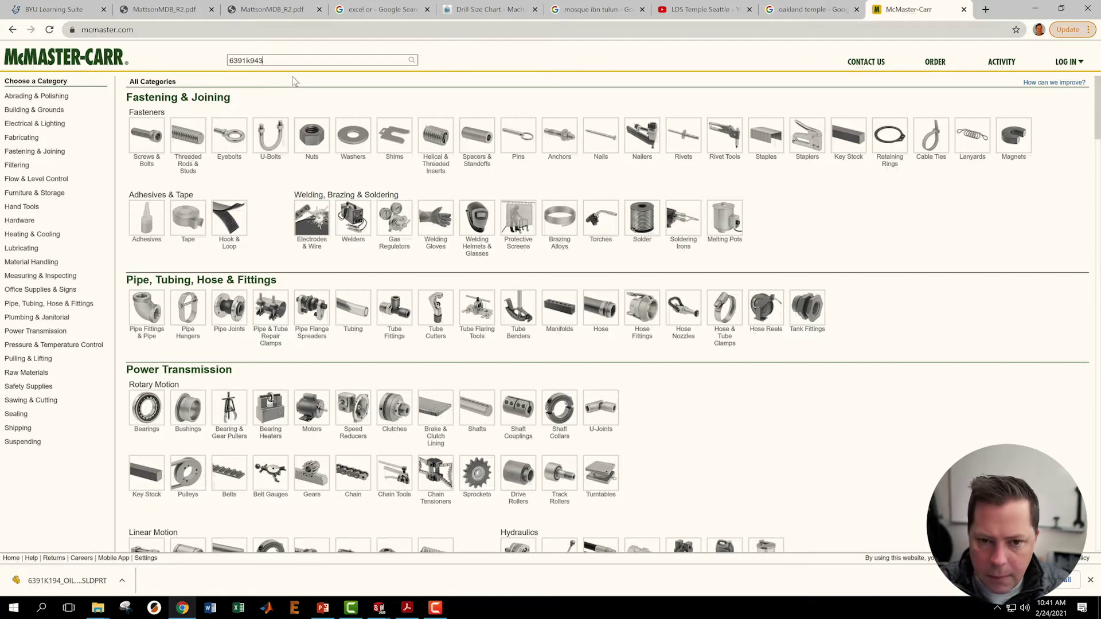
key(Return)
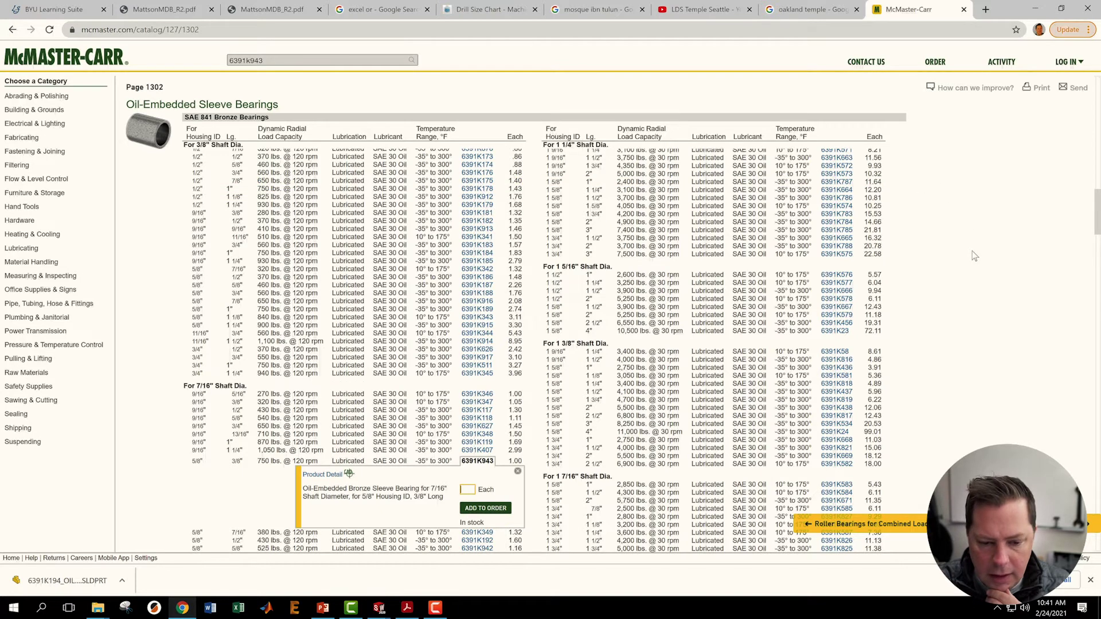
- Download the 6391K943 bearing's 3-D SOLIDWORKS model from its product detail page, then minimize Chrome
scroll(975, 256, down, 3)
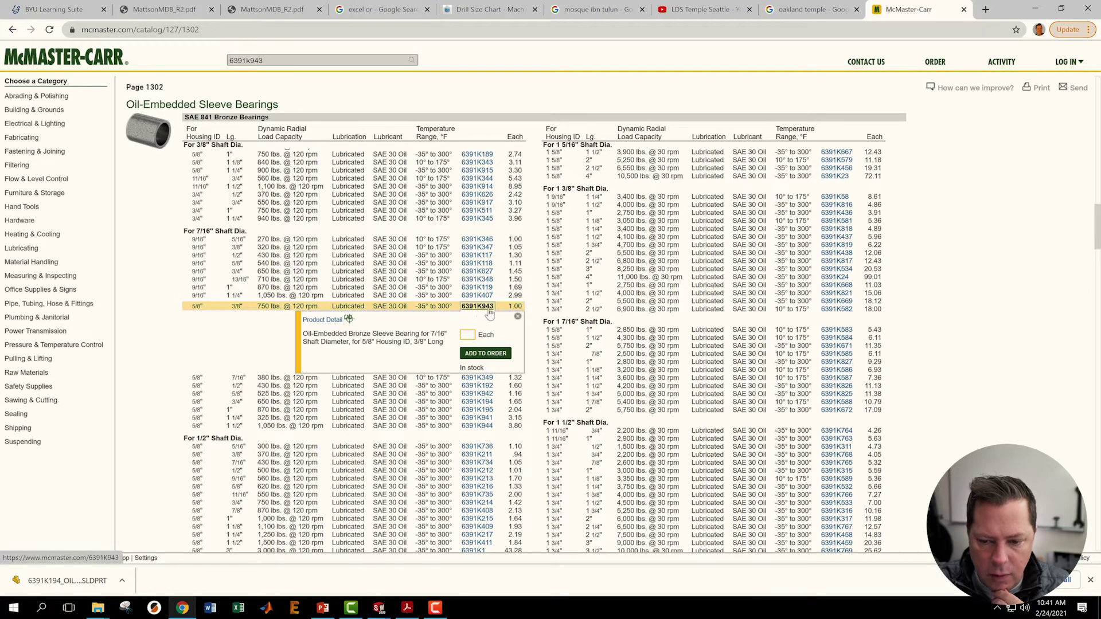
click(323, 319)
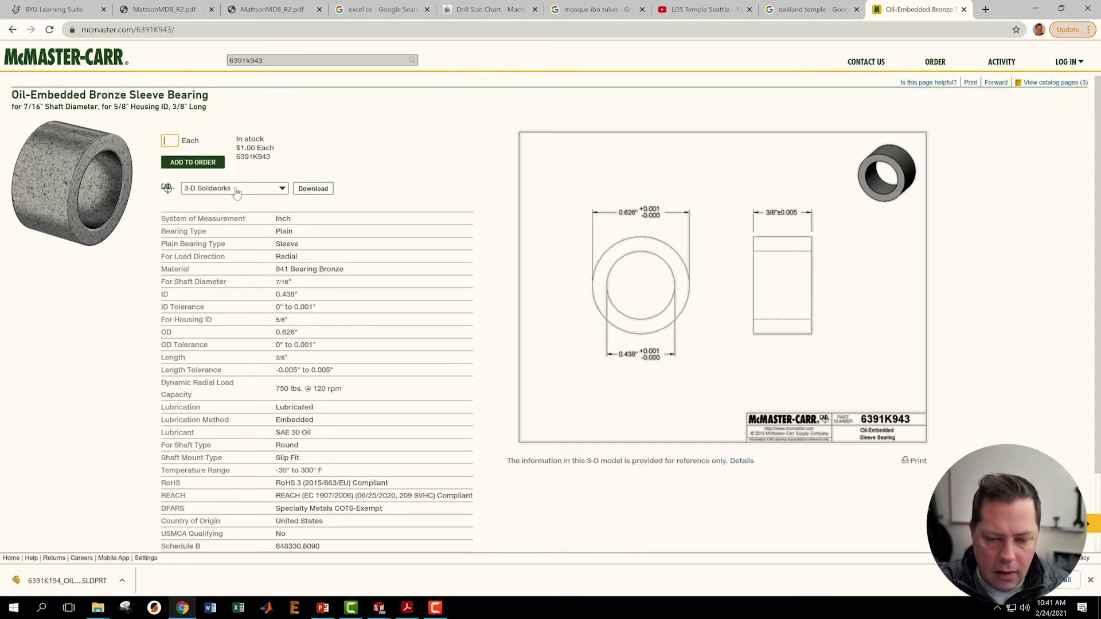
click(311, 192)
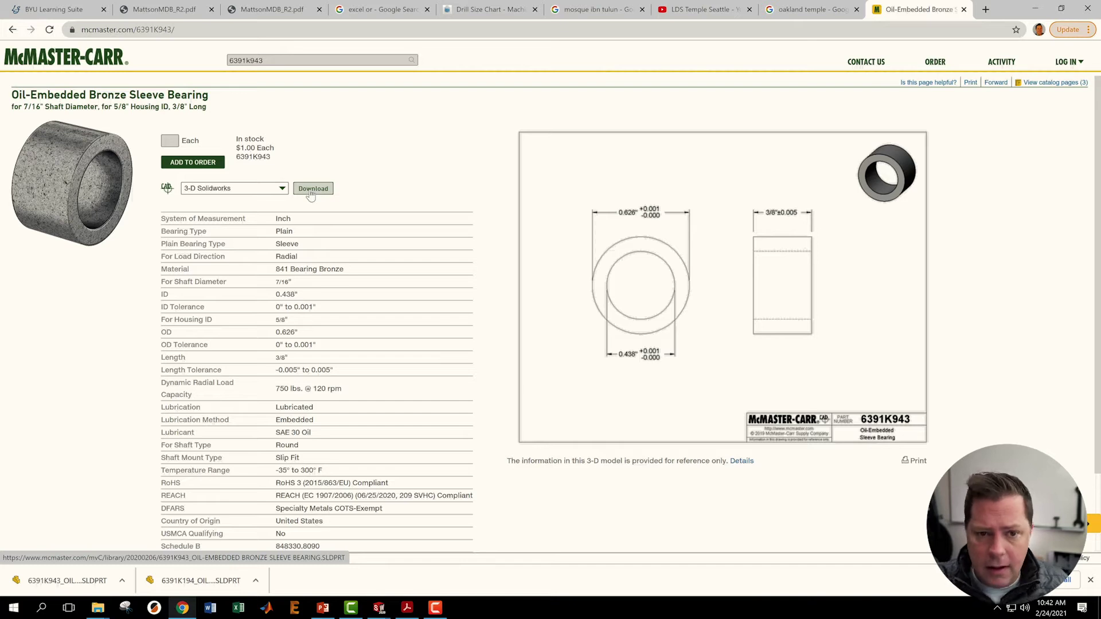
click(1034, 8)
- Bring up File Explorer and open the Downloads folder
mouse_move(98, 607)
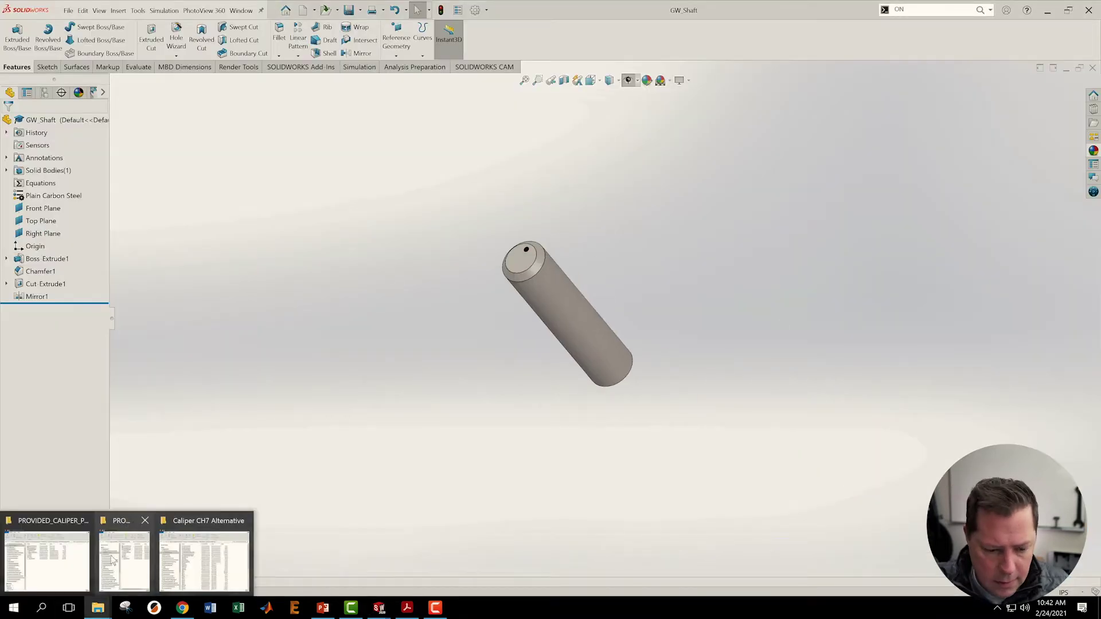
click(112, 561)
click(559, 464)
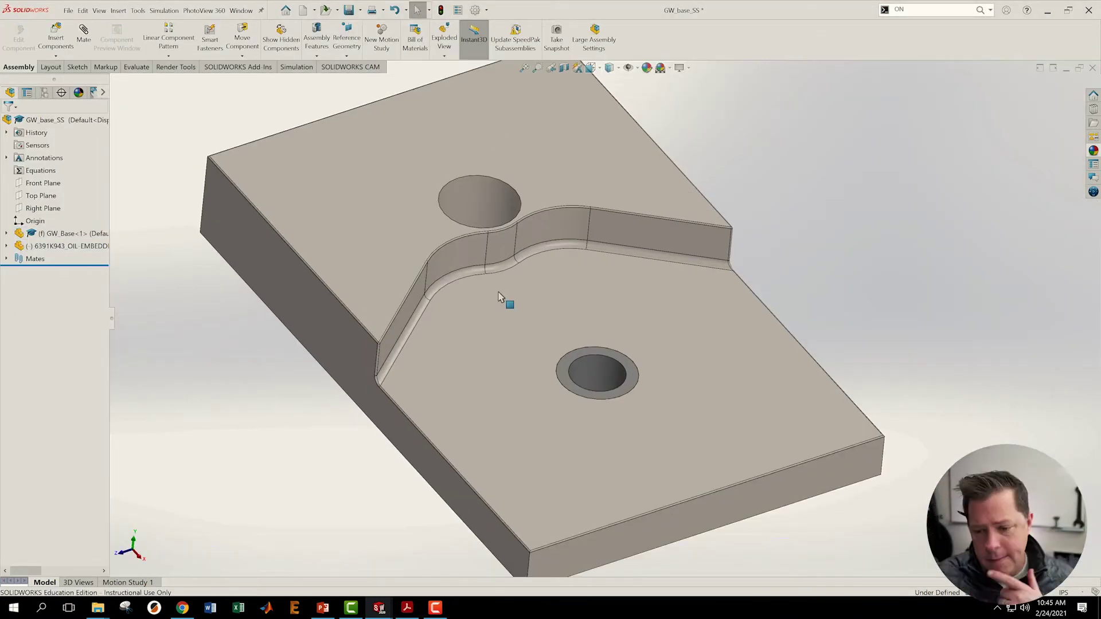
scroll(575, 341, down, 3)
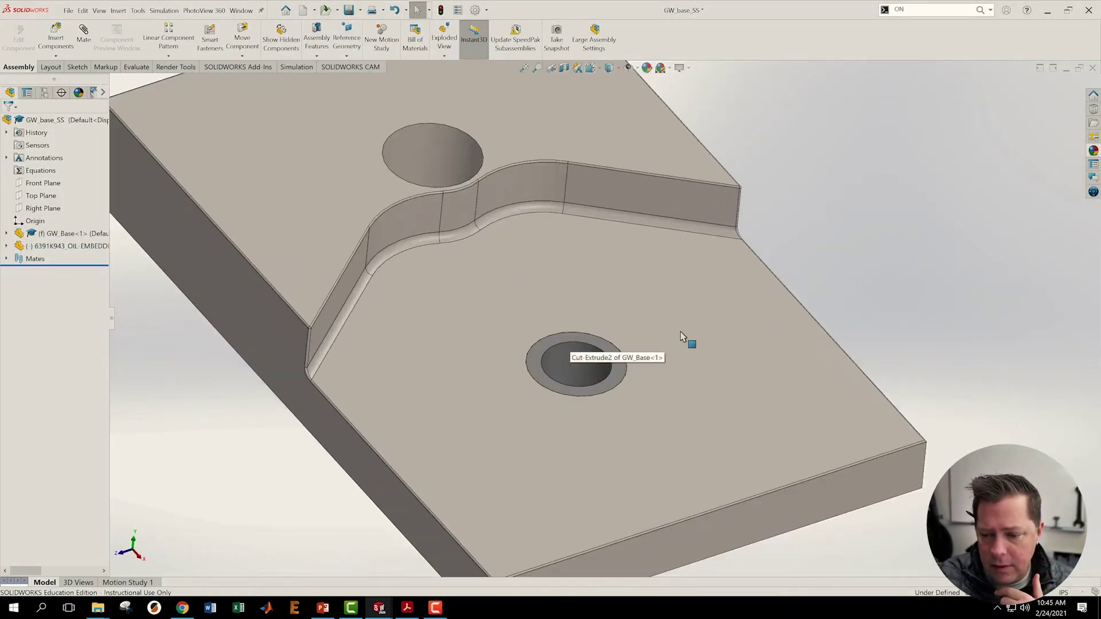
middle_drag(682, 337, 686, 361)
scroll(673, 378, up, 2)
scroll(673, 378, up, 1)
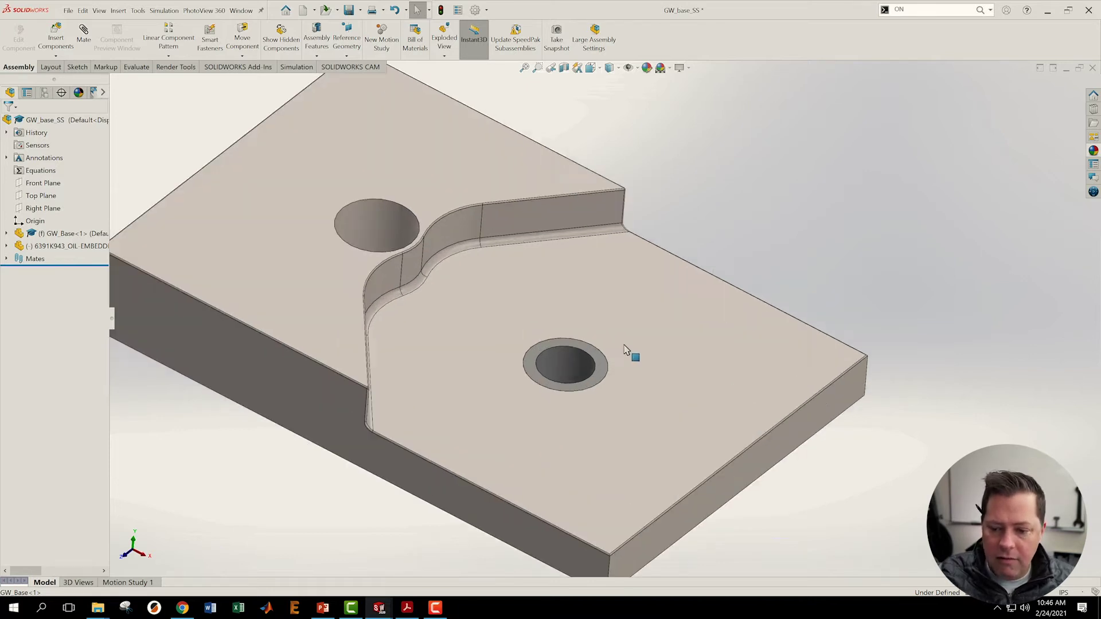
scroll(625, 349, down, 5)
middle_drag(642, 386, 567, 384)
scroll(556, 368, down, 4)
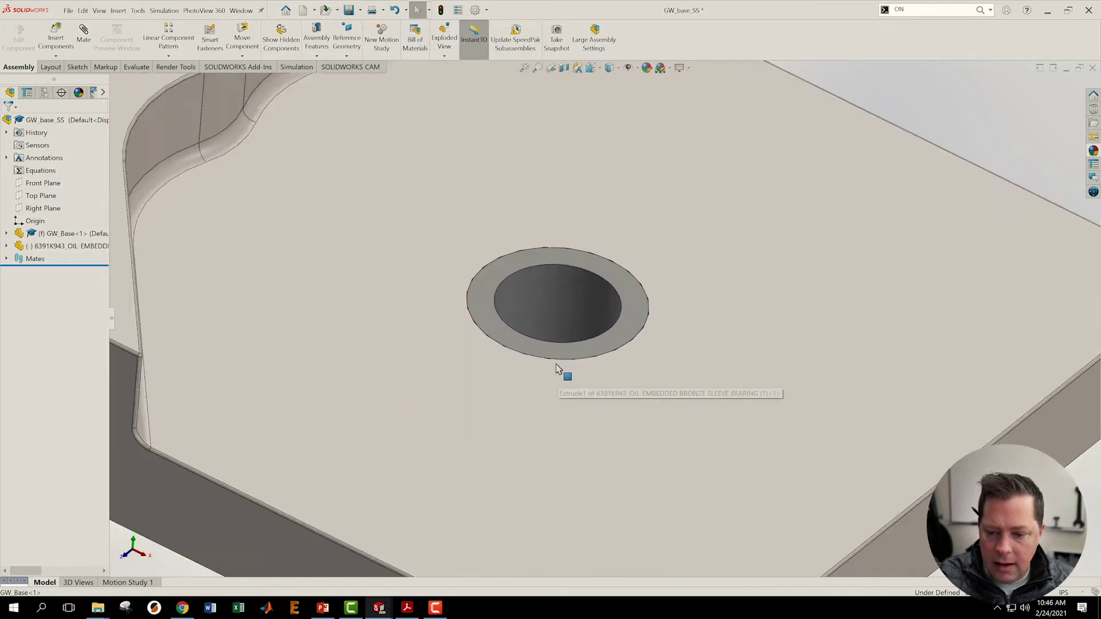
scroll(556, 368, up, 4)
middle_drag(538, 248, 561, 429)
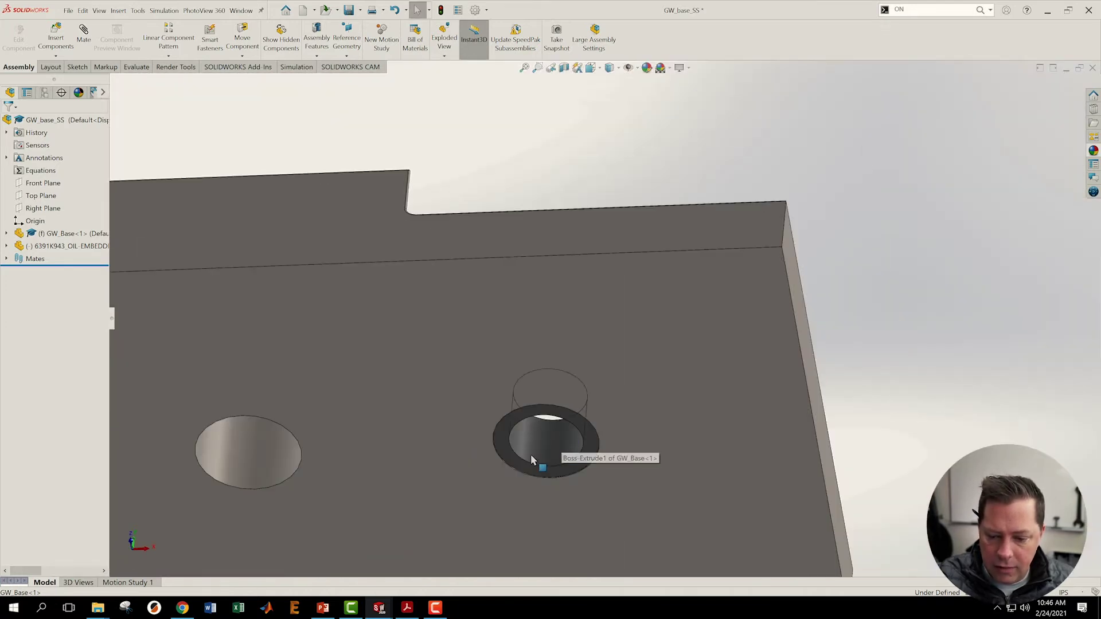
middle_drag(590, 289, 716, 229)
scroll(716, 230, up, 1)
scroll(572, 256, down, 5)
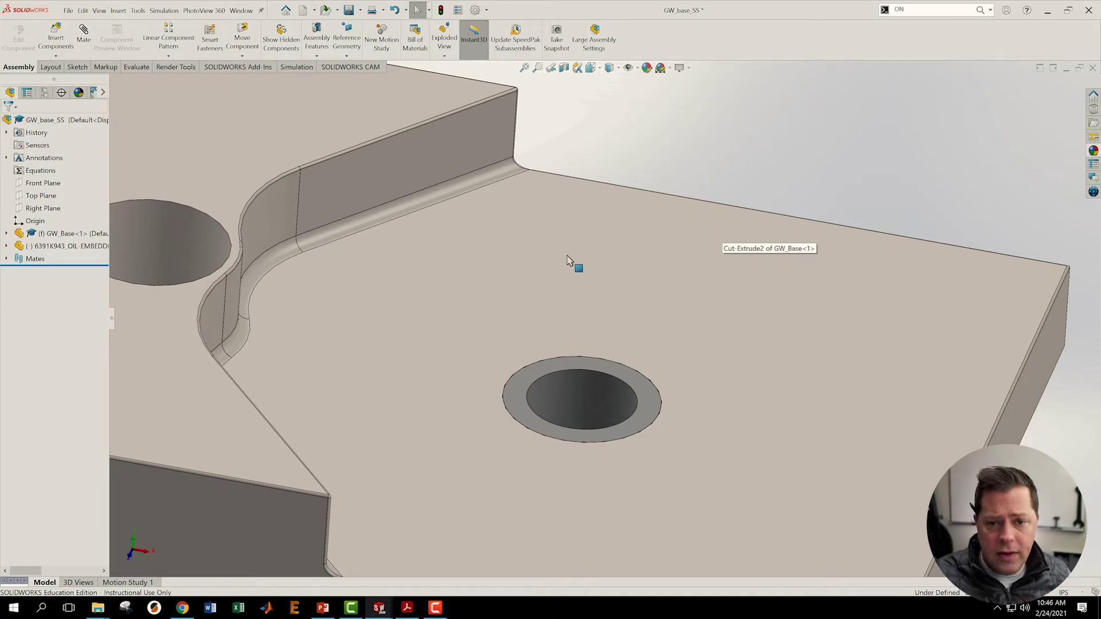
key(f)
scroll(573, 275, down, 3)
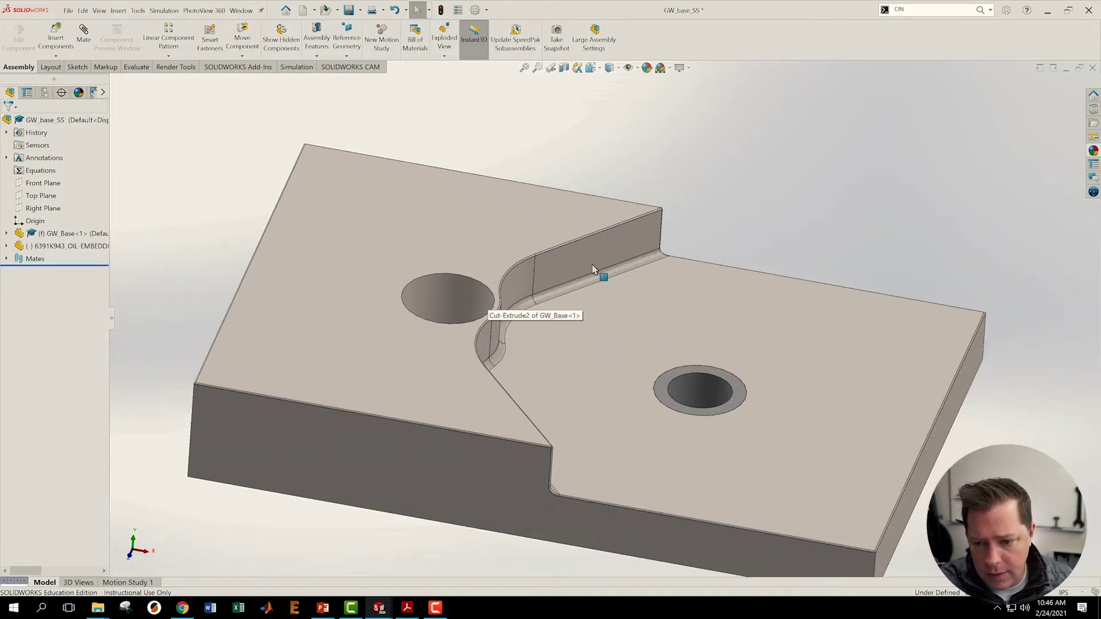
scroll(619, 266, up, 1)
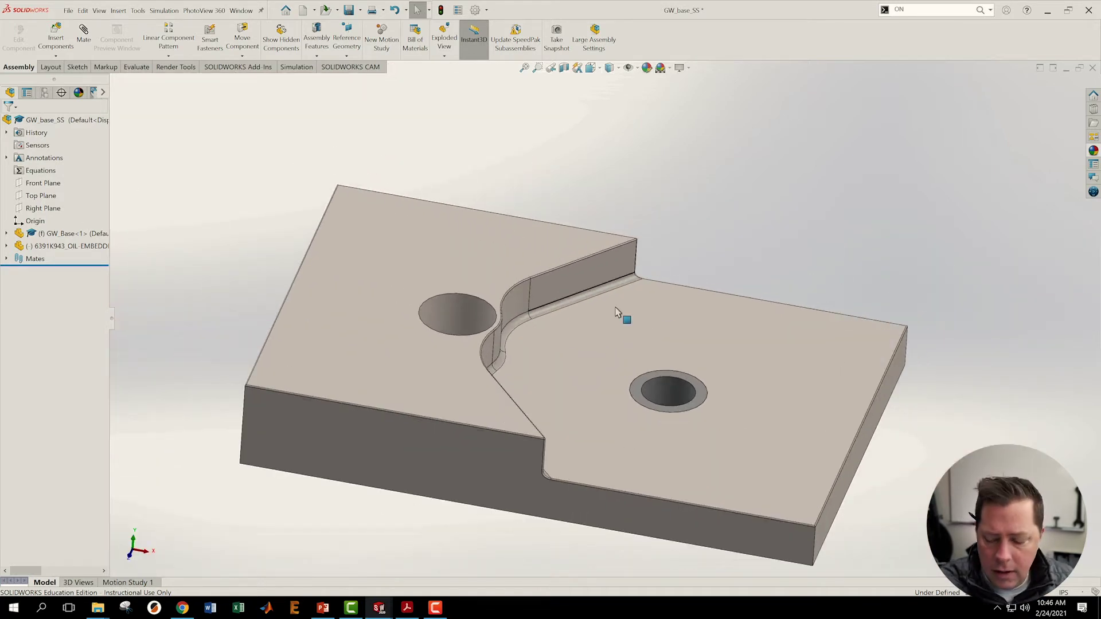
click(6, 246)
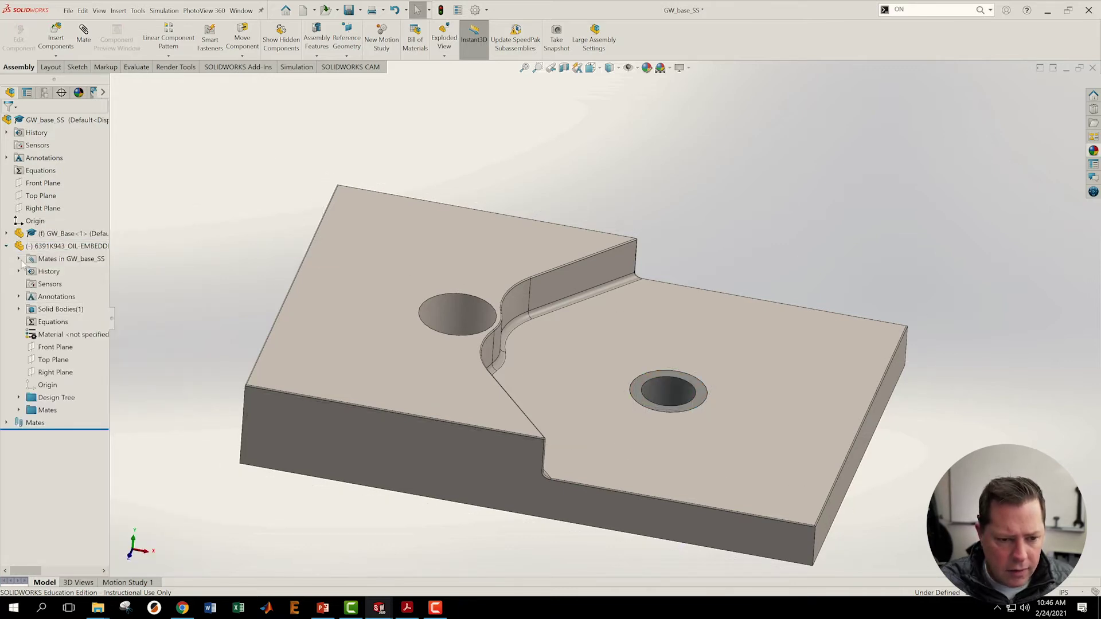
- Lock rotation on the bearing's Concentric1 mate so it is fully defined
click(18, 259)
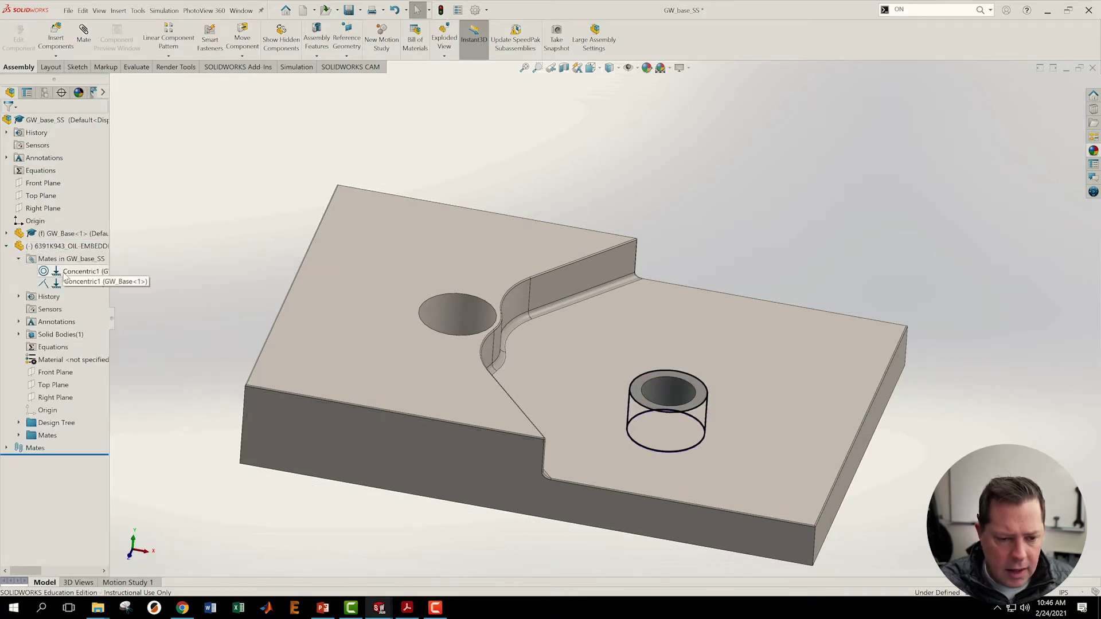
right_click(64, 276)
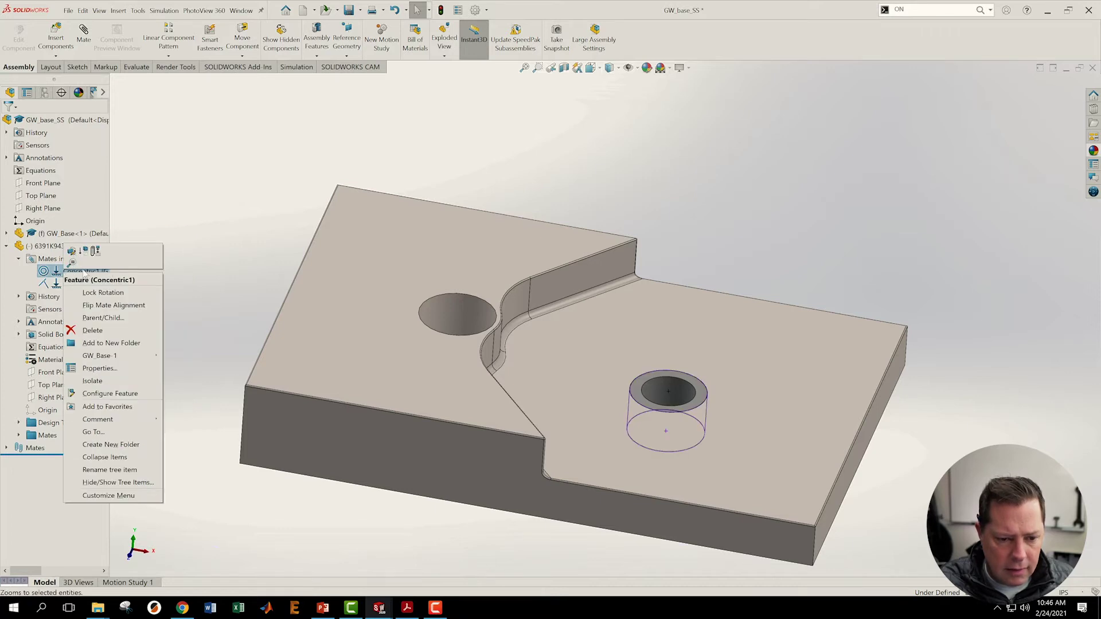
click(96, 293)
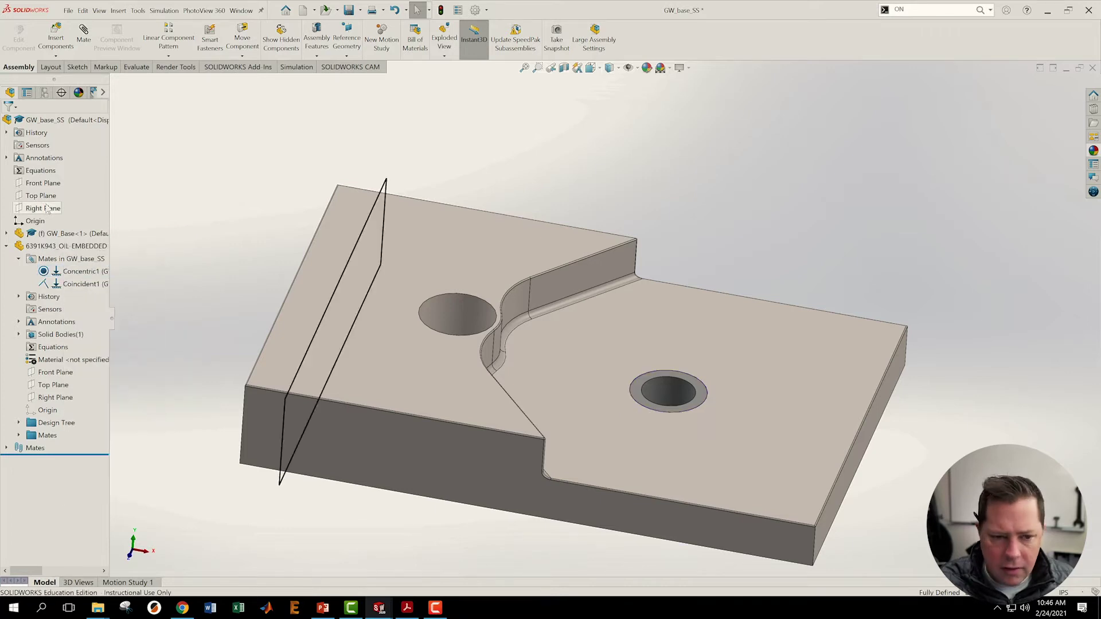
scroll(533, 293, up, 3)
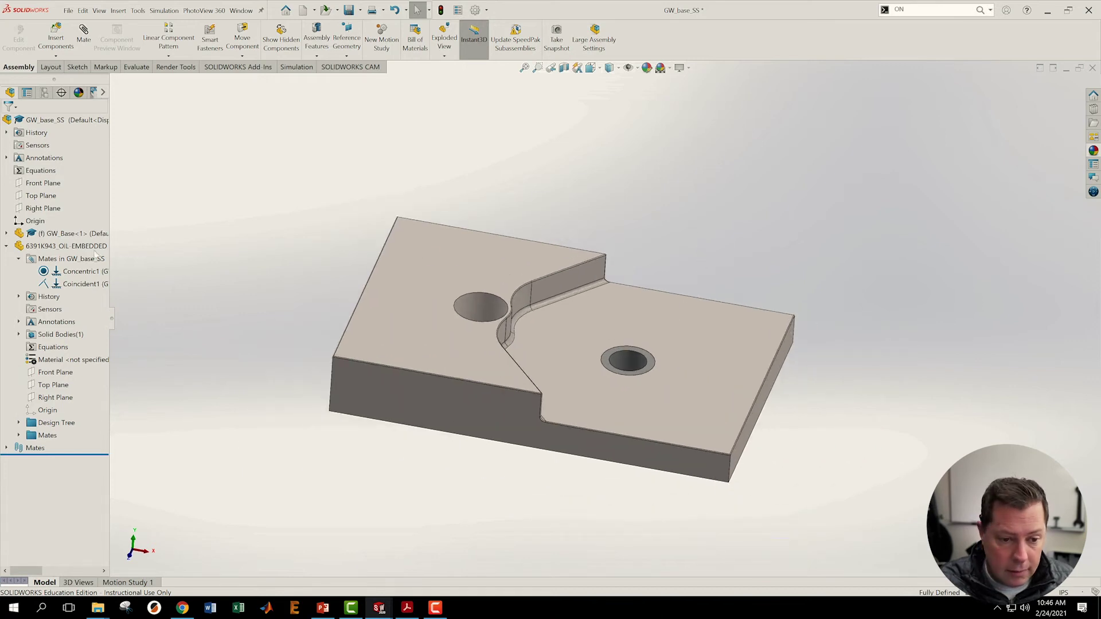
click(18, 258)
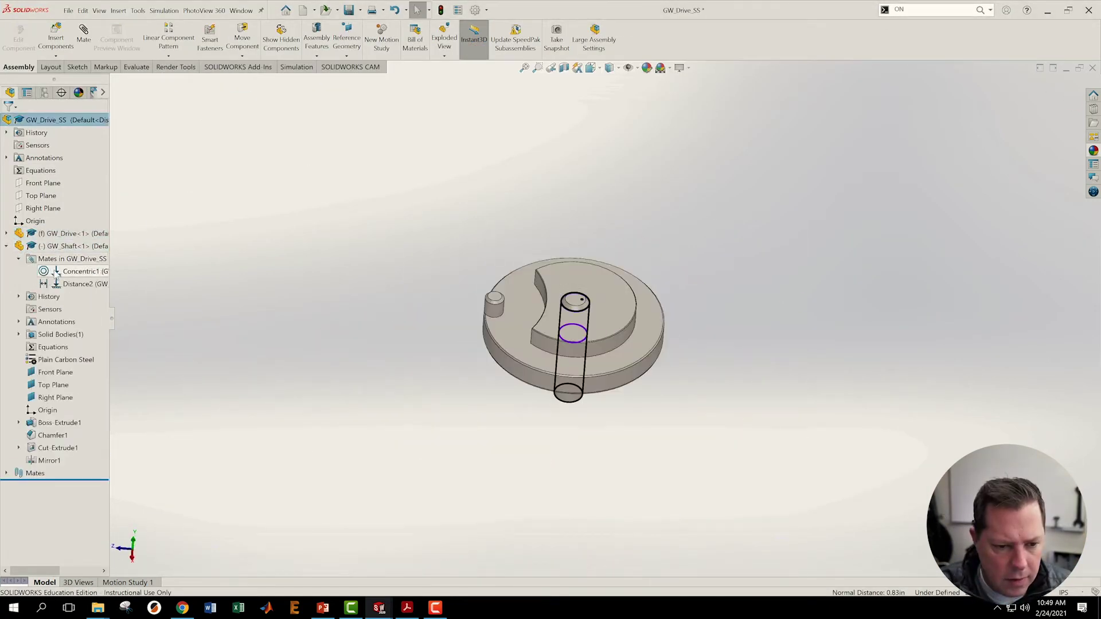
- Lock rotation on the shaft's Concentric1 mate, then switch to GW_Wheel_SS and start a new document
right_click(55, 273)
click(86, 300)
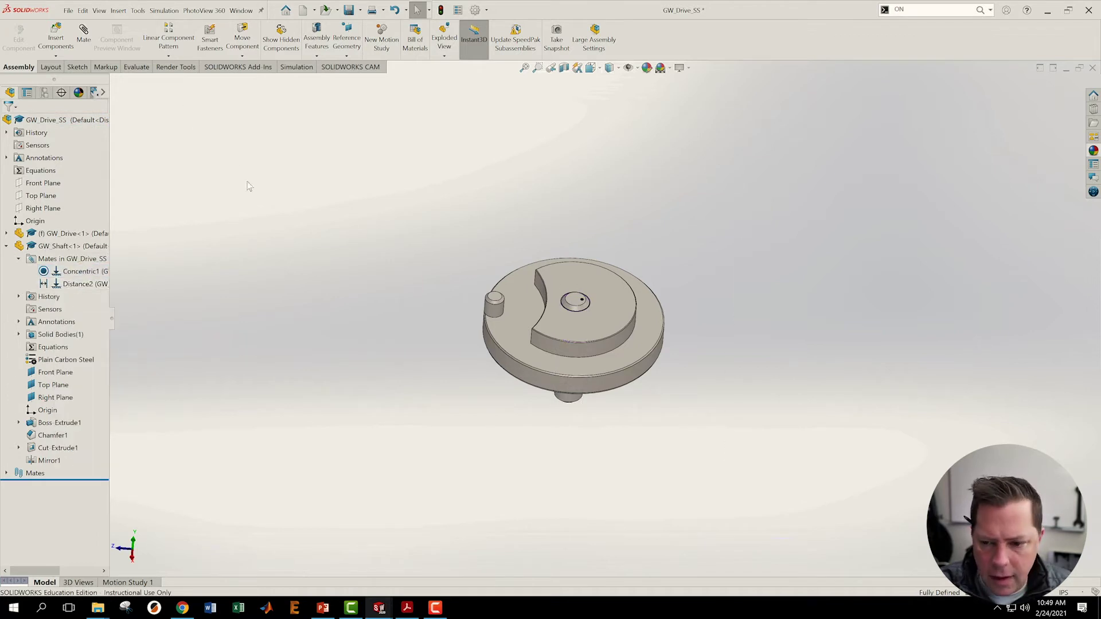
middle_drag(619, 321, 673, 317)
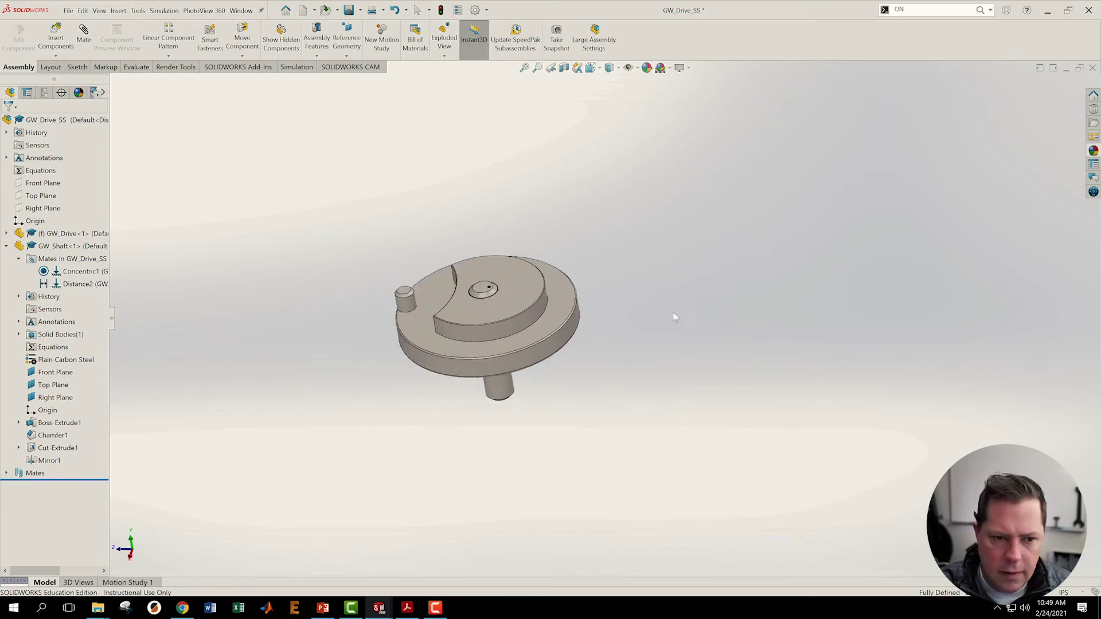
key(ctrl+Tab)
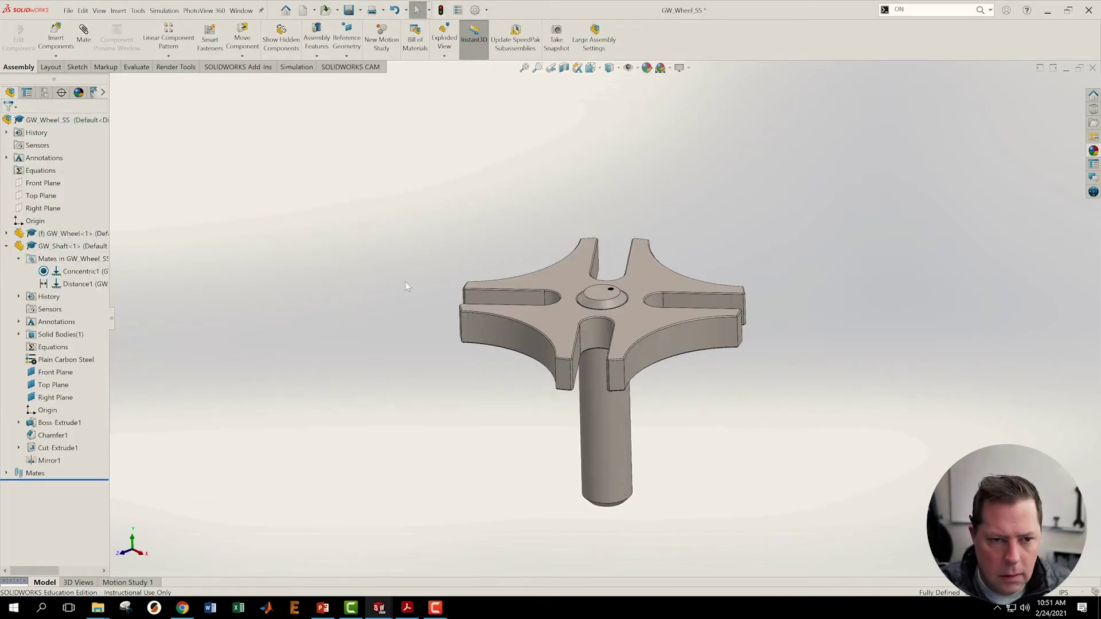
key(ctrl+n)
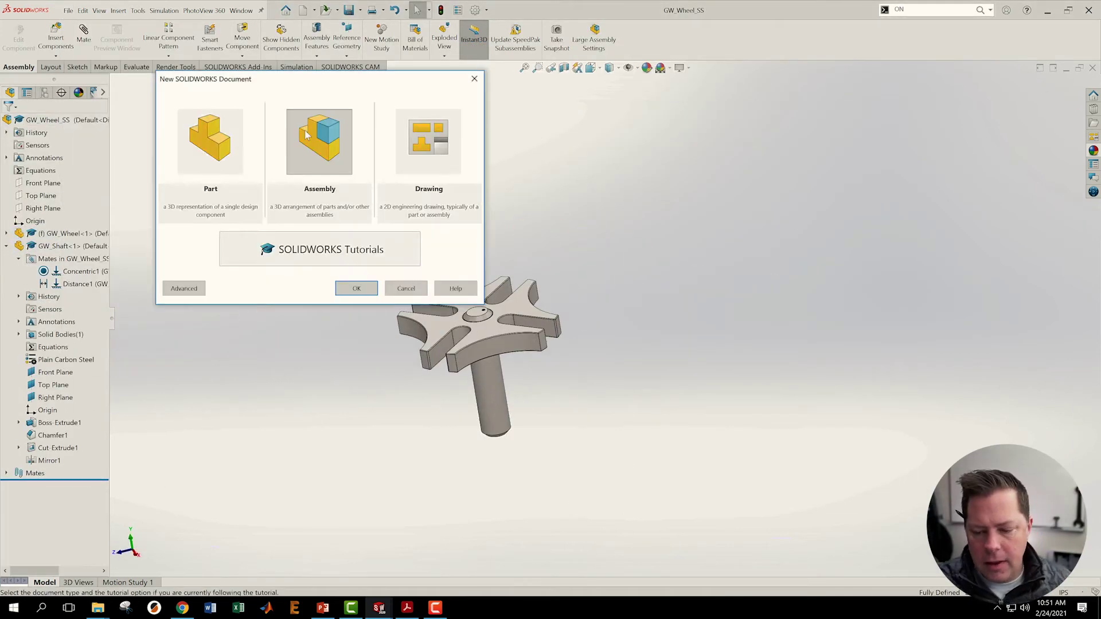
- Create the new assembly, save it as GW_asm with a rebuild, and show the Evaluate tools
click(306, 134)
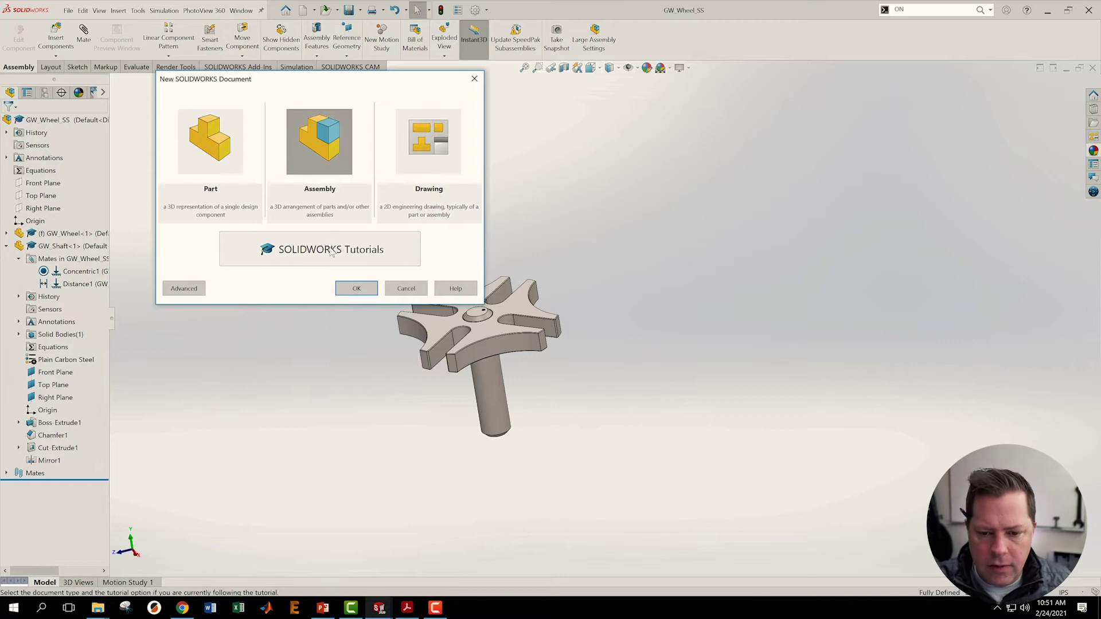
click(343, 283)
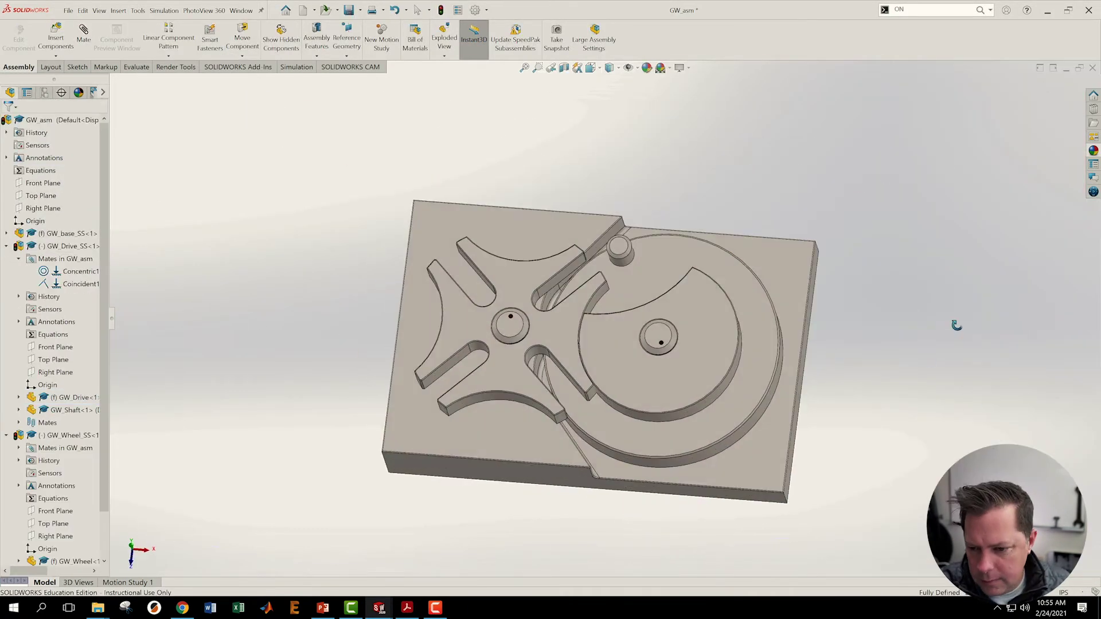
click(68, 10)
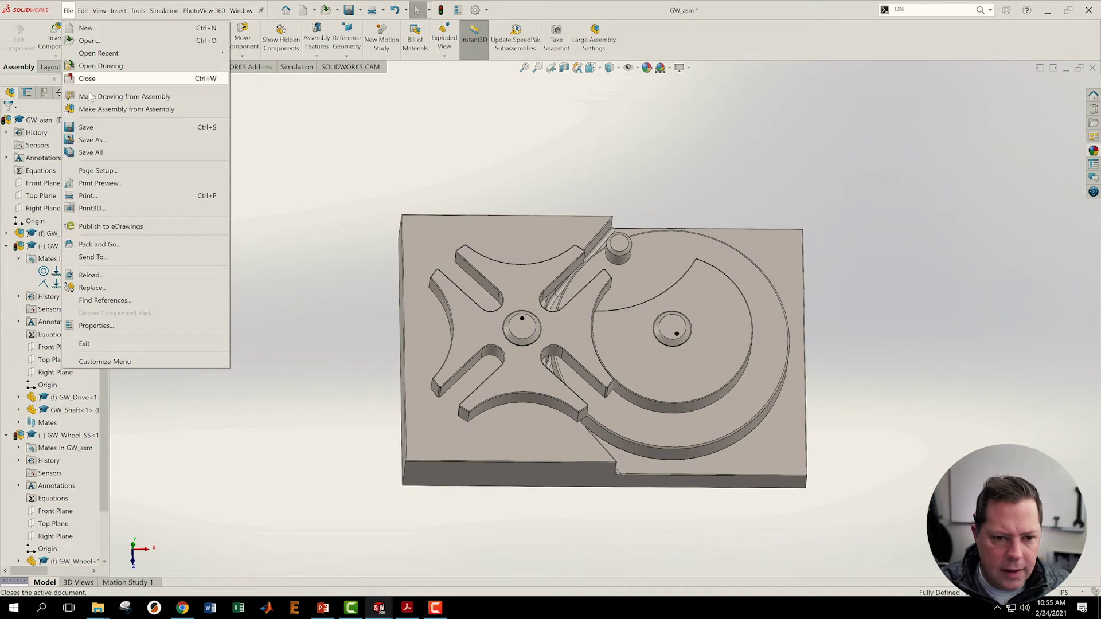
click(75, 127)
key(Return)
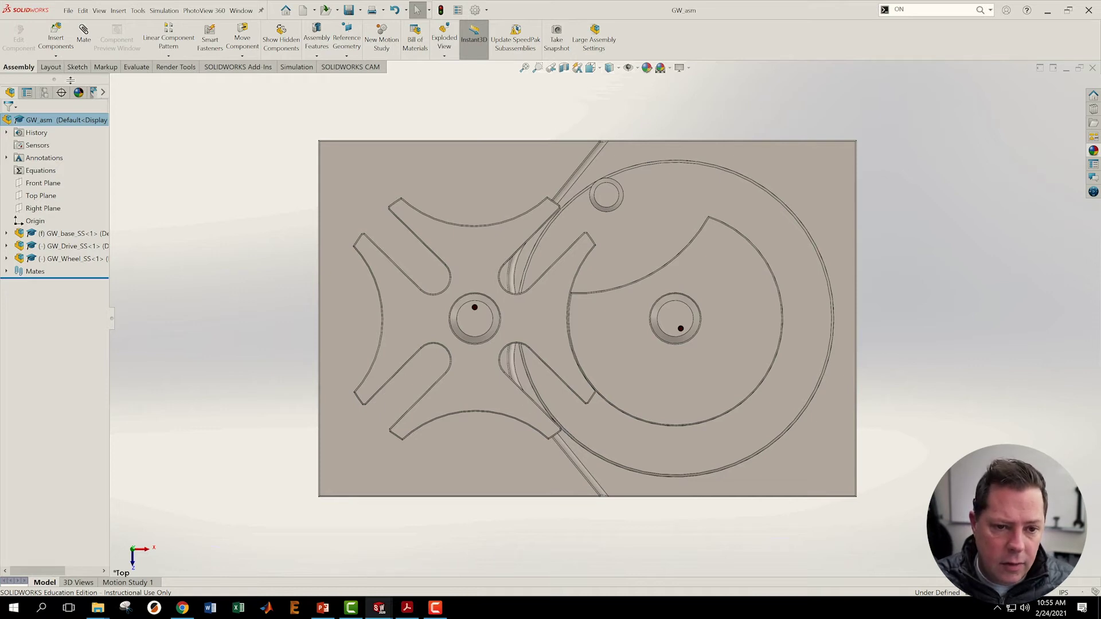
click(136, 67)
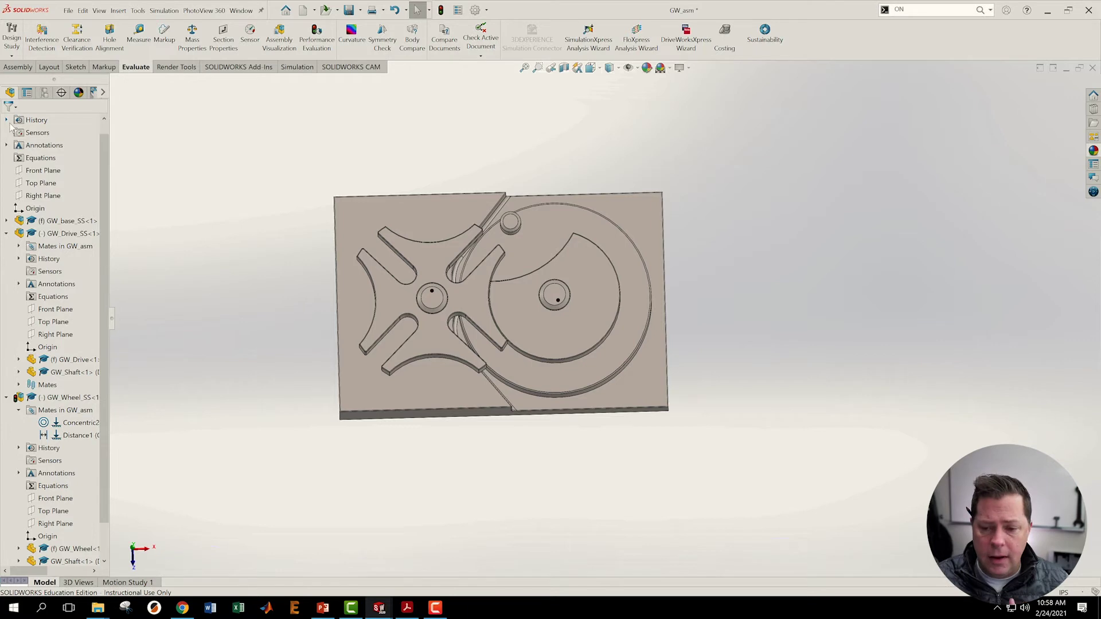
- Switch to isometric view and open an enlarged Motion Study 1 timeline with full component names
key(ctrl+7)
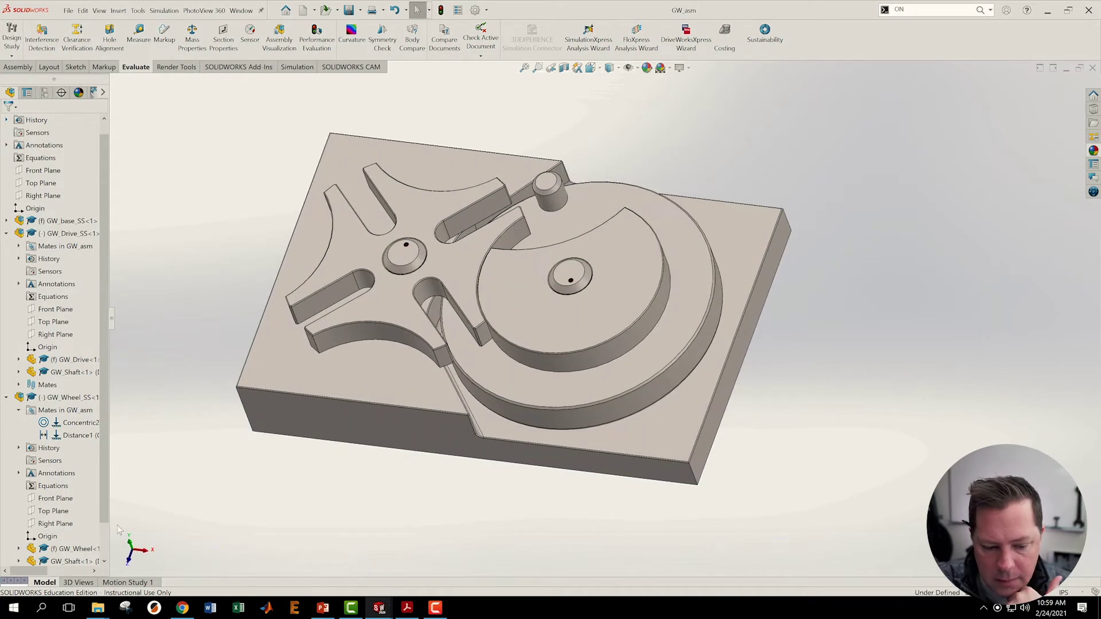
click(125, 582)
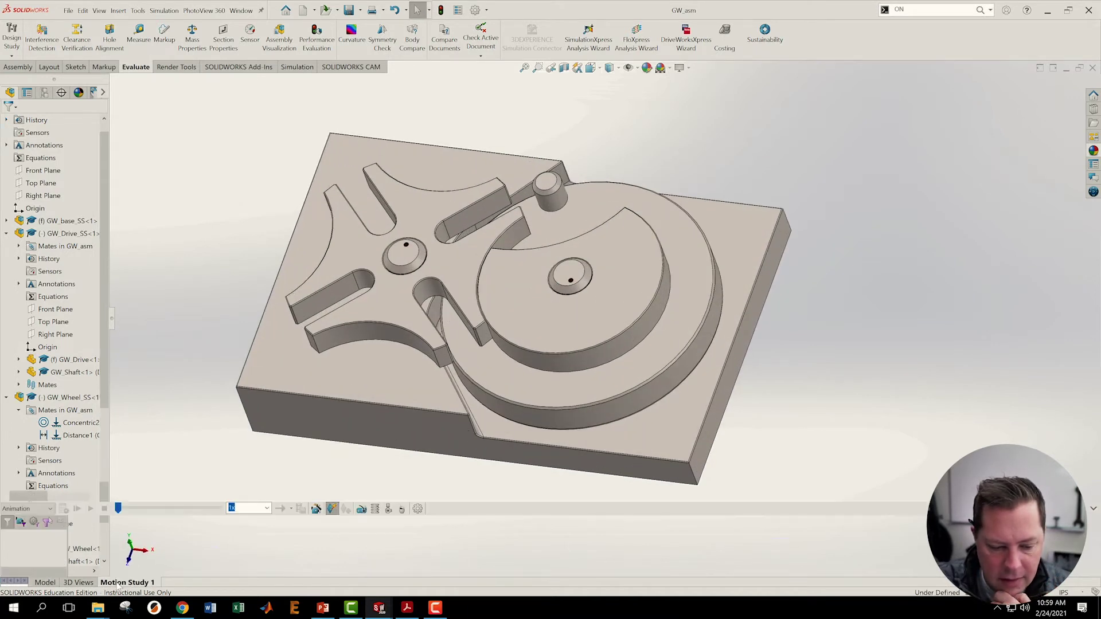
drag(519, 507, 512, 436)
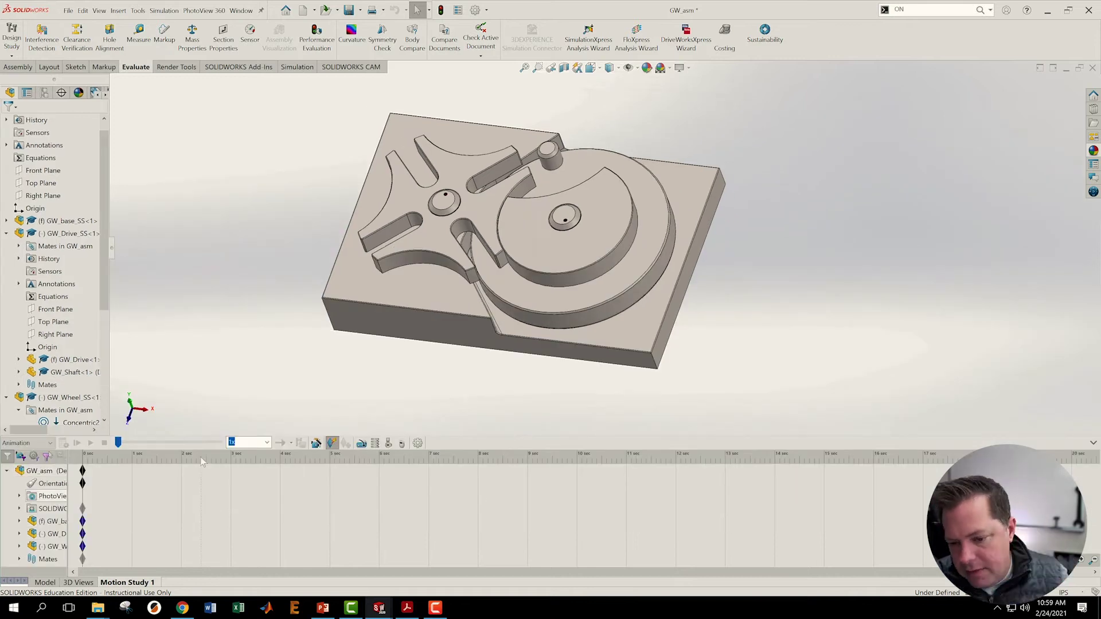
drag(70, 469, 203, 469)
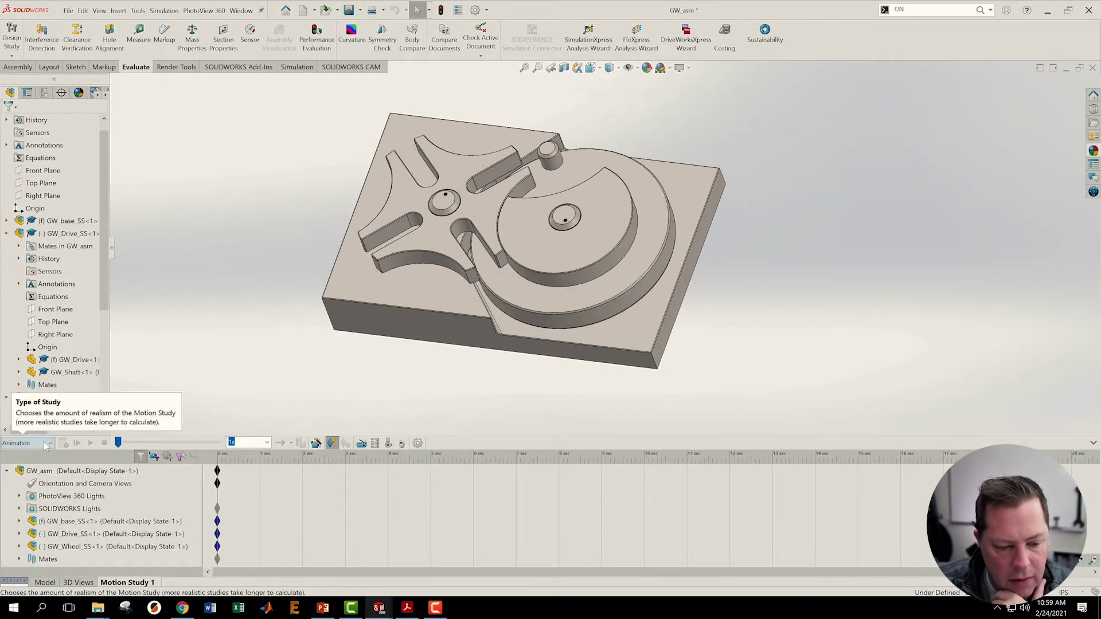
- Change the study type to Basic Motion and stretch the timeline to about 10 seconds
click(51, 444)
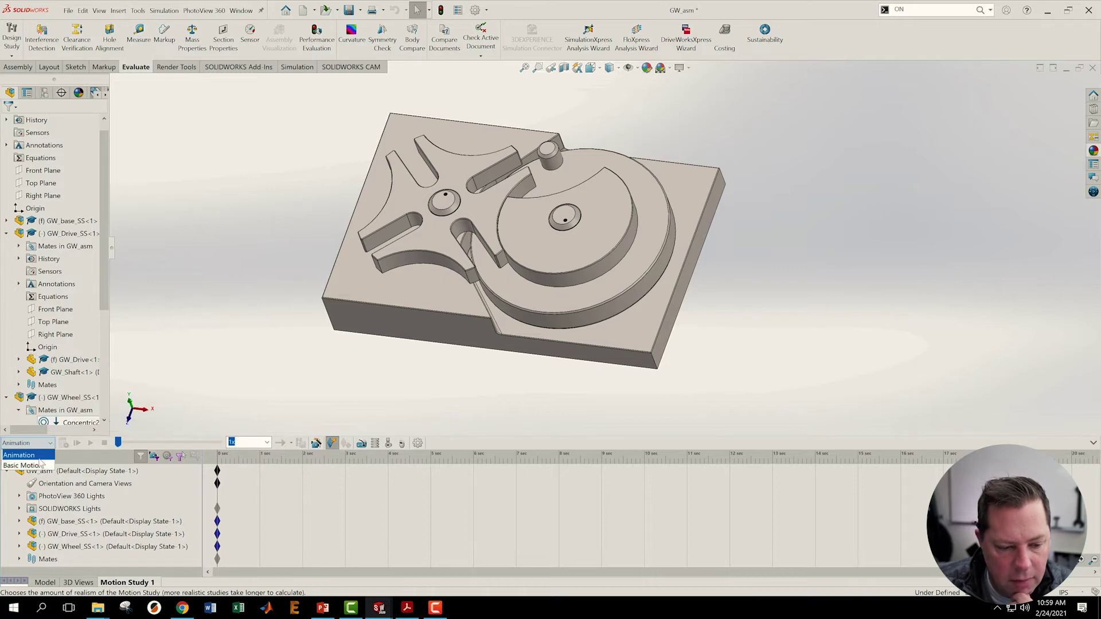
click(39, 465)
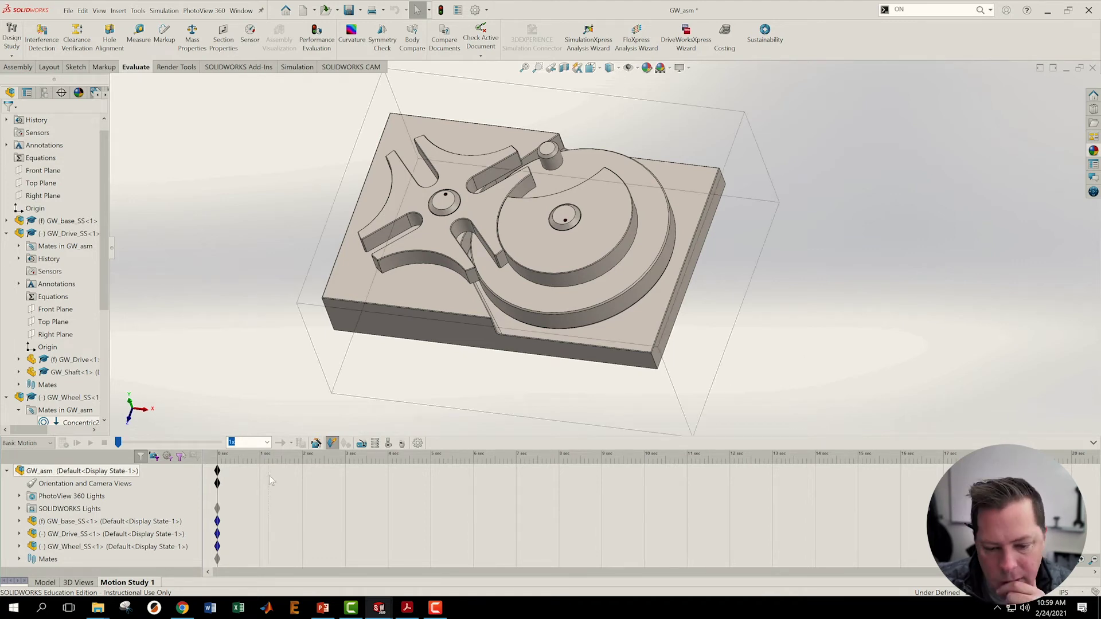
drag(230, 471, 646, 496)
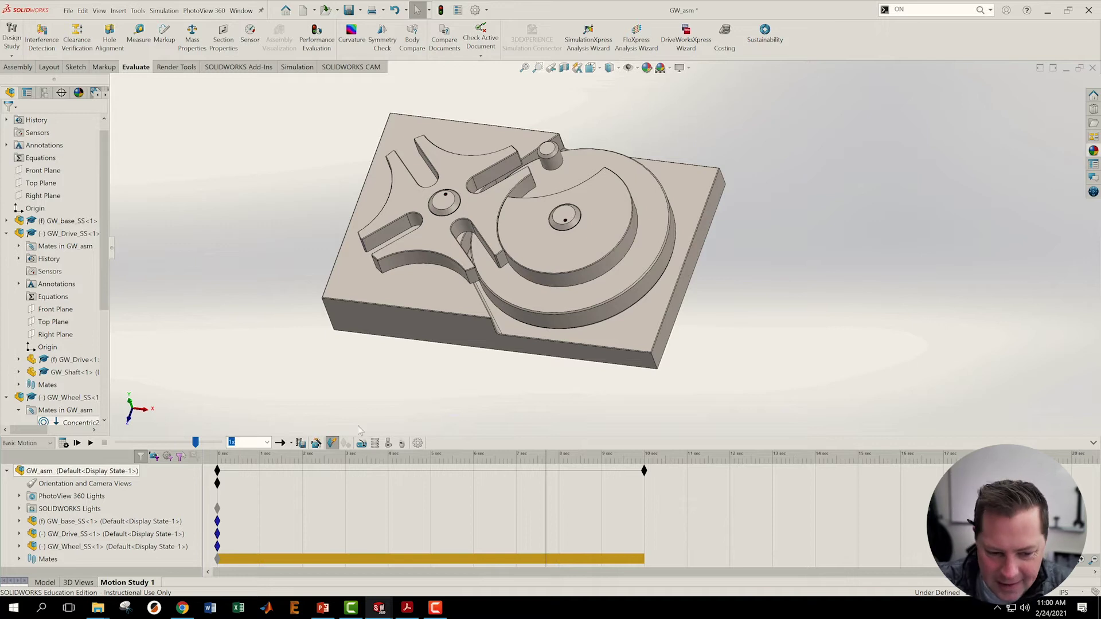
click(58, 545)
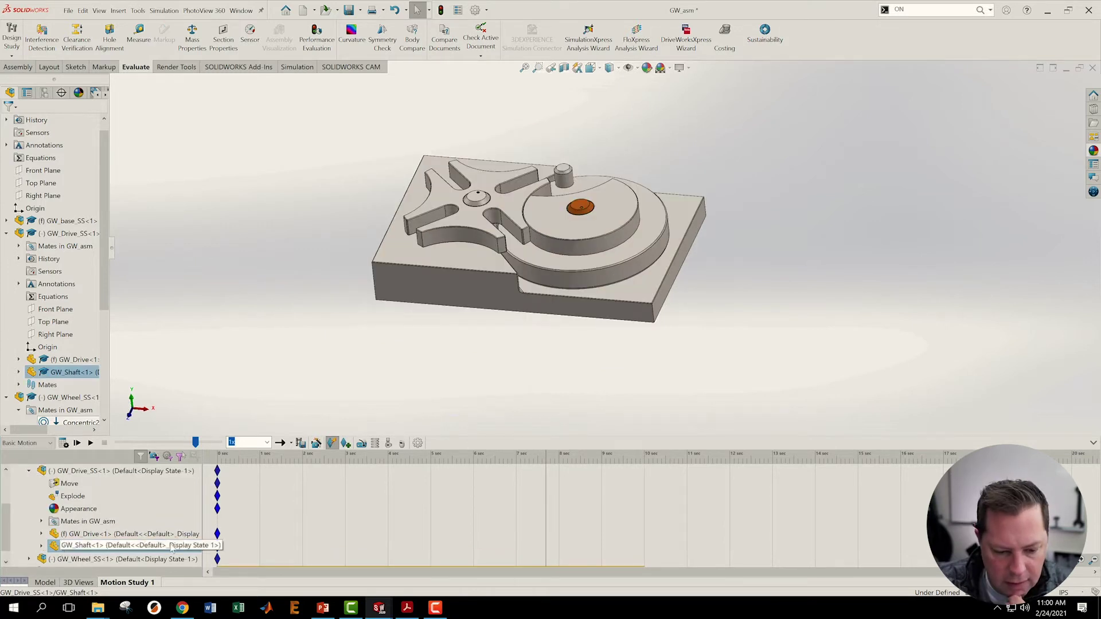
- Add a rotary motor on the drive's pin face and set its speed to 10 RPM
click(361, 442)
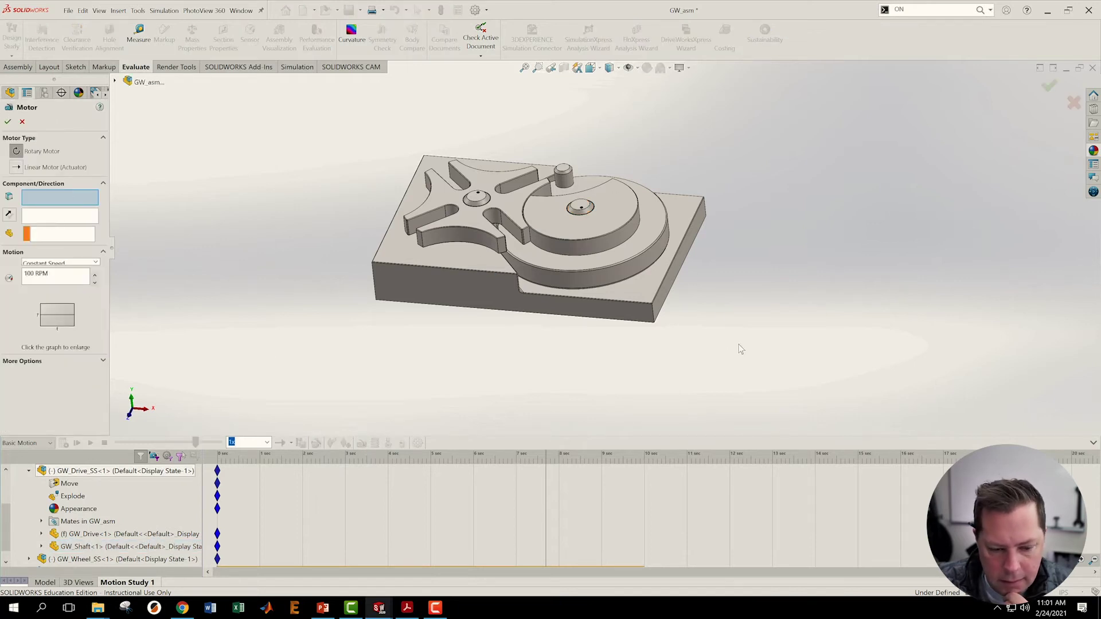
middle_drag(740, 348, 685, 299)
click(586, 296)
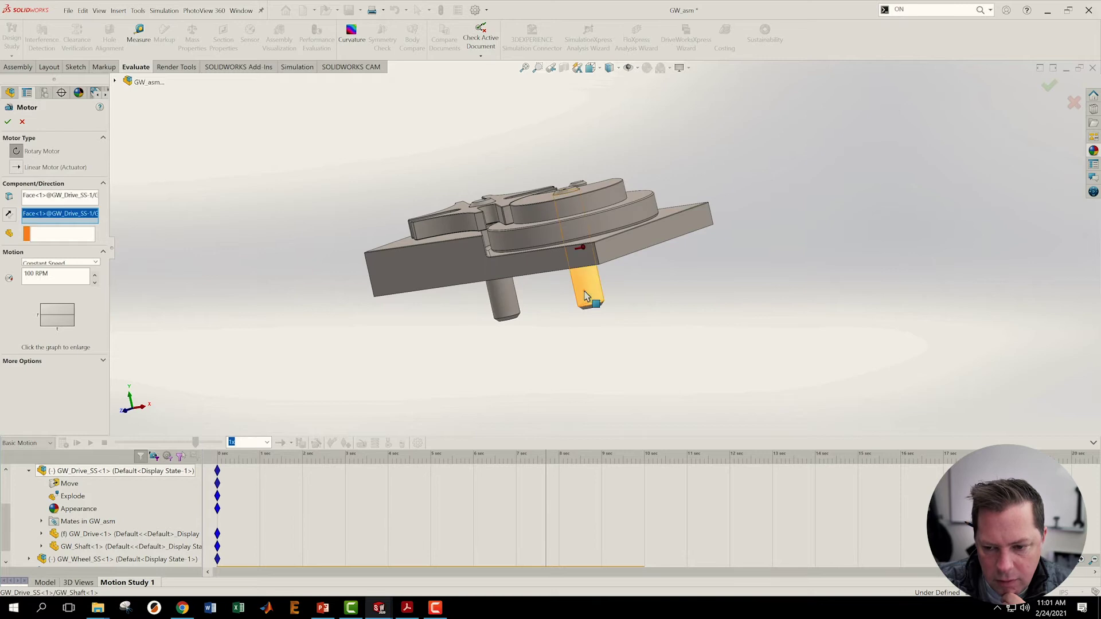
middle_drag(214, 203, 243, 408)
scroll(596, 284, down, 6)
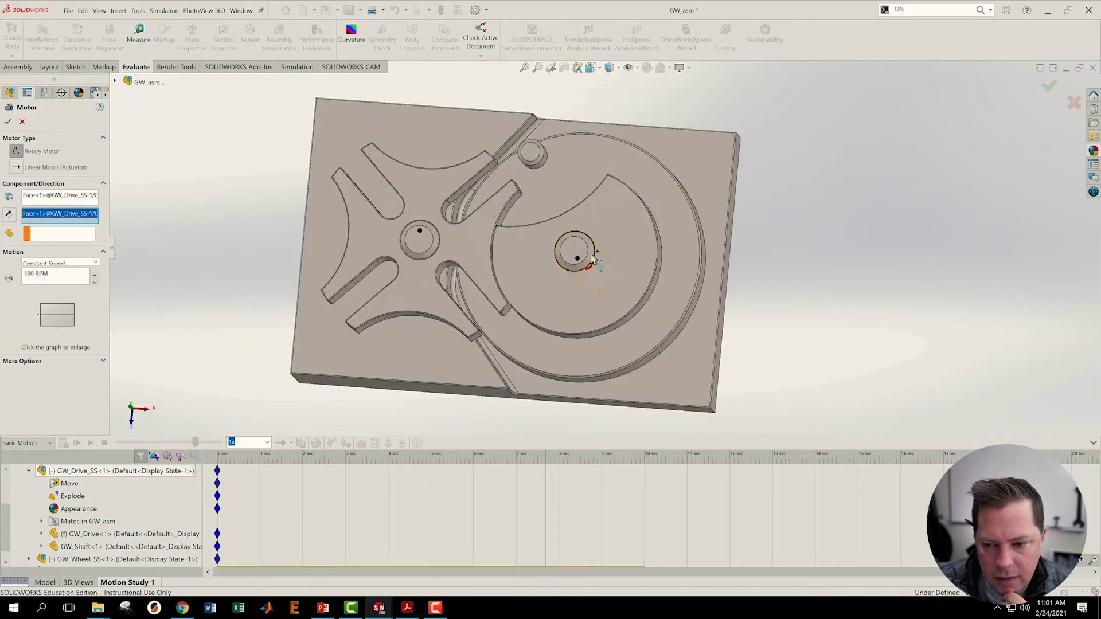
mouse_move(625, 273)
middle_down()
mouse_move(634, 263)
mouse_move(639, 285)
mouse_move(629, 278)
middle_up()
scroll(567, 269, up, 6)
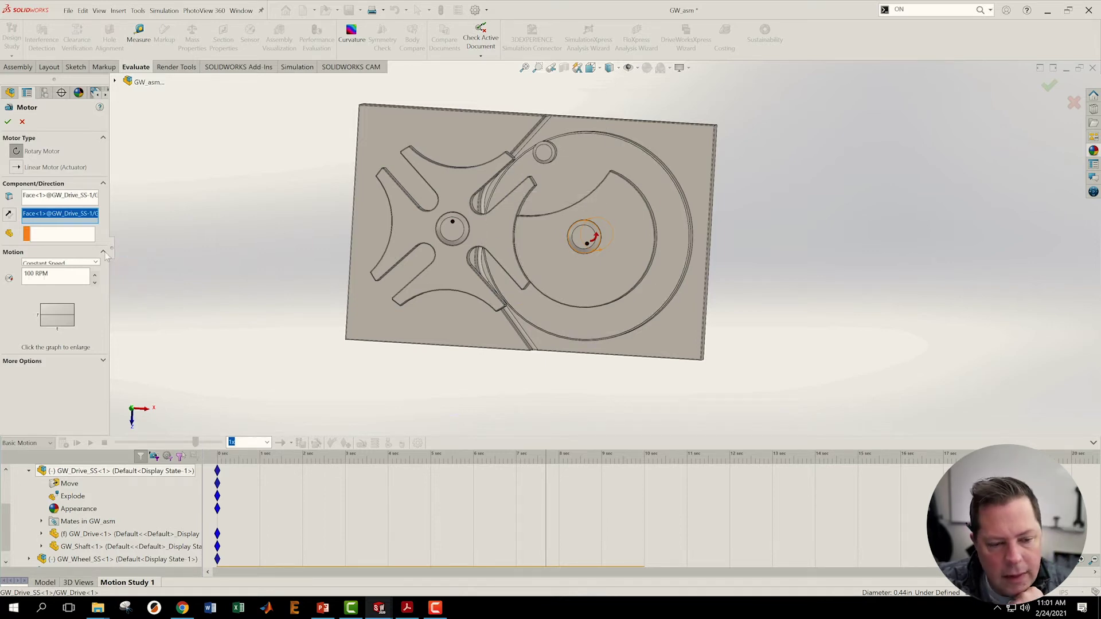
drag(52, 274, 5, 270)
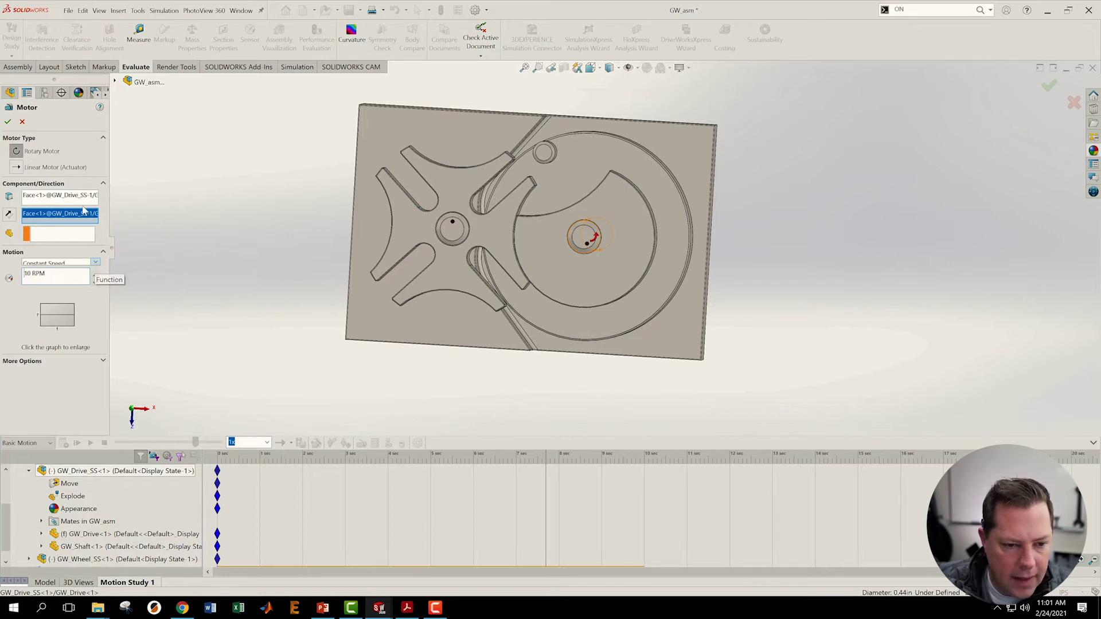
- Make GW_base the motor's reference component, confirm RotaryMotor1, and calculate the study
click(51, 239)
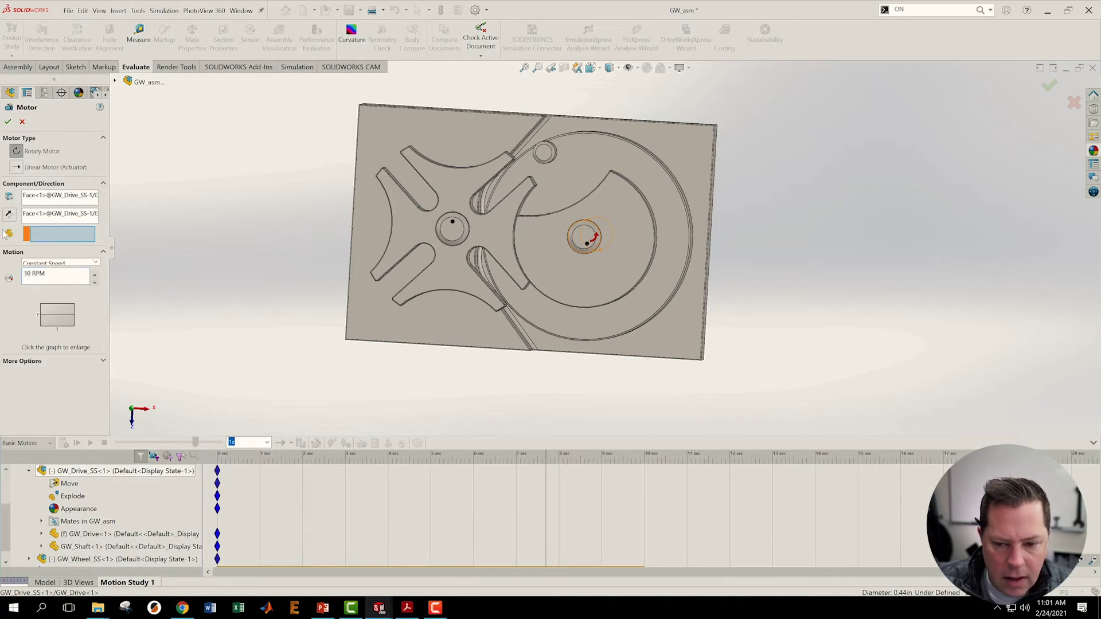
middle_drag(255, 322, 252, 231)
click(373, 300)
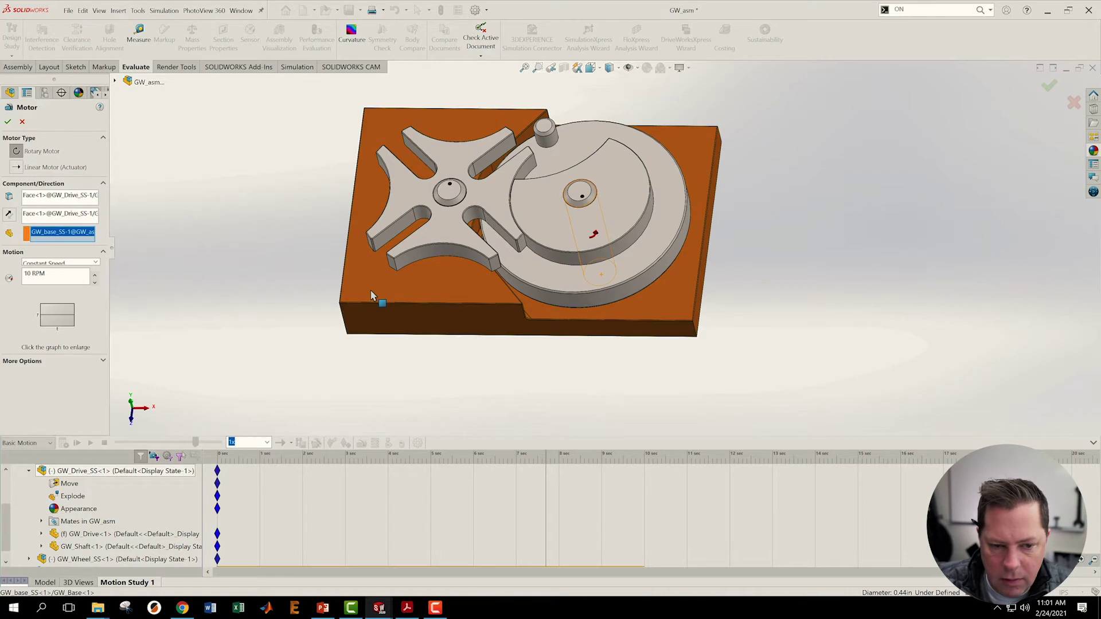
click(8, 122)
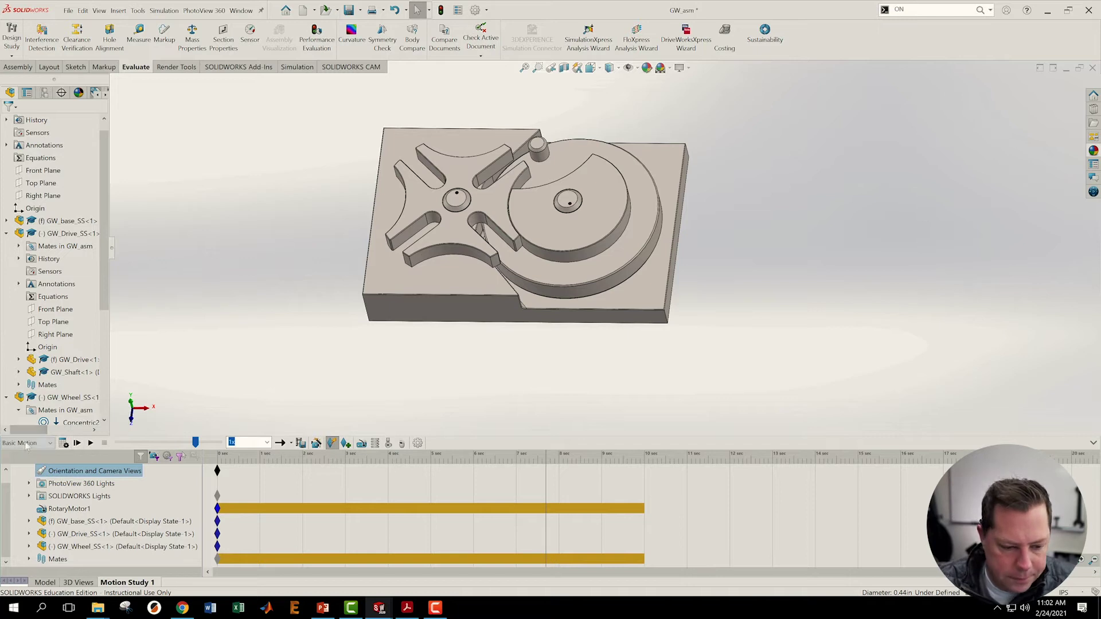
click(63, 443)
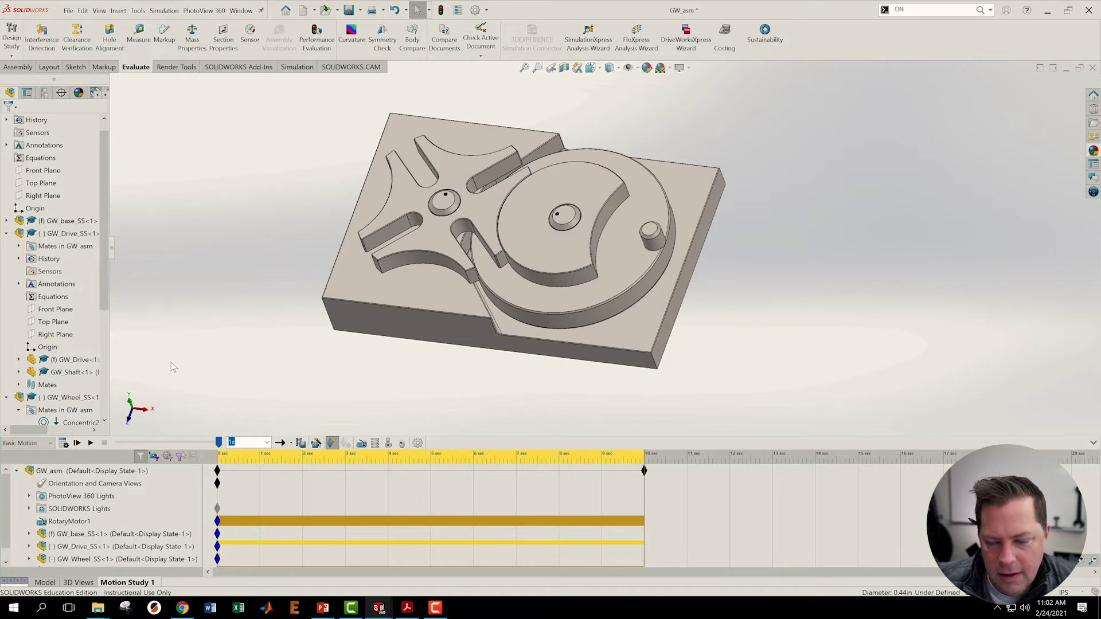
- View the calculated 10-second motion from a zoomed-out angle, then open Motion Study Properties
middle_drag(773, 299, 777, 323)
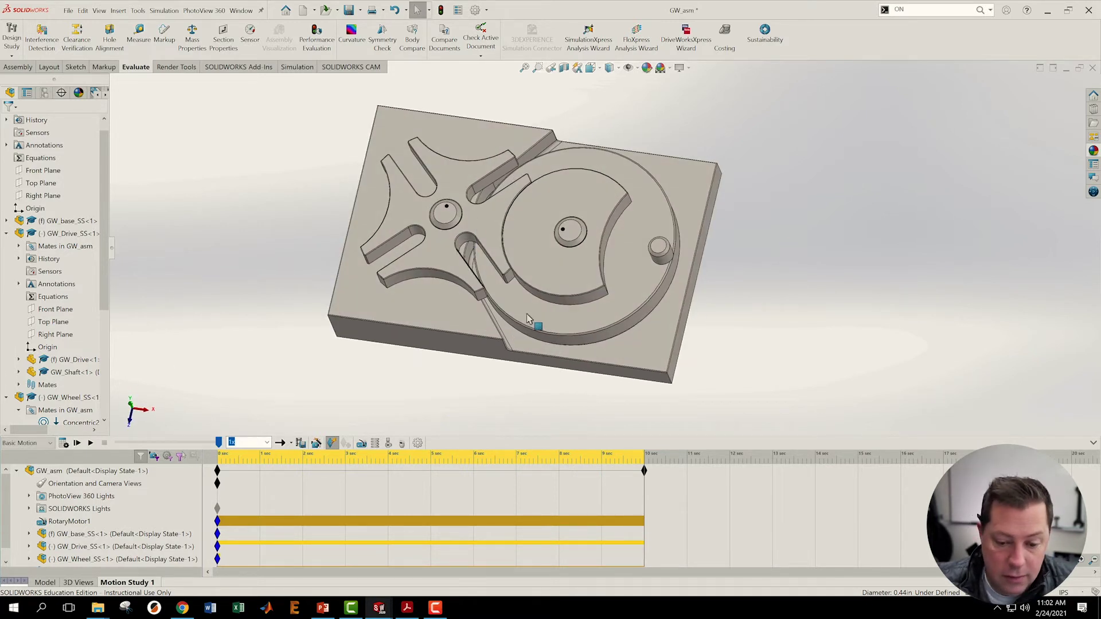
key(z)
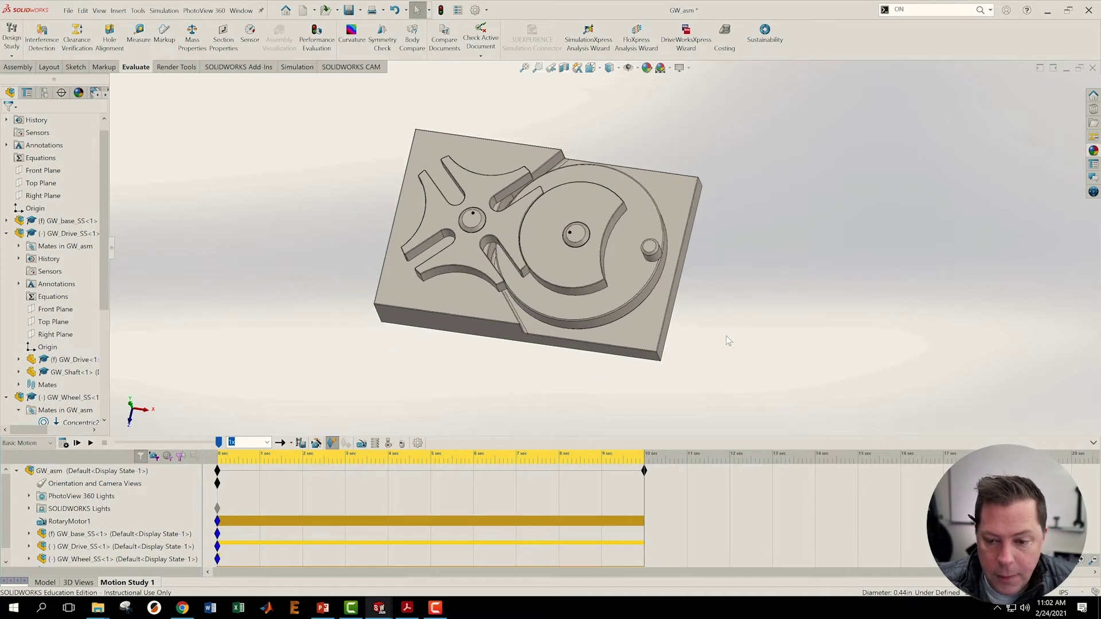
key(z)
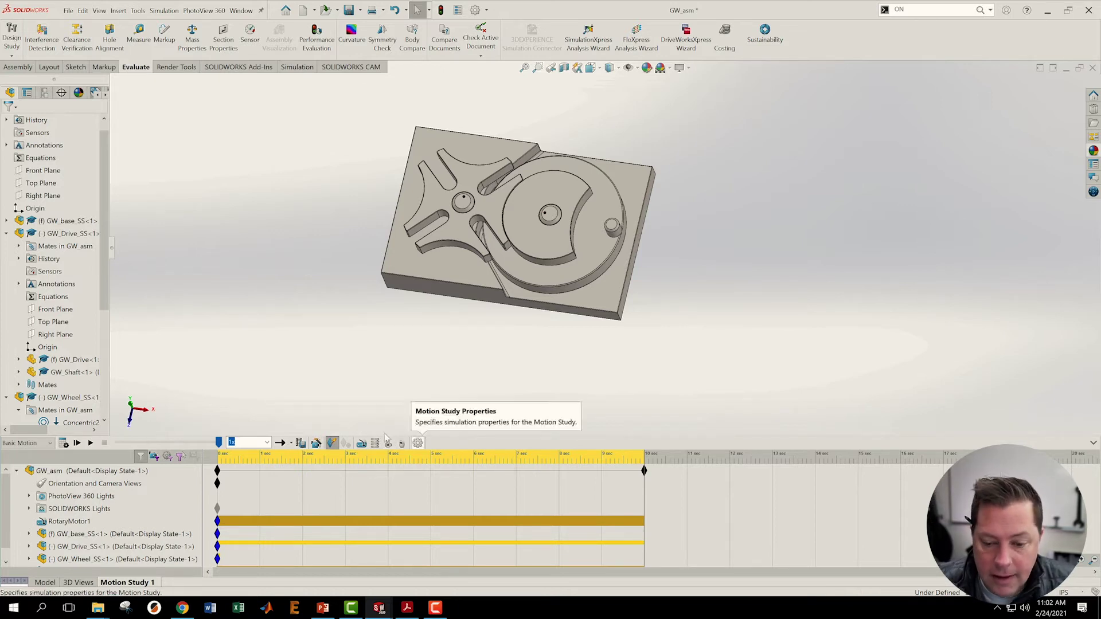
click(418, 444)
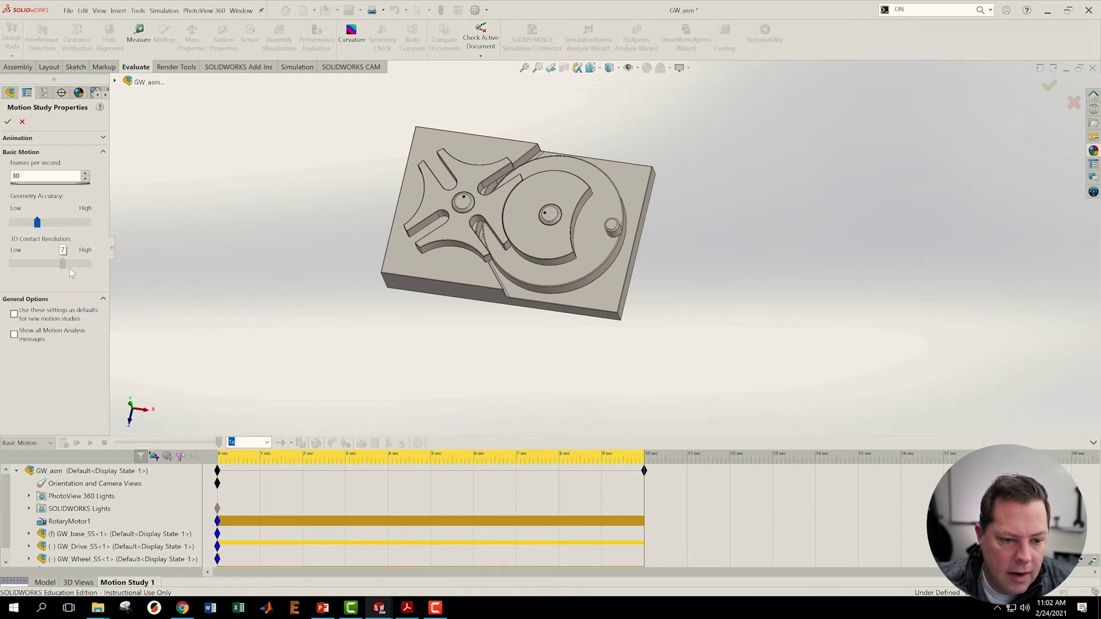
- Set 3D contact resolution and geometry accuracy to maximum as defaults and apply
drag(89, 271, 89, 270)
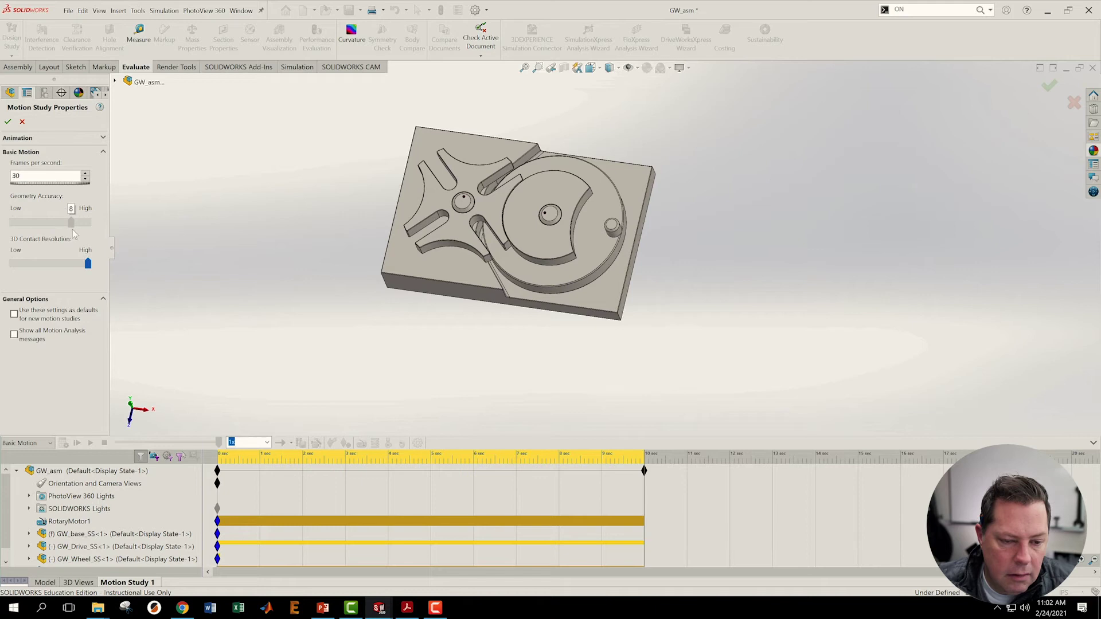
drag(78, 231, 101, 232)
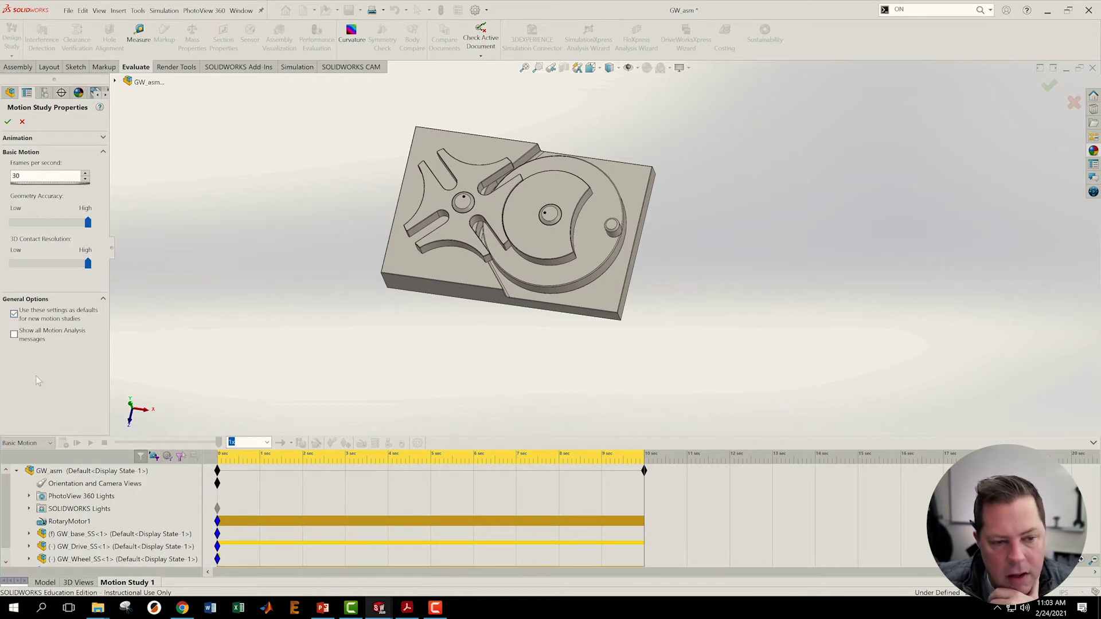
click(8, 123)
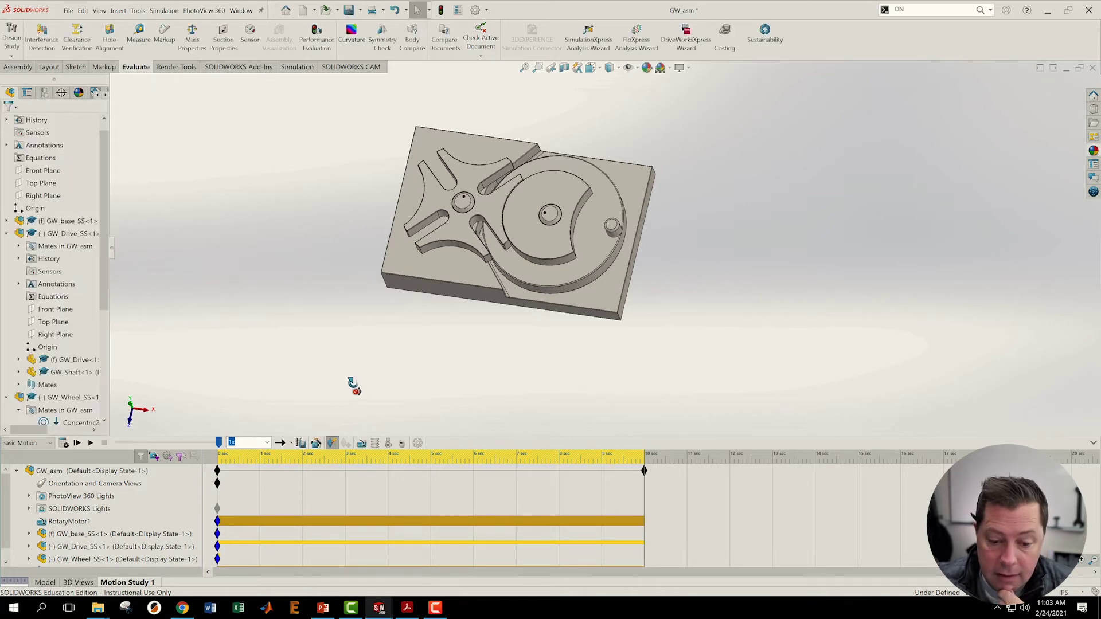
- Recalculate Motion Study 1 with the higher-accuracy settings
middle_drag(351, 383, 240, 375)
scroll(169, 408, down, 2)
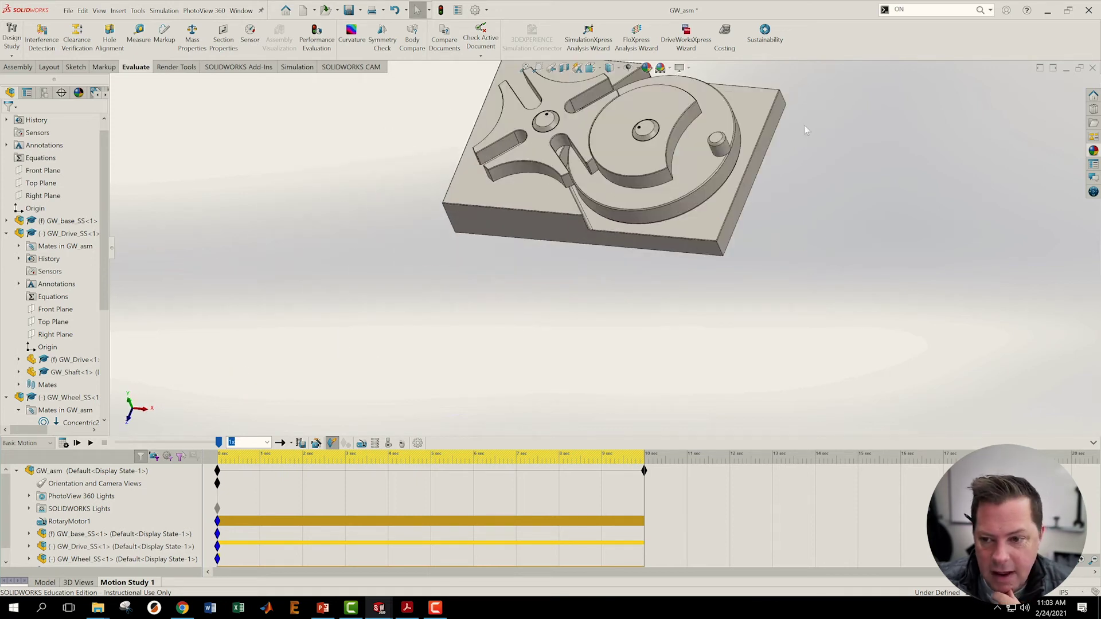
scroll(677, 195, down, 2)
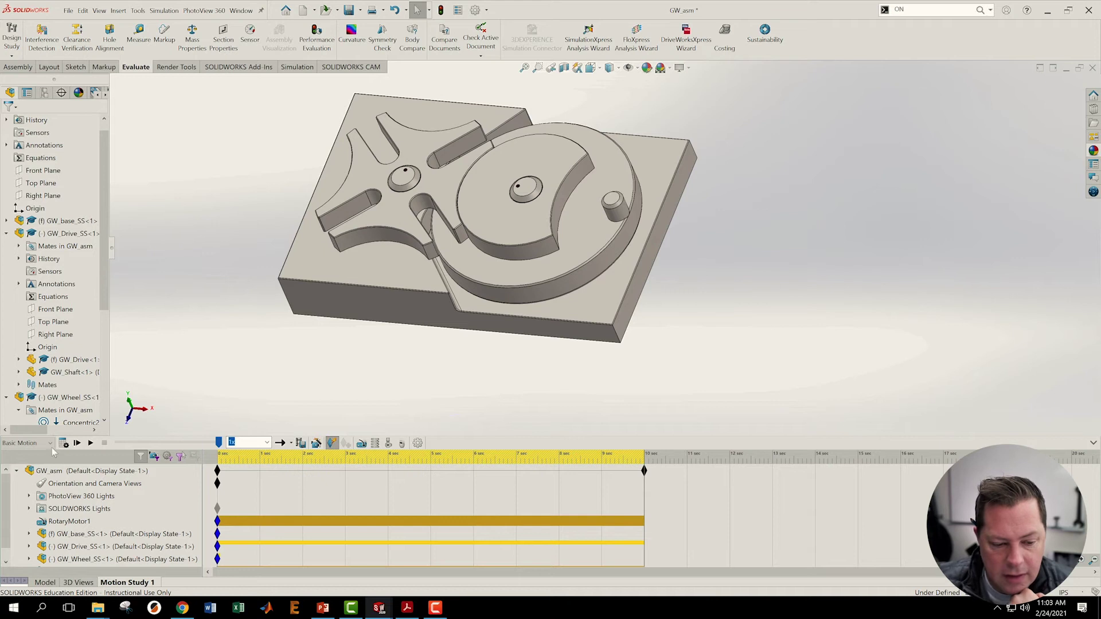
click(63, 443)
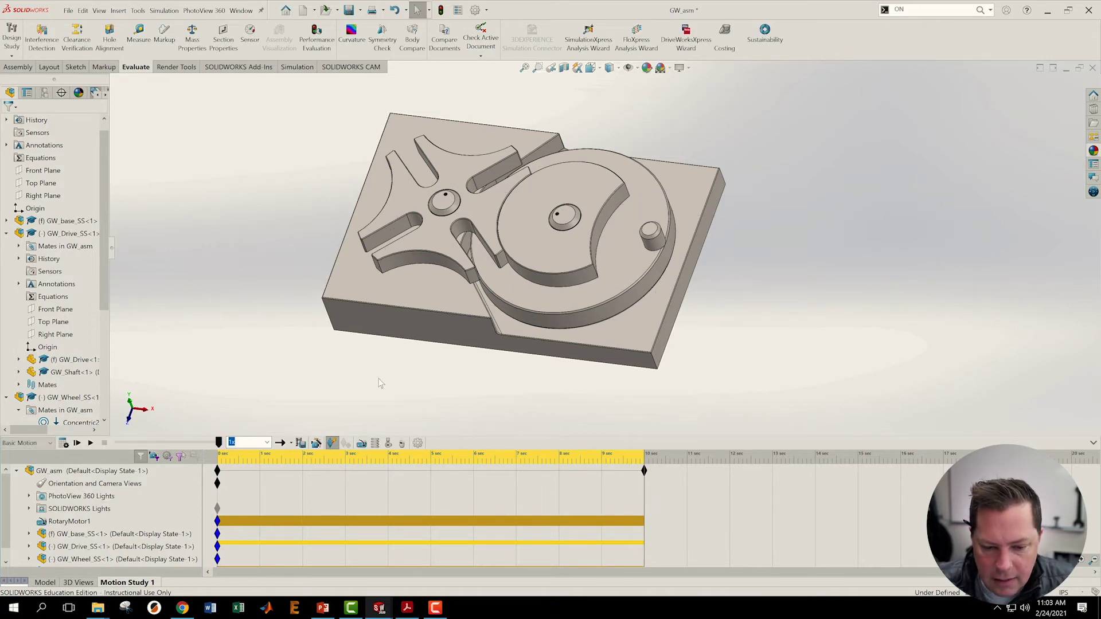
- In Top view, rotate the drive by hand to check its pin against the wheel slots
key(ctrl+5)
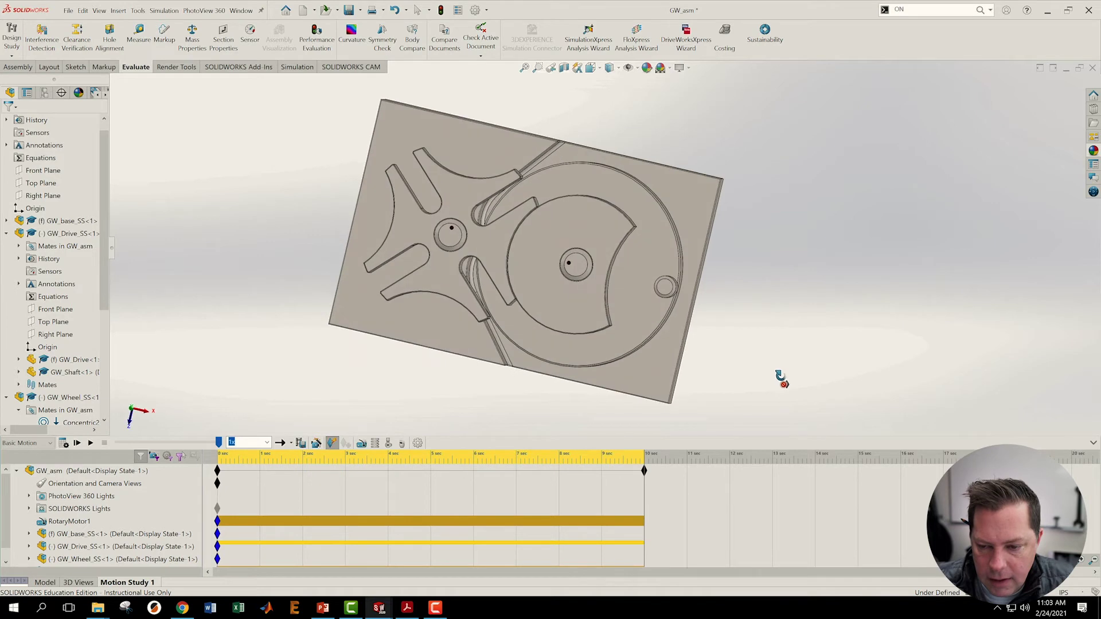
drag(530, 346, 610, 272)
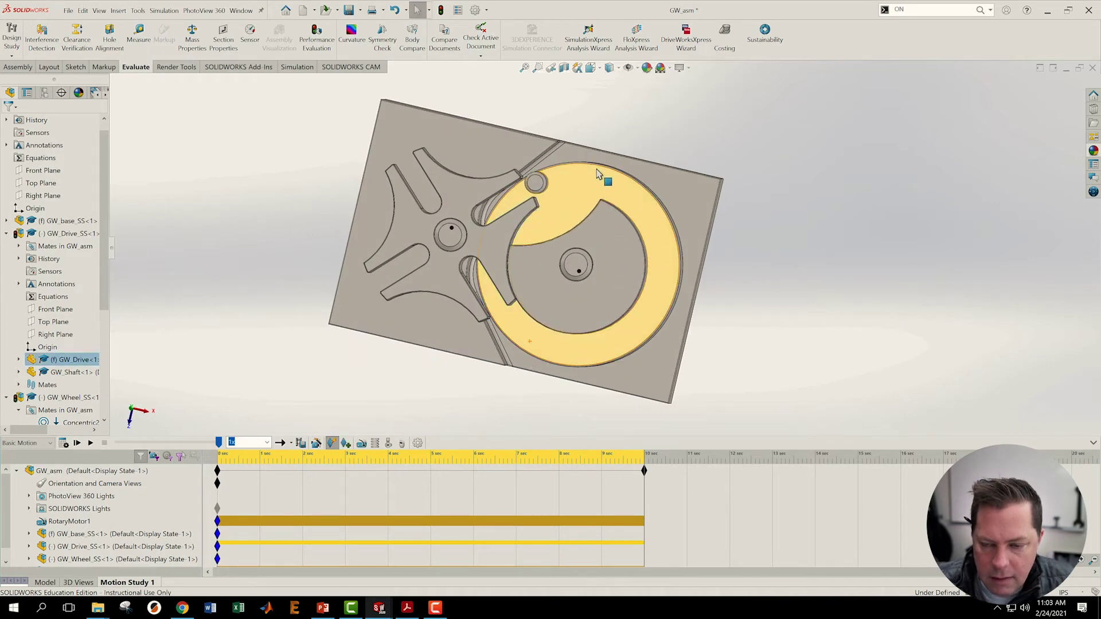
scroll(599, 175, down, 3)
scroll(564, 229, up, 5)
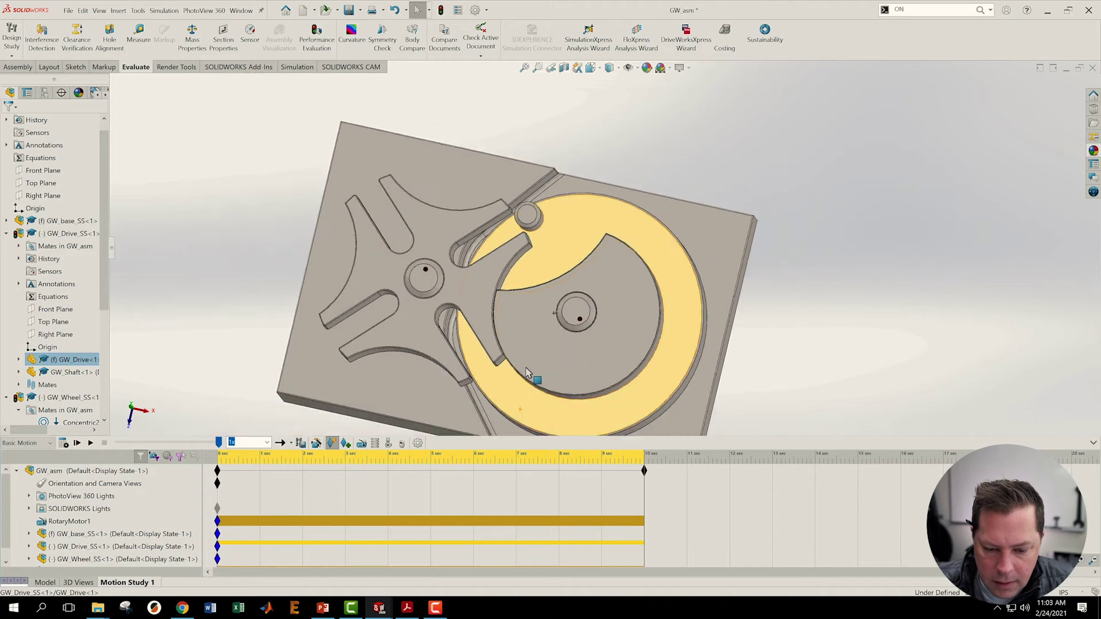
middle_drag(528, 379, 686, 122)
click(677, 155)
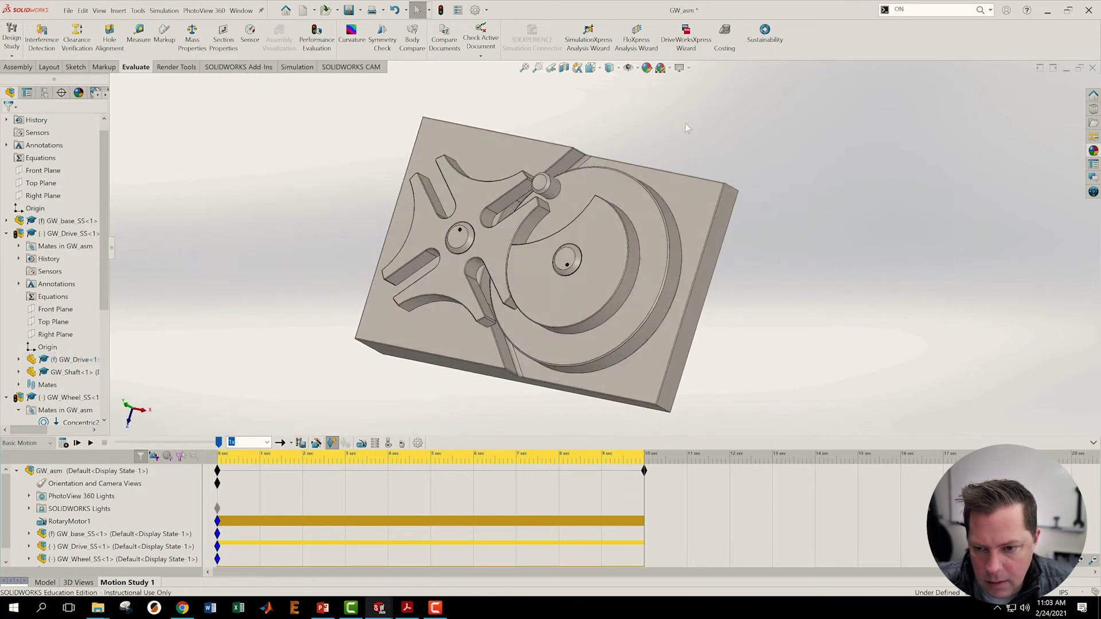
- Add Solid Body Contact1 between GW_Drive and GW_Wheel_SS, then recalculate the 10-second study
click(554, 193)
click(388, 444)
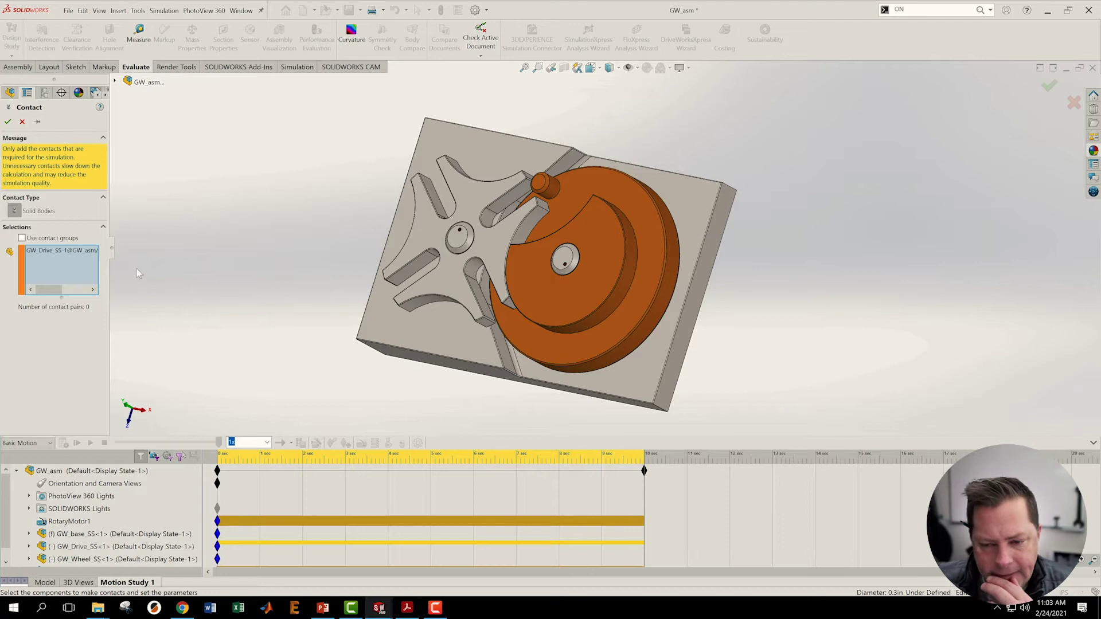
click(480, 203)
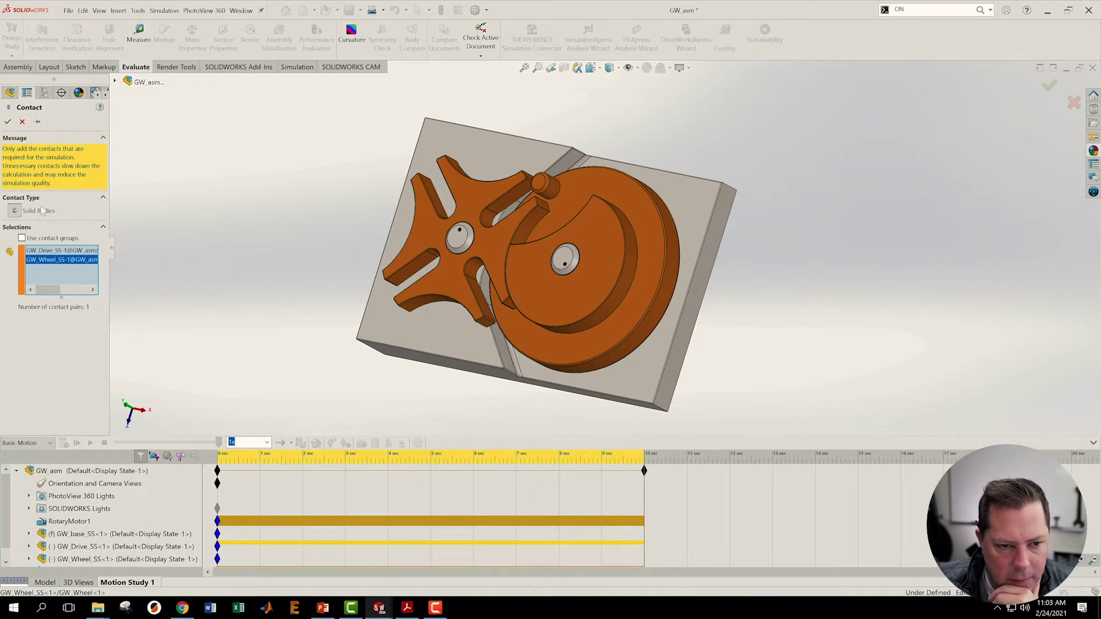
click(7, 121)
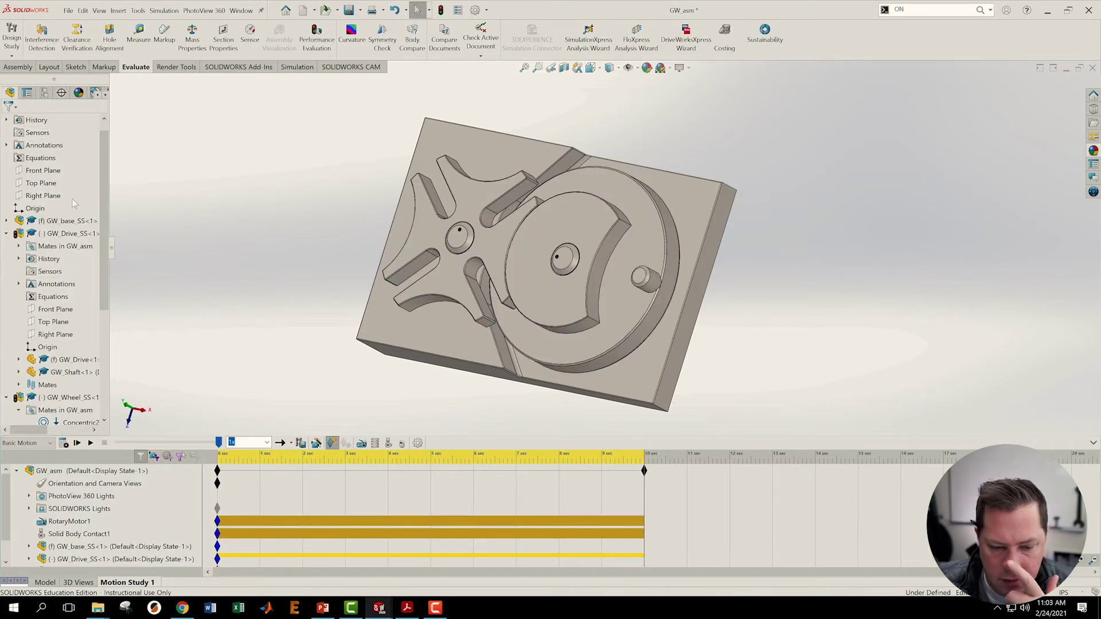
click(64, 444)
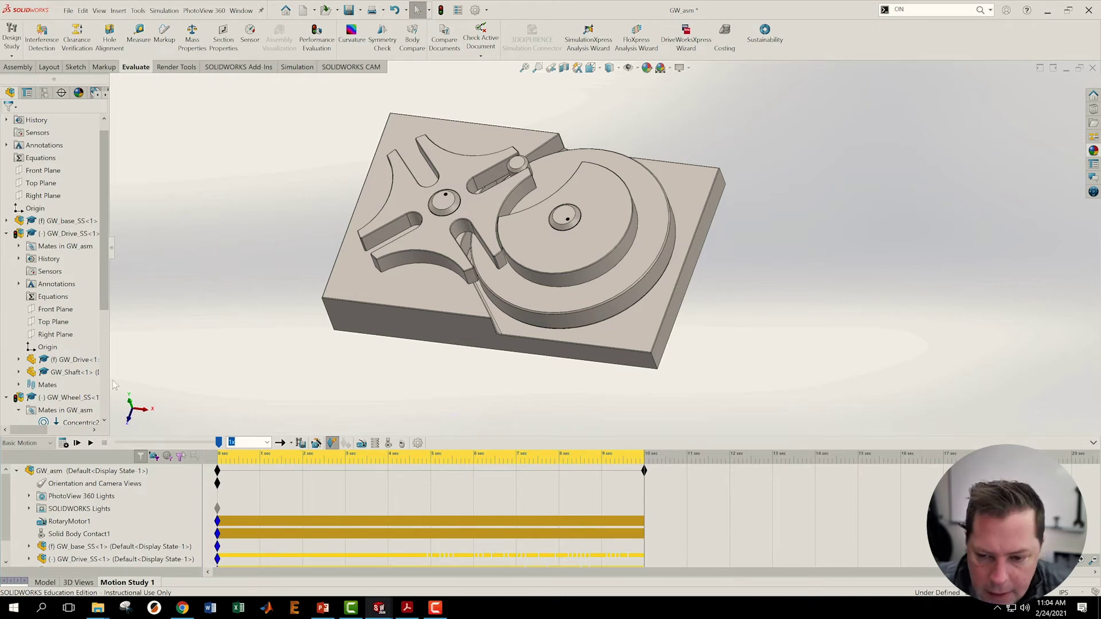
- View the assembly from directly above and zoom in on the drive pin
scroll(579, 275, up, 2)
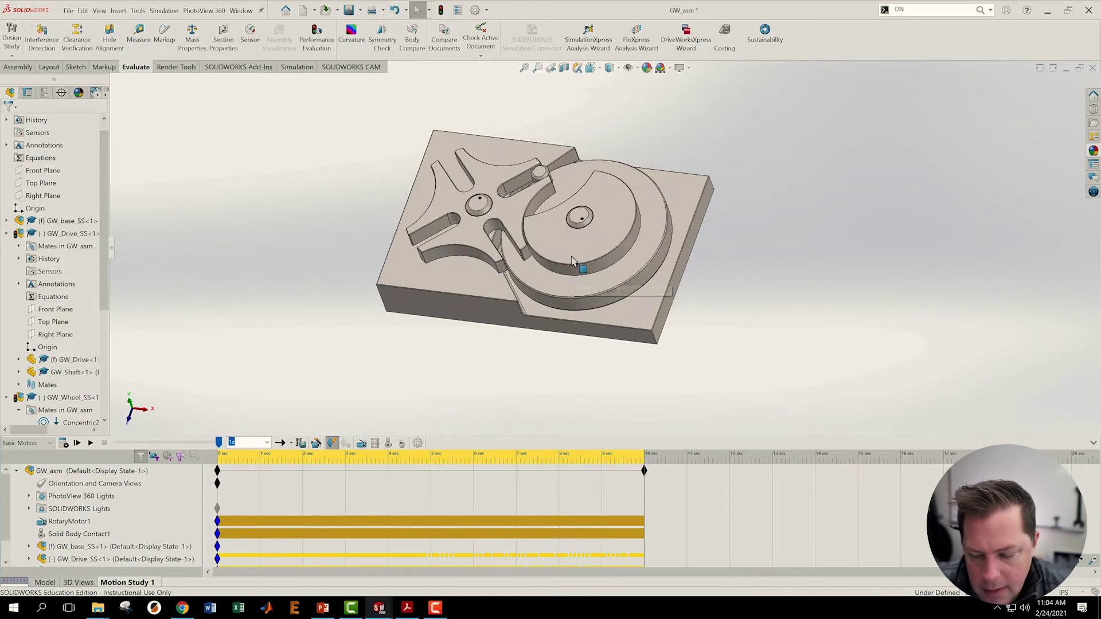
key(ctrl+5)
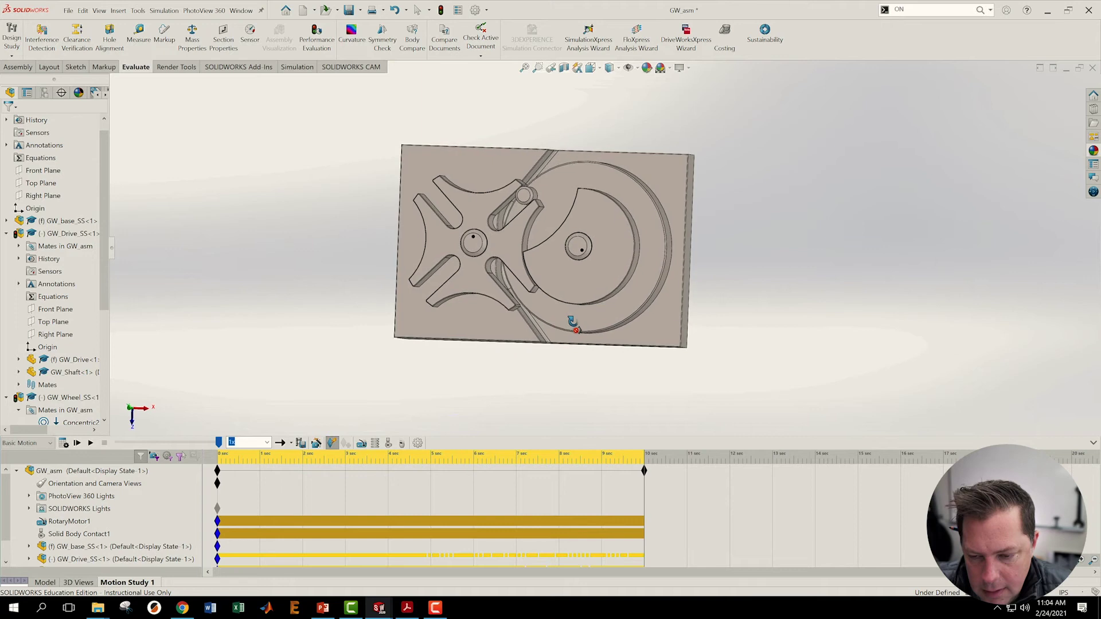
scroll(540, 224, down, 7)
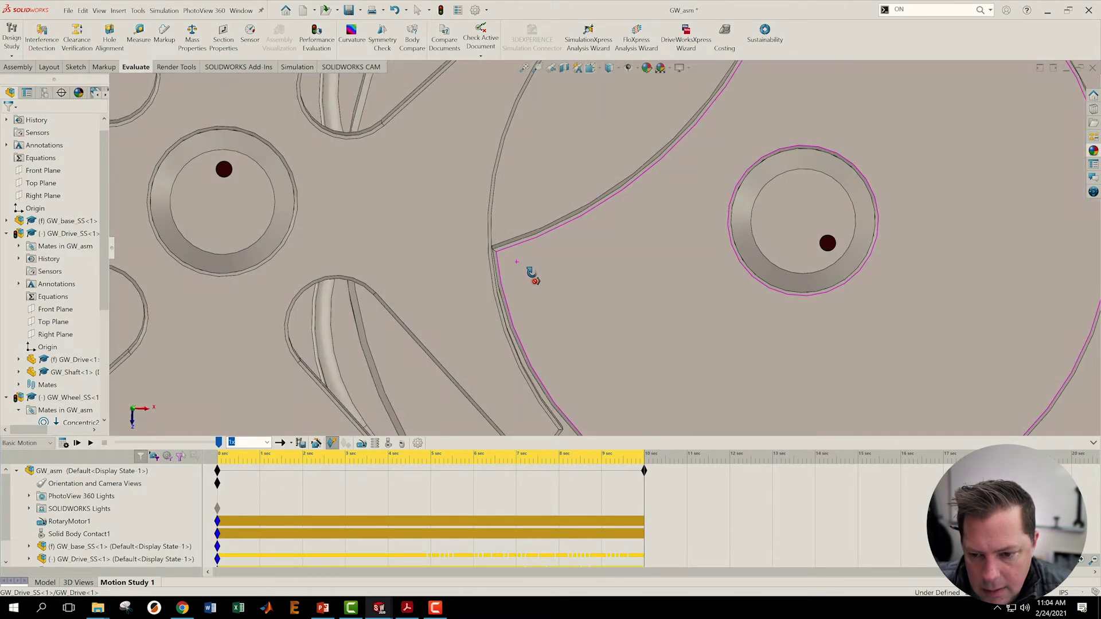
key(Escape)
scroll(546, 266, down, 4)
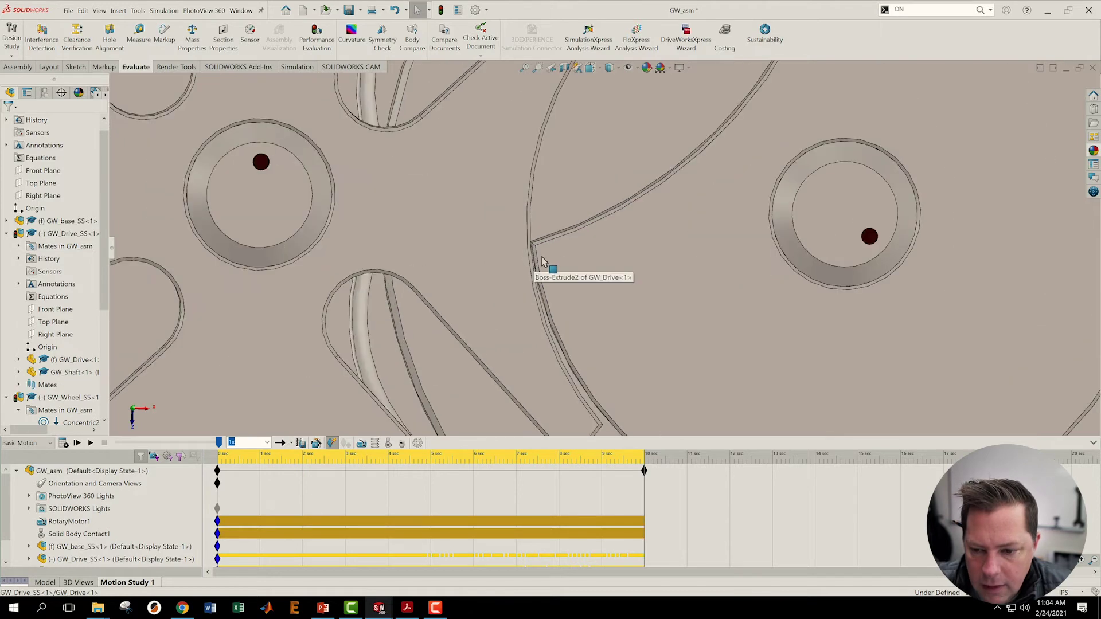
scroll(553, 255, down, 3)
scroll(619, 247, down, 3)
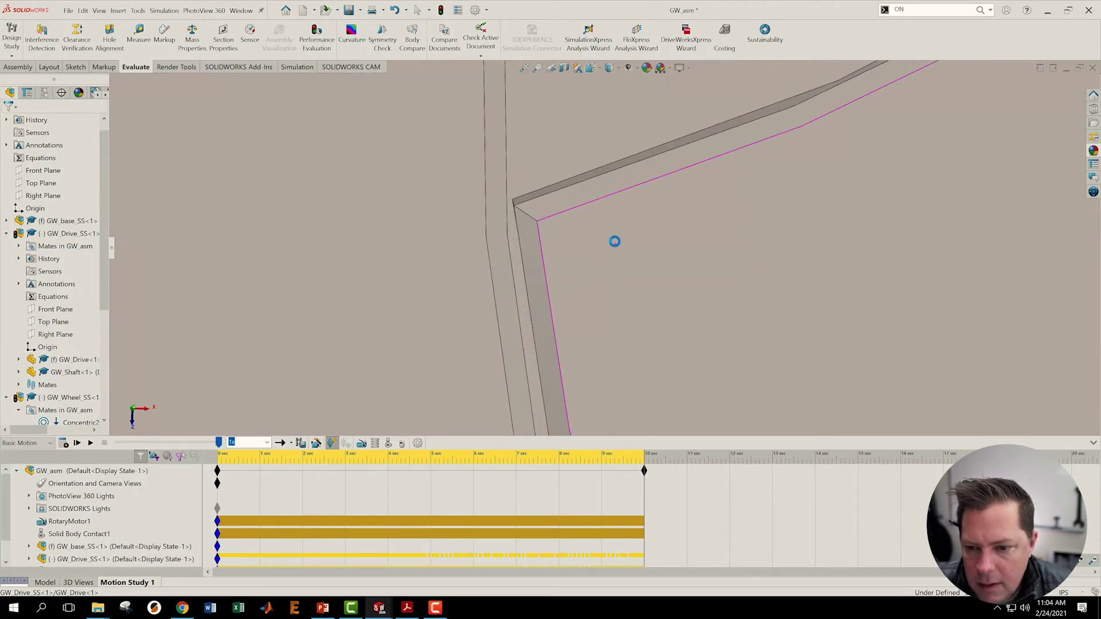
key(Escape)
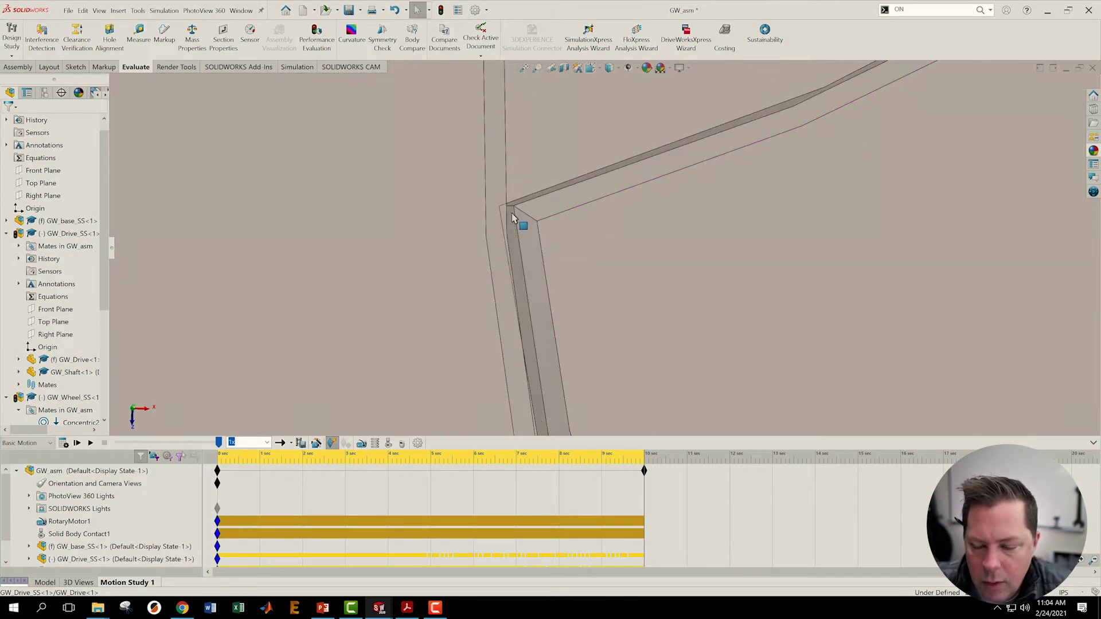
scroll(573, 215, up, 2)
scroll(634, 206, up, 10)
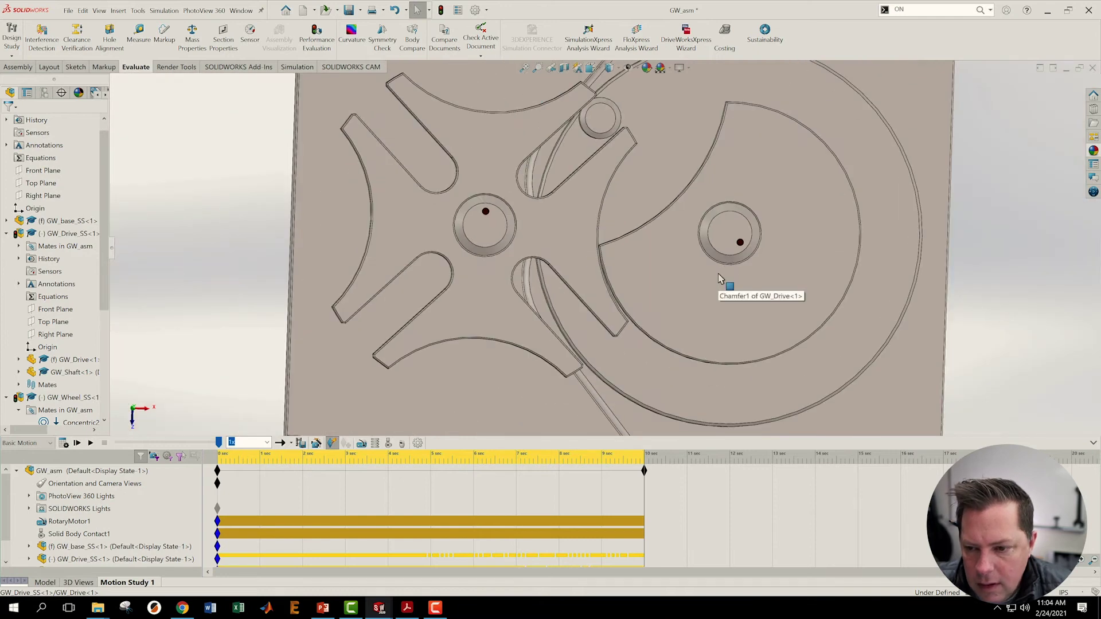
scroll(601, 164, down, 6)
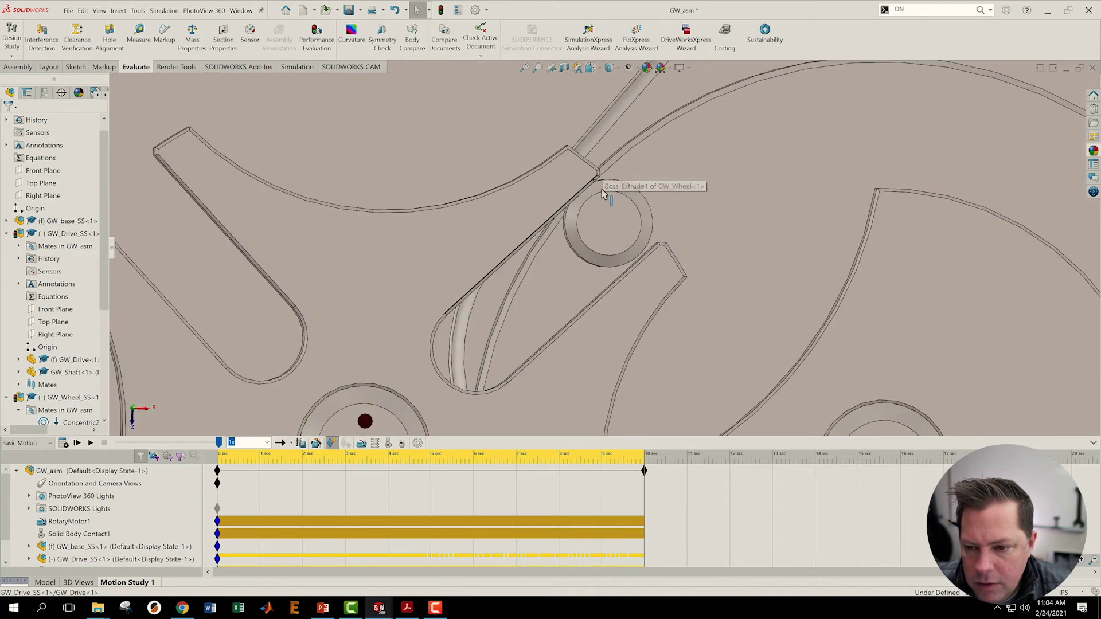
- Tilt the view to check the pin ring's thickness, then return to the Top view
drag(592, 221, 596, 179)
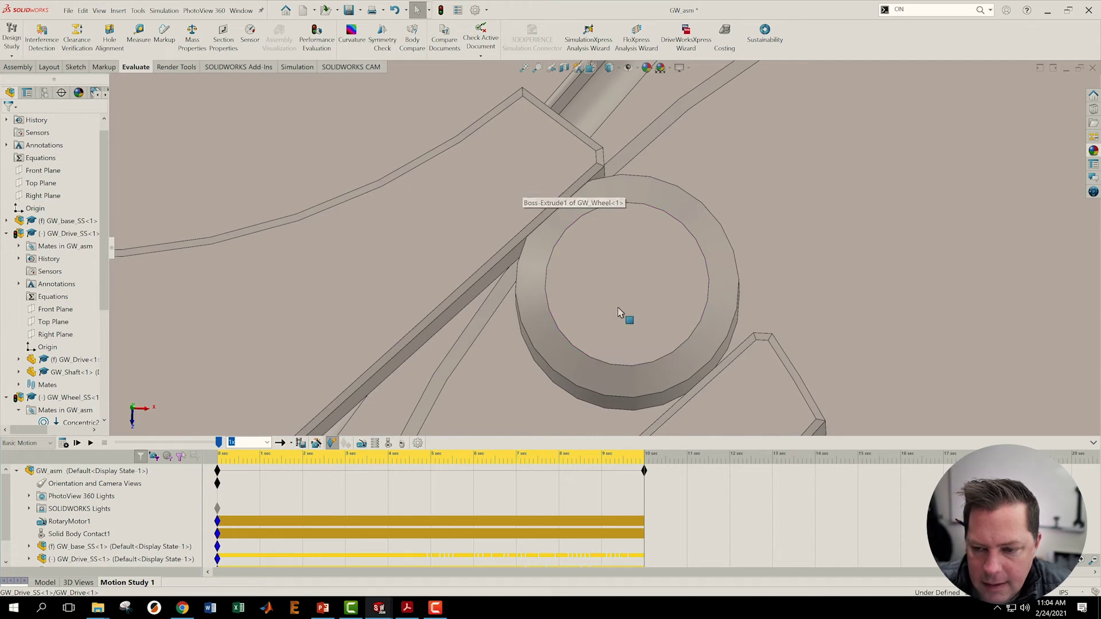
scroll(621, 315, up, 3)
scroll(622, 310, up, 5)
middle_drag(622, 310, 790, 287)
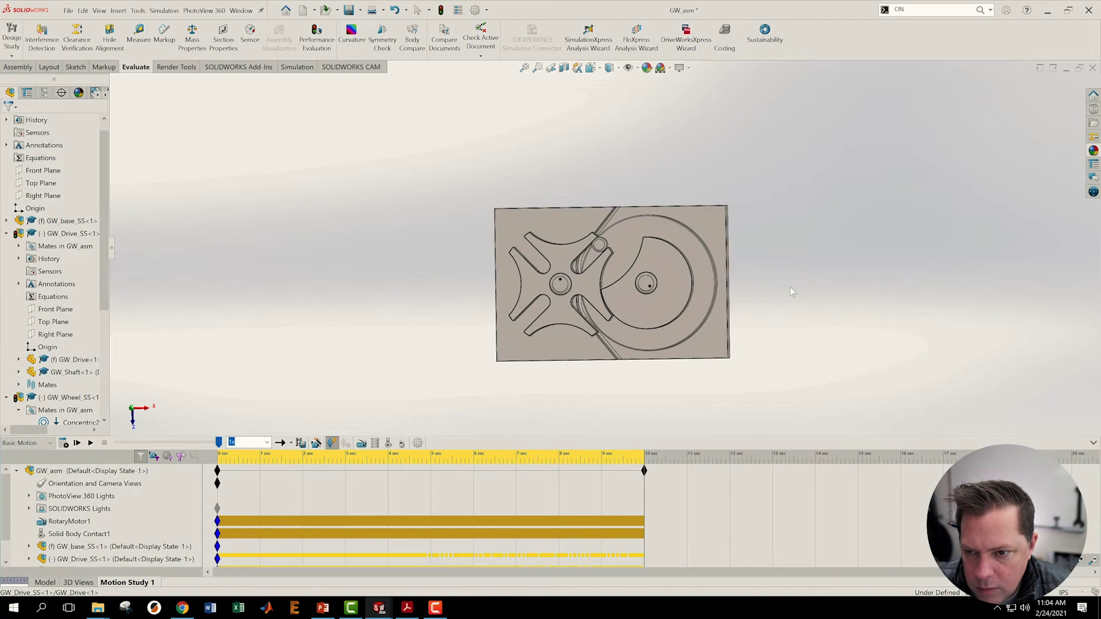
click(598, 70)
click(605, 110)
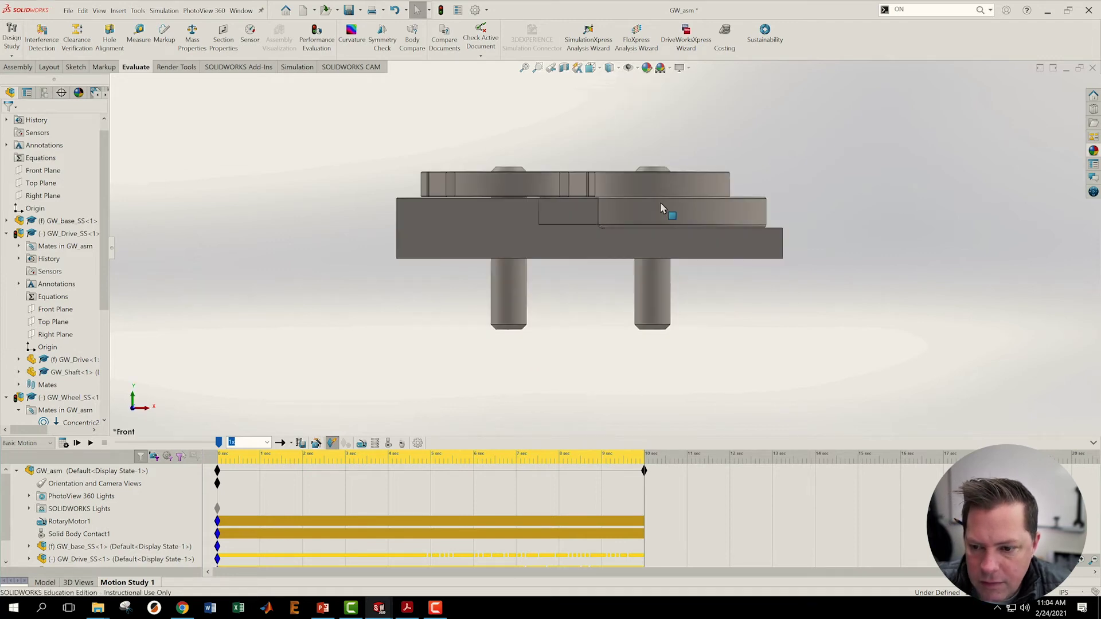
click(605, 94)
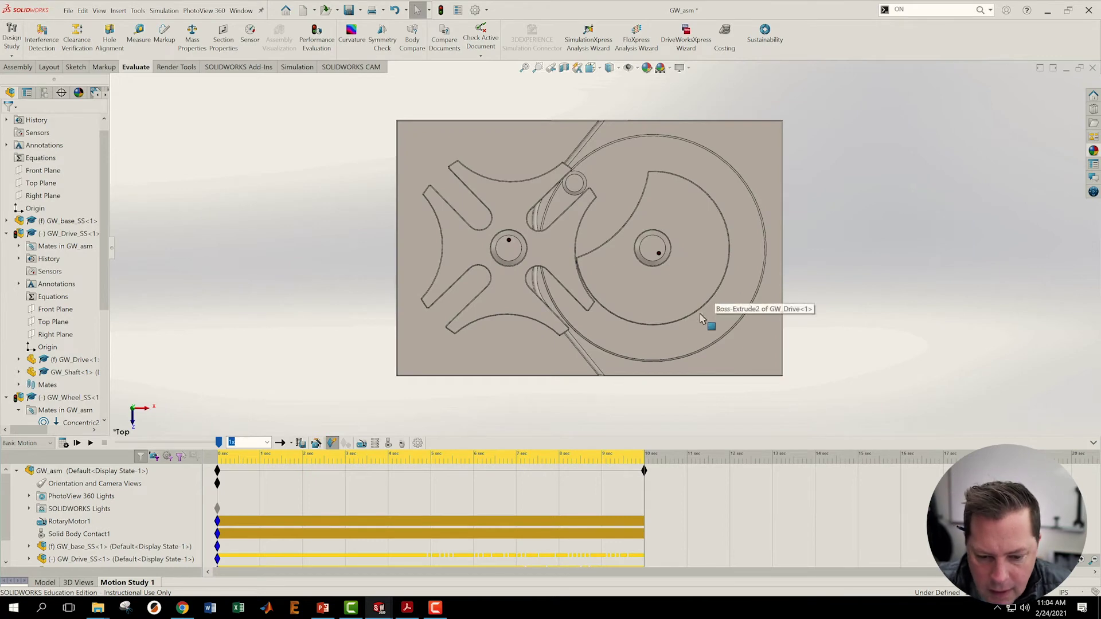
scroll(645, 212, down, 3)
scroll(542, 226, down, 4)
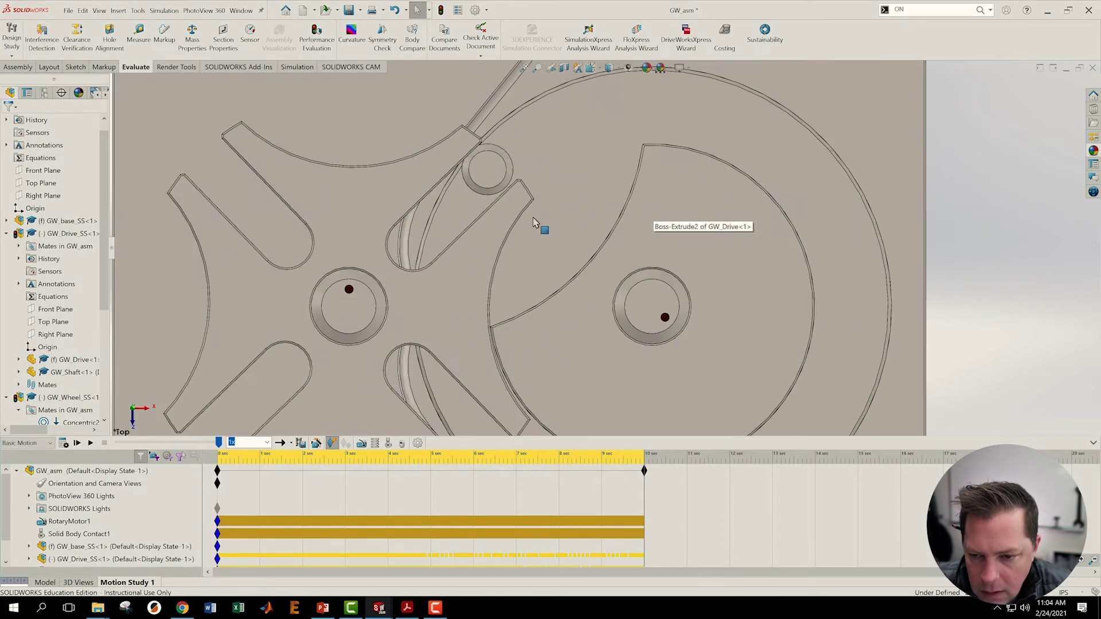
- Orbit around the selected Geneva wheel to compare part depths near the pin, then deselect it
click(515, 191)
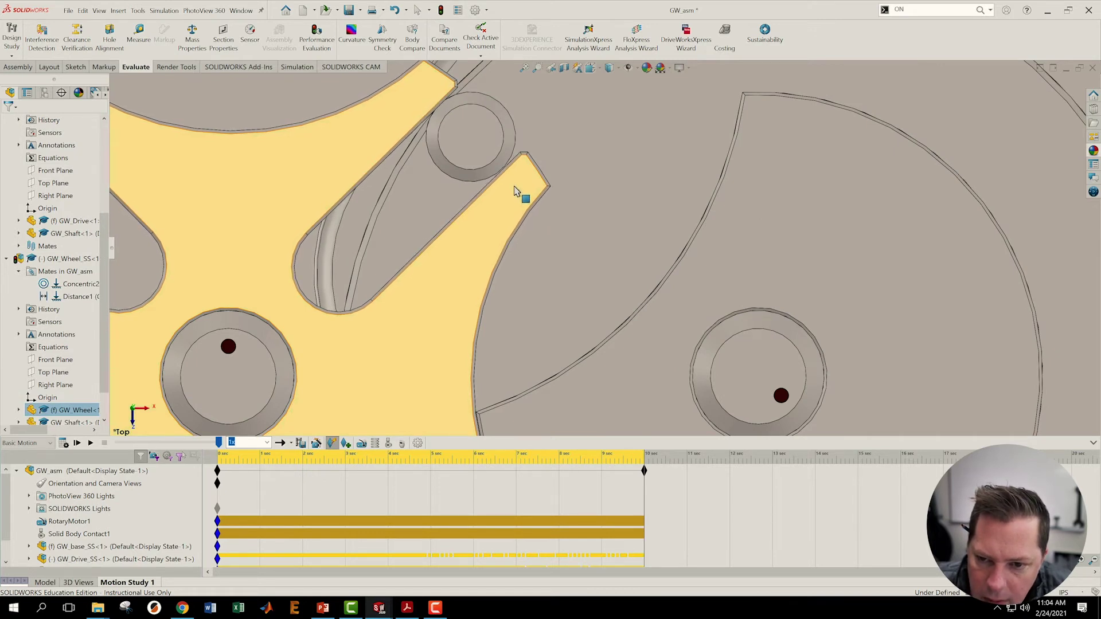
scroll(514, 190, up, 5)
scroll(505, 217, down, 6)
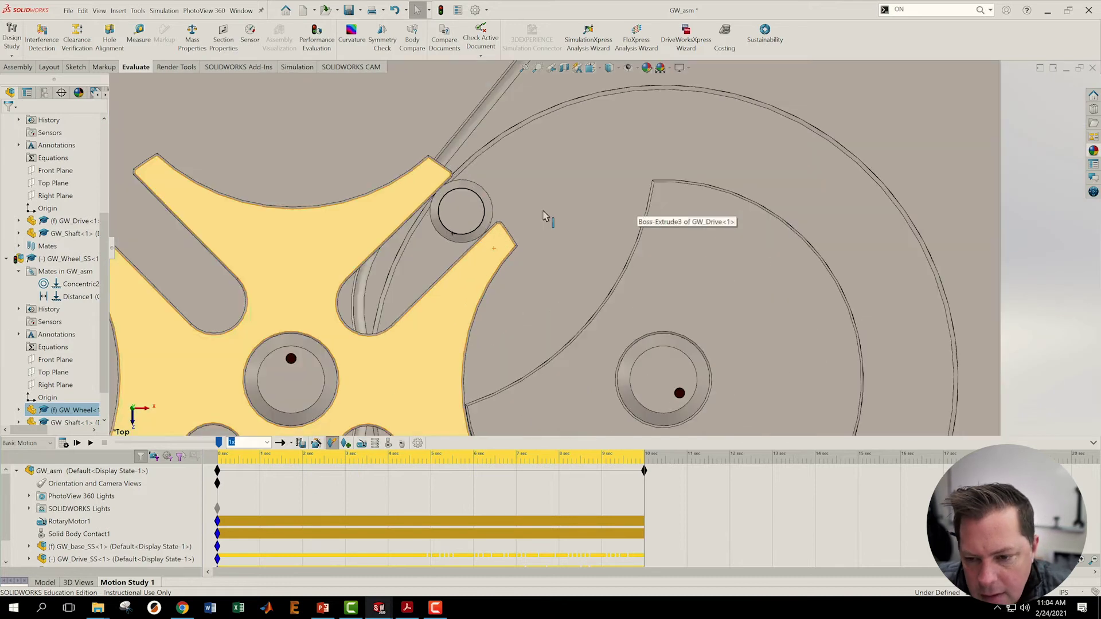
scroll(505, 218, down, 2)
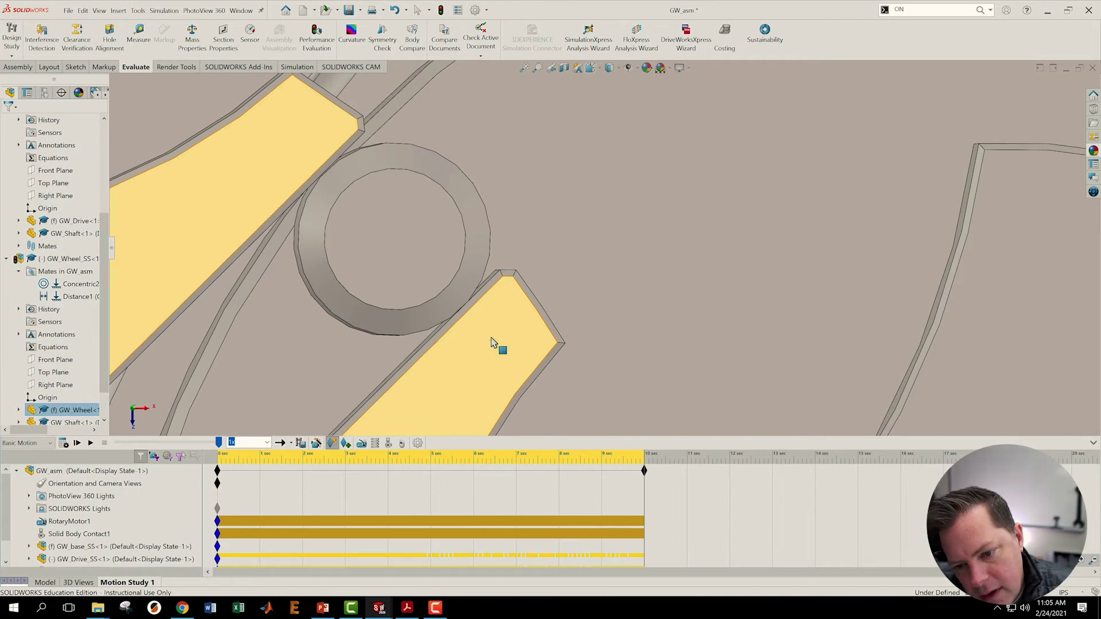
middle_drag(675, 239, 661, 237)
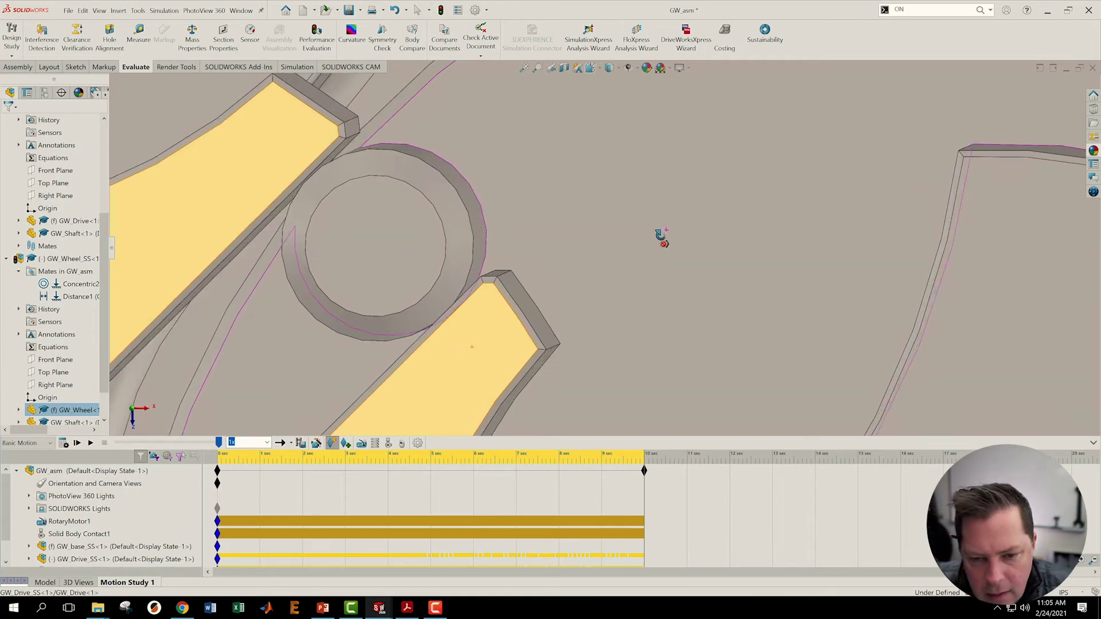
key(Escape)
key(ctrl+1)
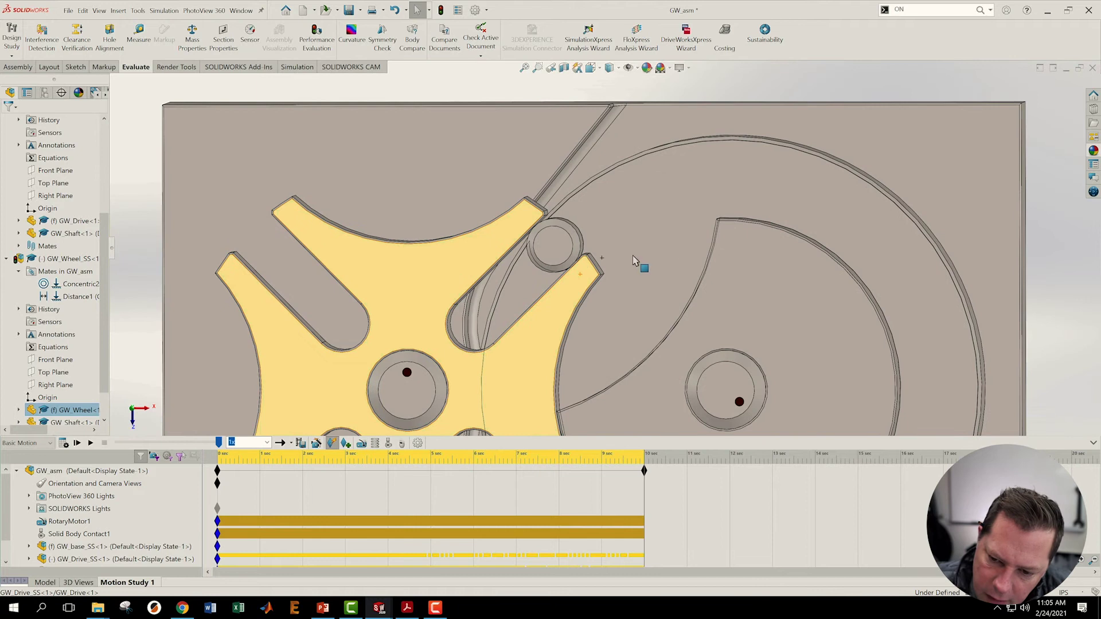
mouse_move(659, 240)
middle_down()
mouse_move(658, 270)
mouse_move(646, 246)
middle_up()
key(Escape)
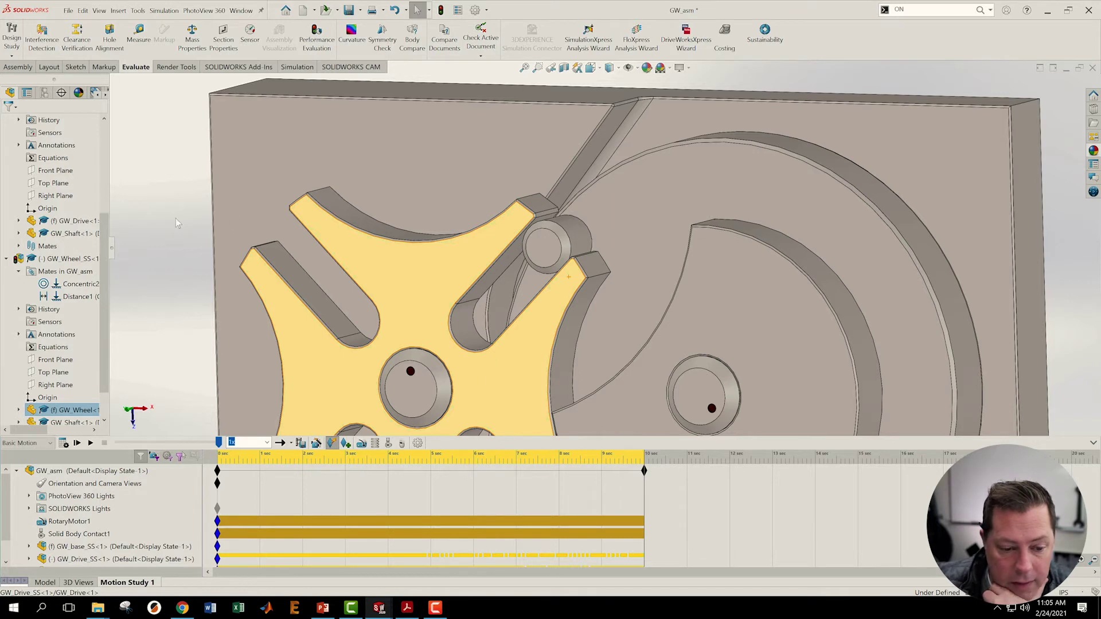
click(149, 149)
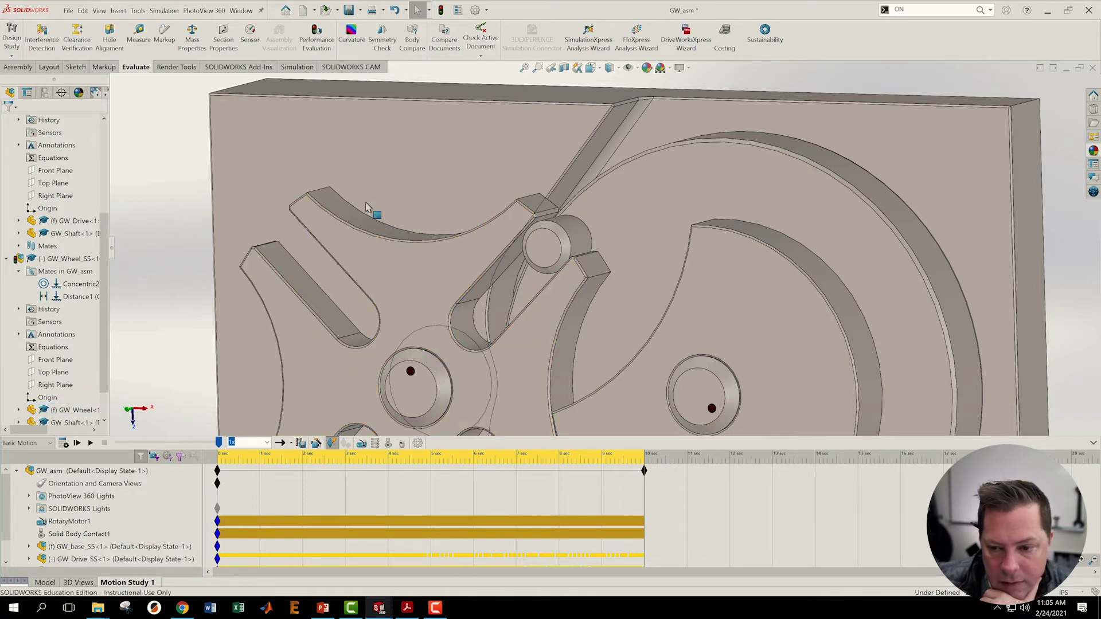
scroll(694, 275, down, 3)
scroll(577, 239, up, 1)
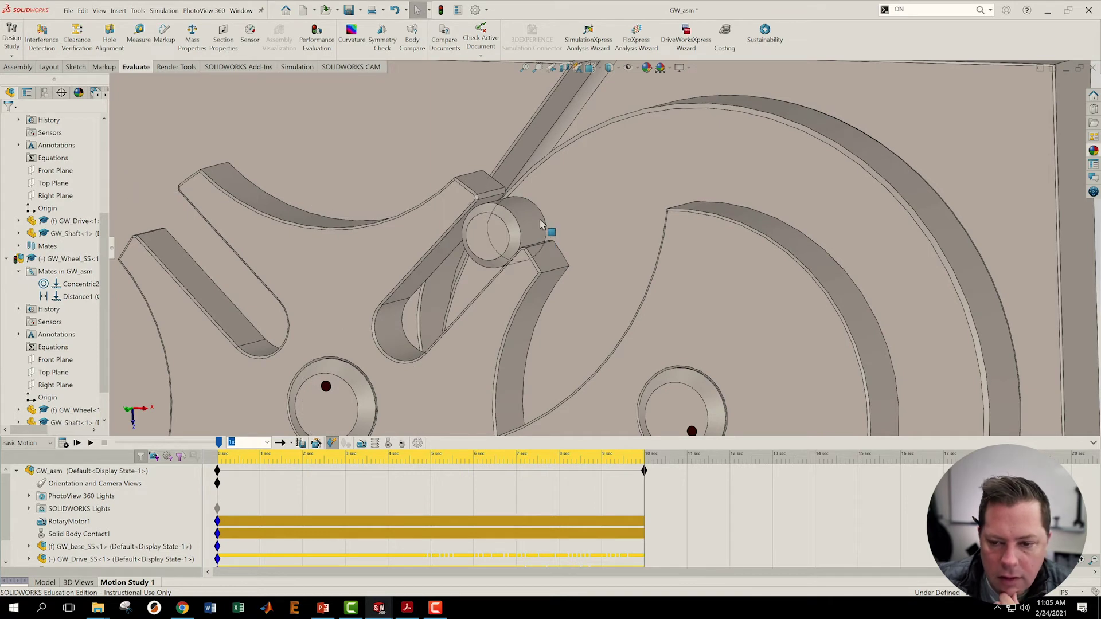
- Measure the wheel slot's rounded end (0.15 in radius), then switch back to GW_asm
click(138, 36)
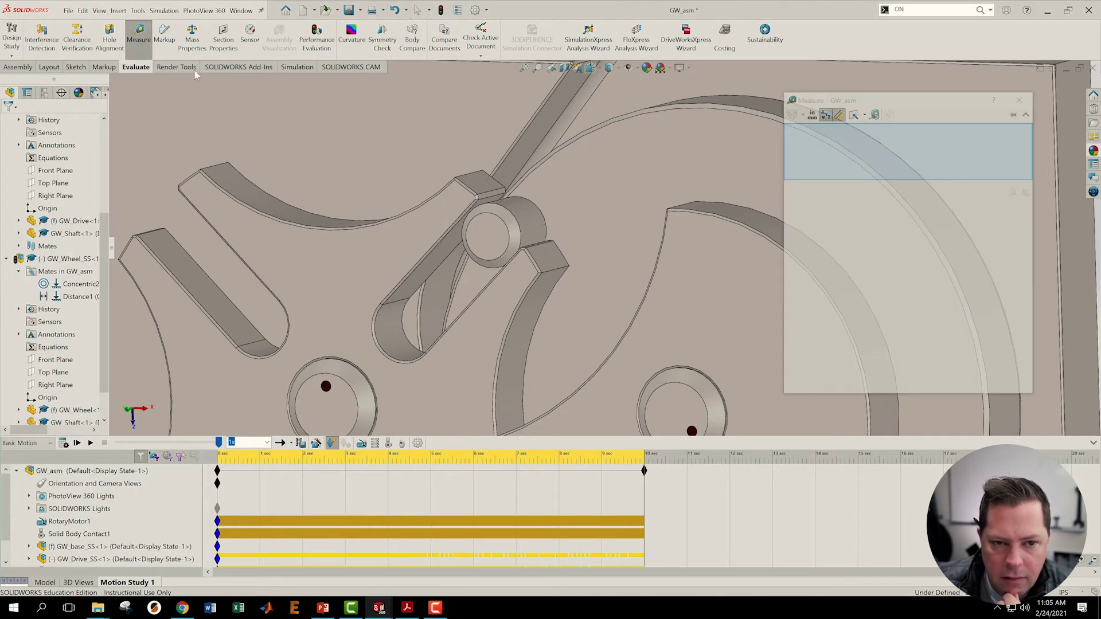
click(530, 223)
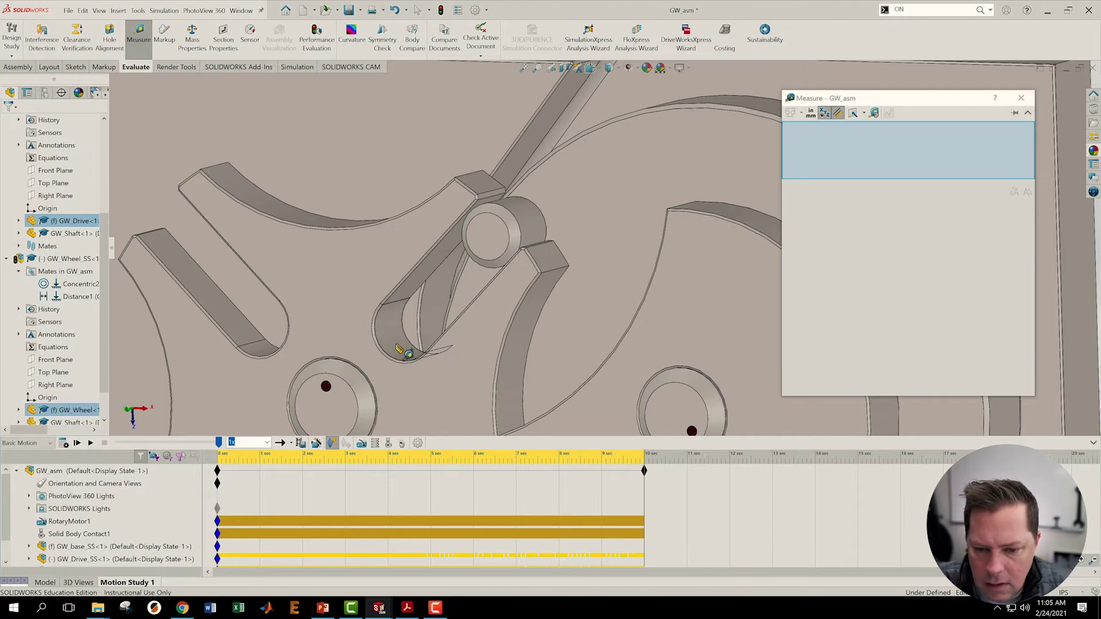
click(400, 346)
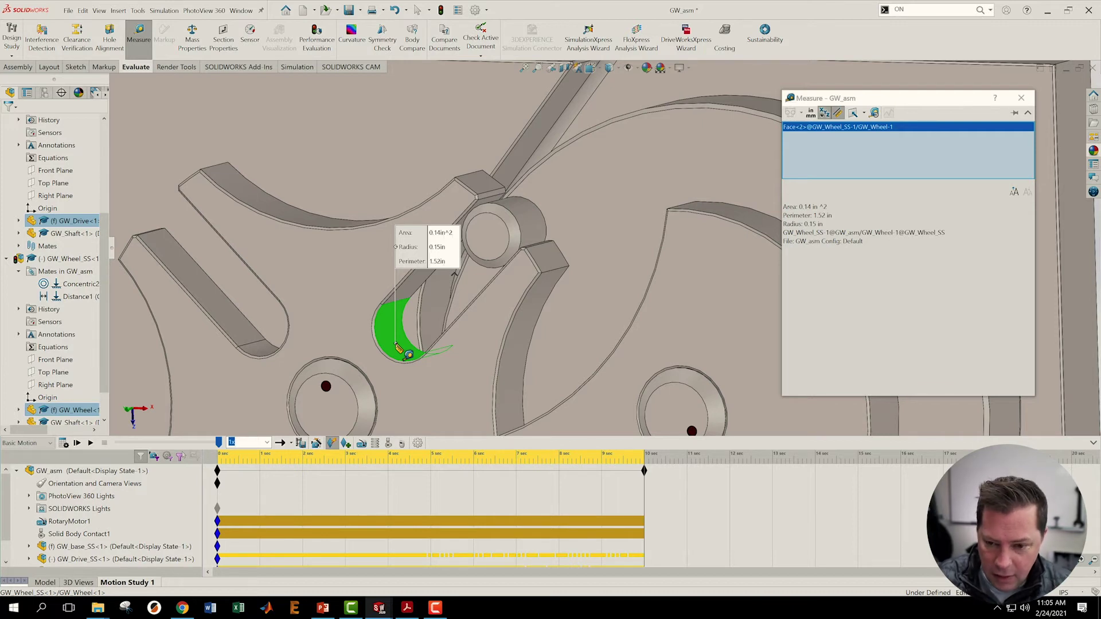
key(Escape)
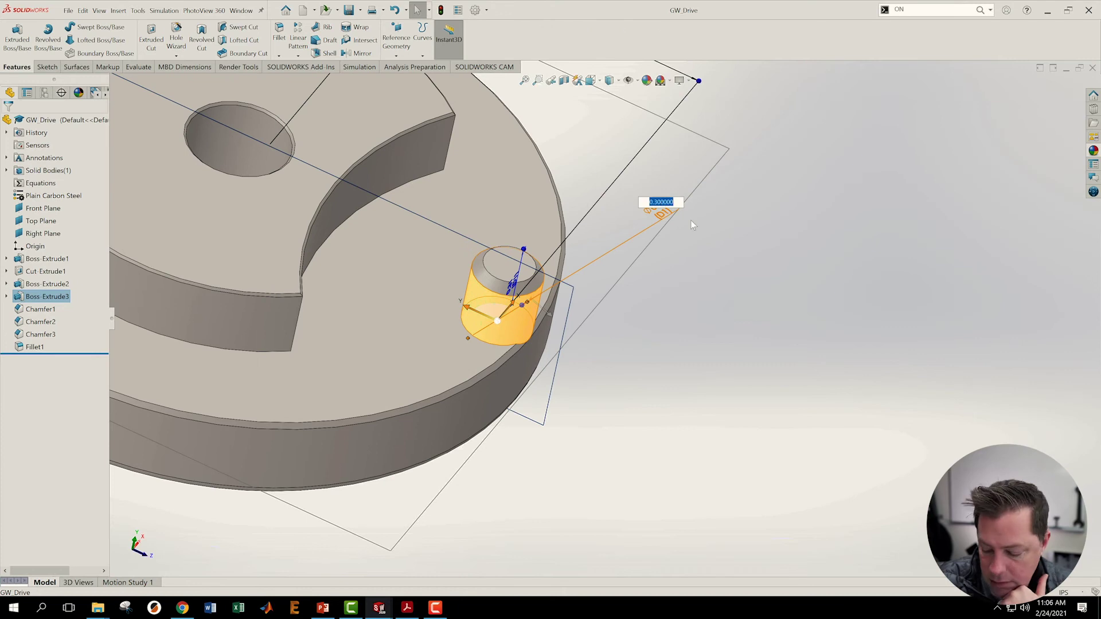
click(241, 10)
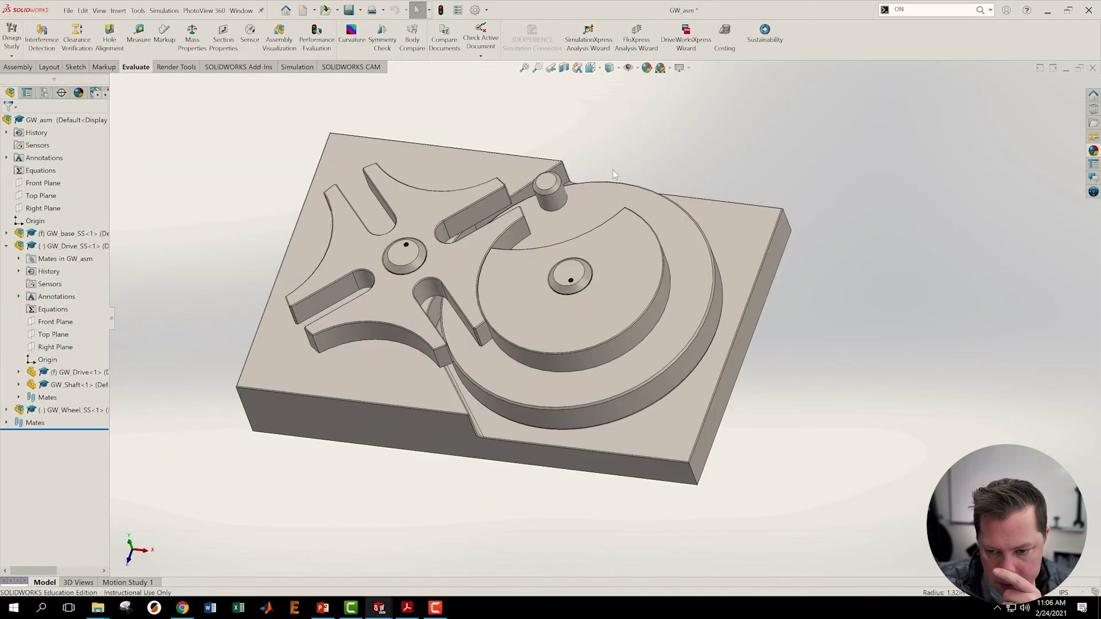
- Rotate GW_Drive so its pin swings to the mouth of the wheel slot
scroll(551, 184, down, 5)
click(573, 263)
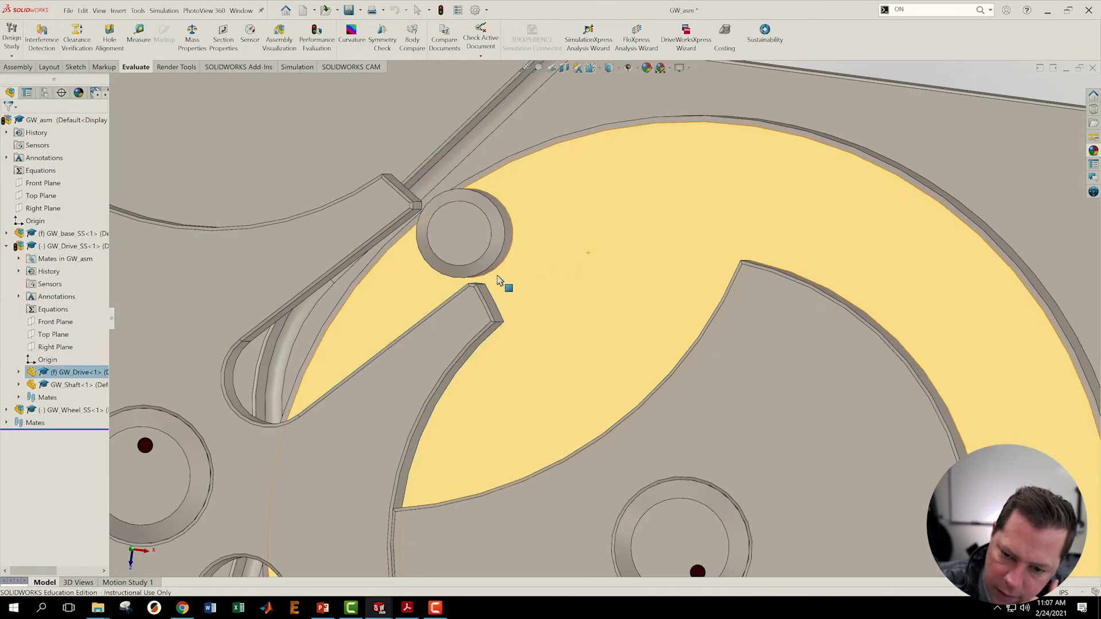
drag(498, 280, 524, 221)
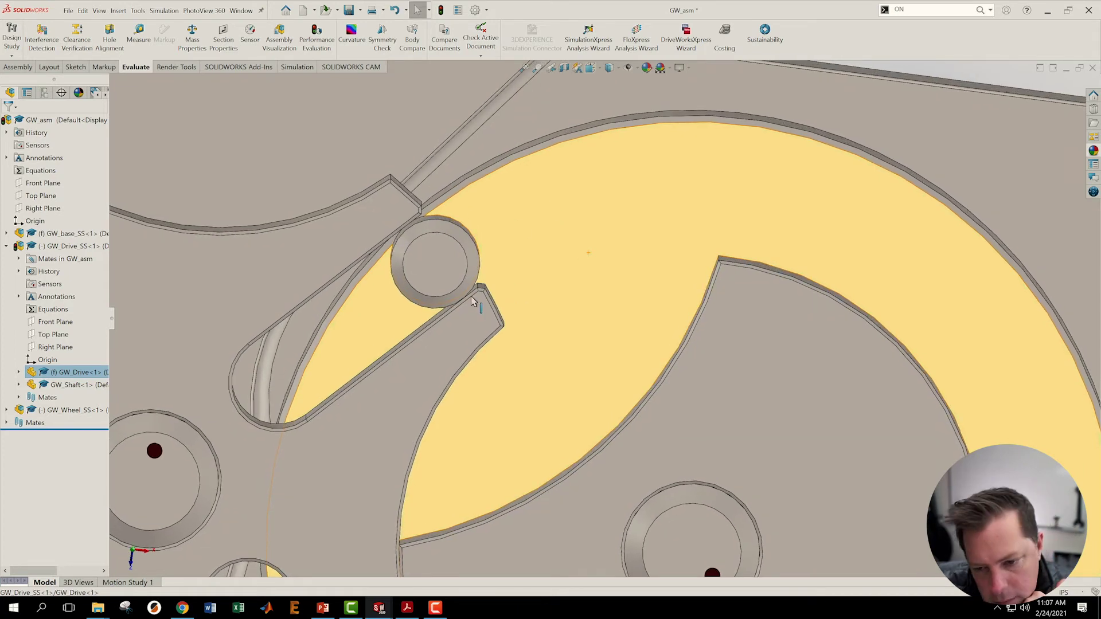
- Check the pin position from the Top view, fit the base plate, and open Motion Study 1
click(481, 321)
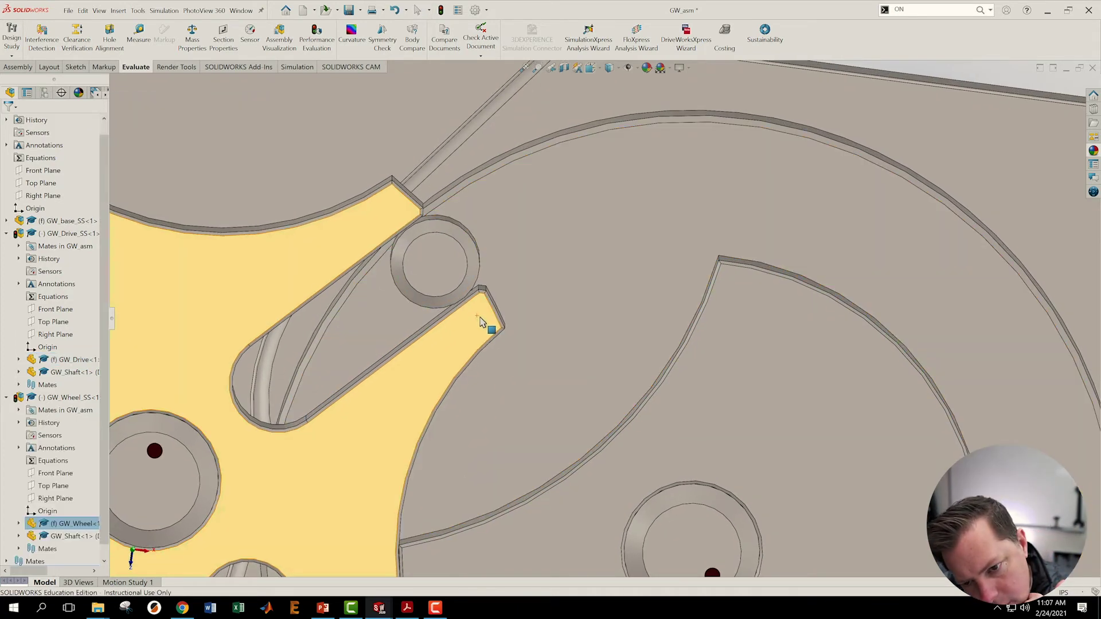
click(591, 68)
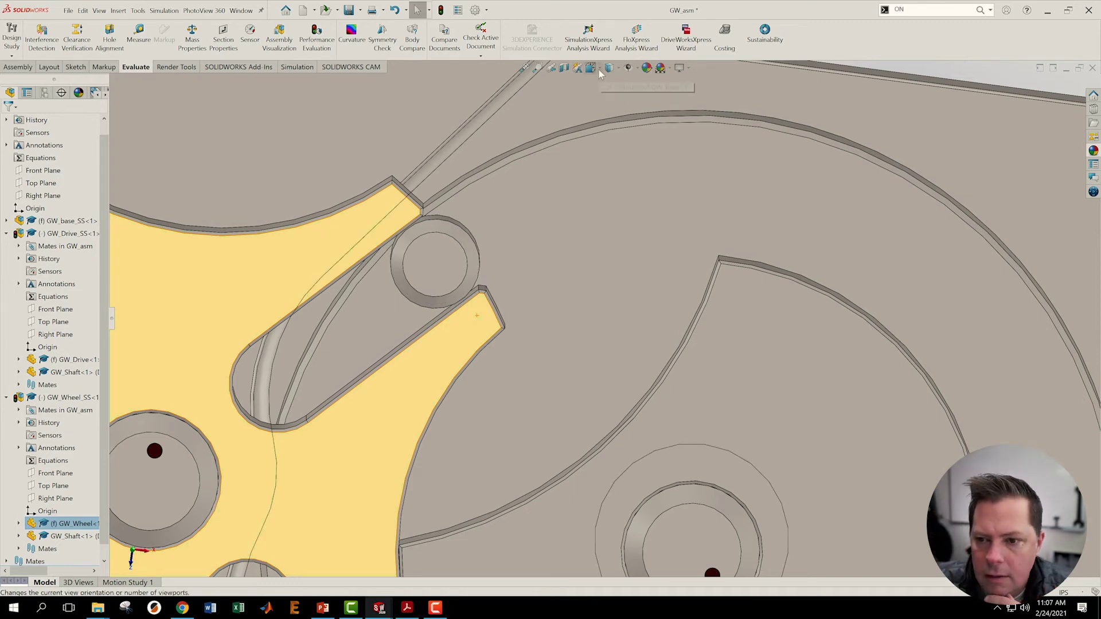
click(604, 94)
scroll(583, 205, down, 5)
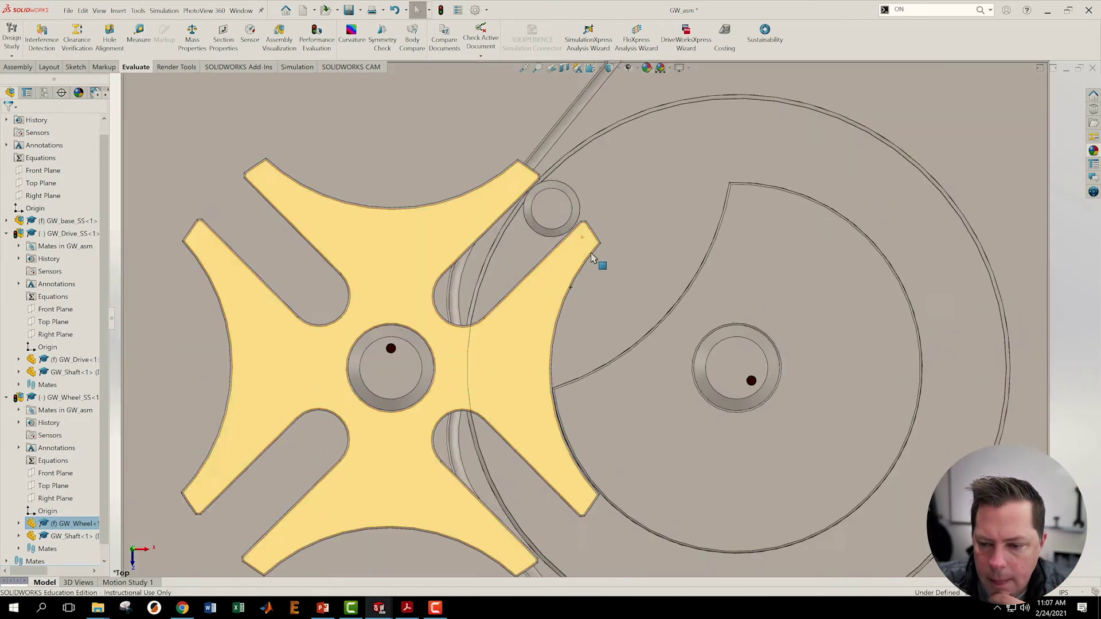
scroll(582, 204, down, 3)
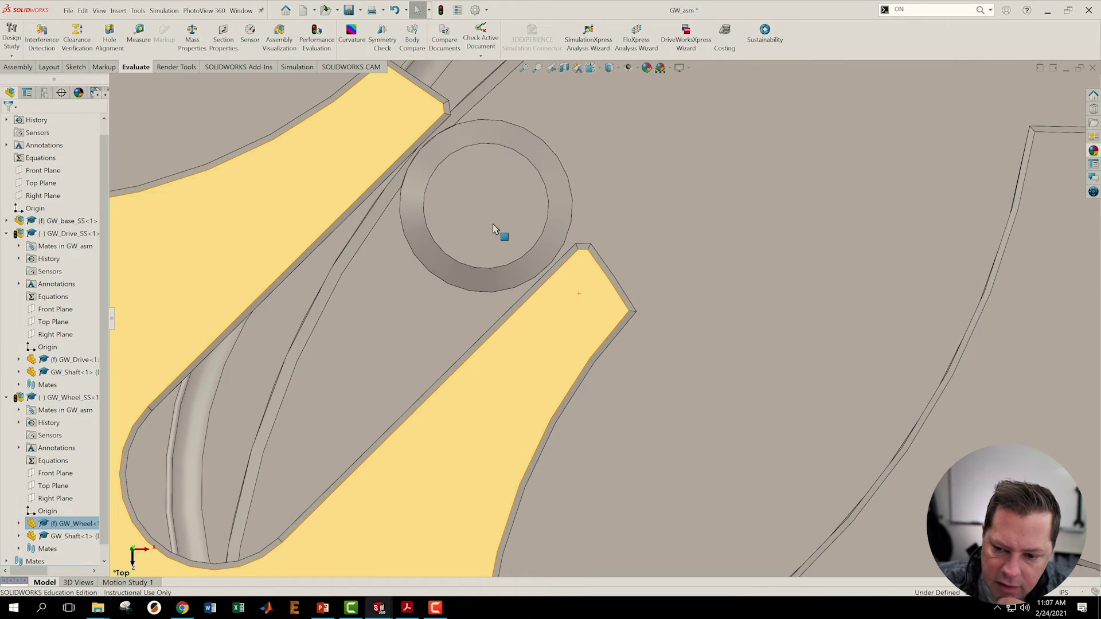
scroll(554, 273, up, 3)
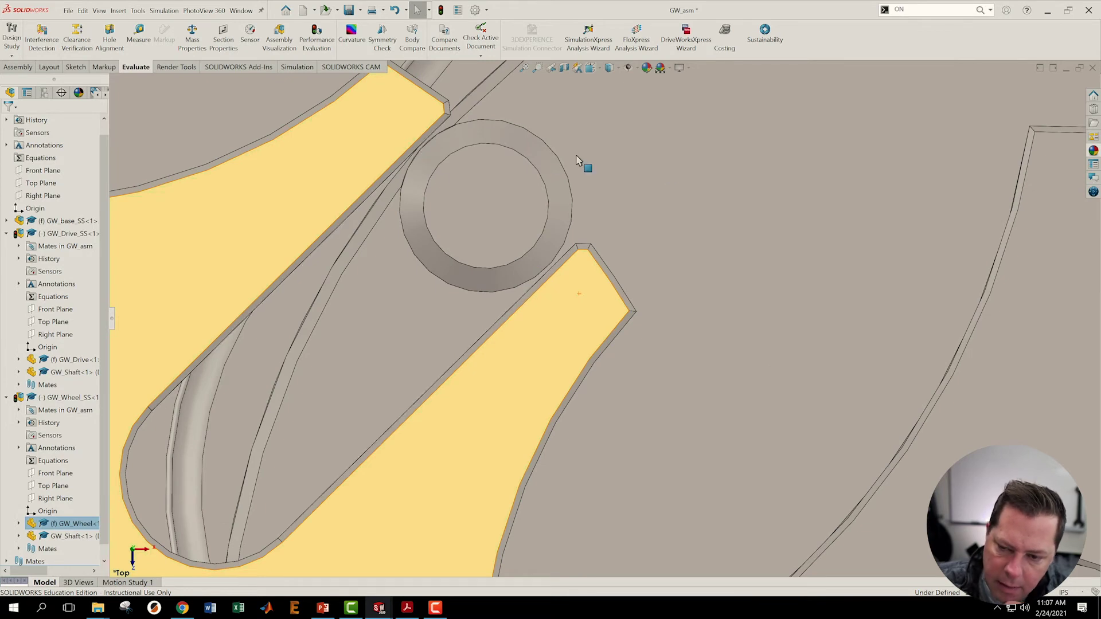
ctrl+middle_drag(582, 165, 660, 169)
scroll(660, 170, up, 5)
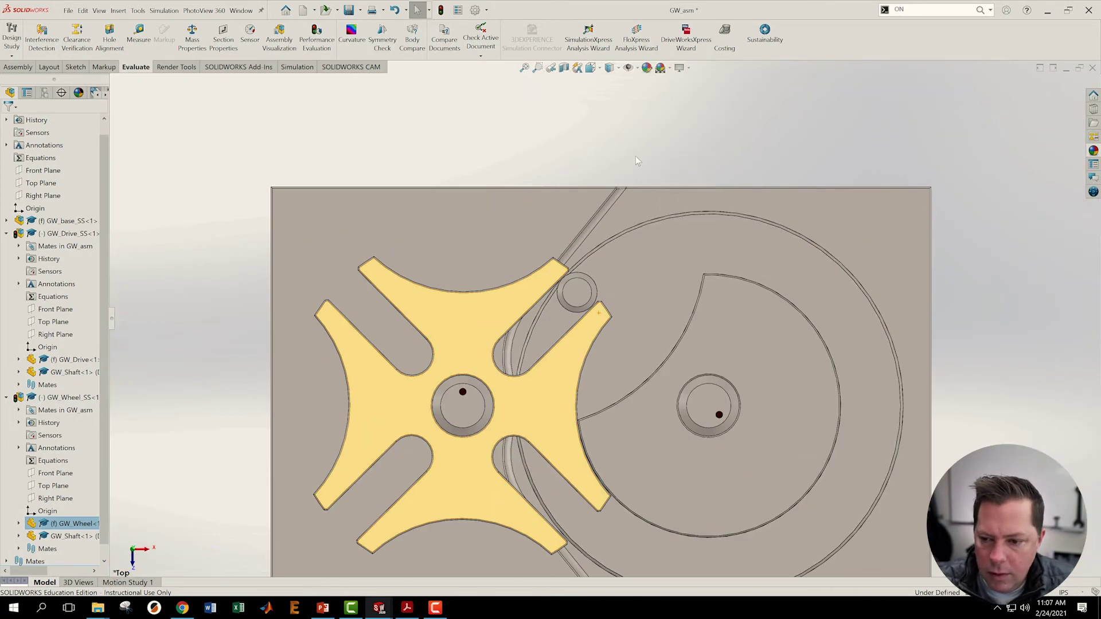
key(Escape)
key(f)
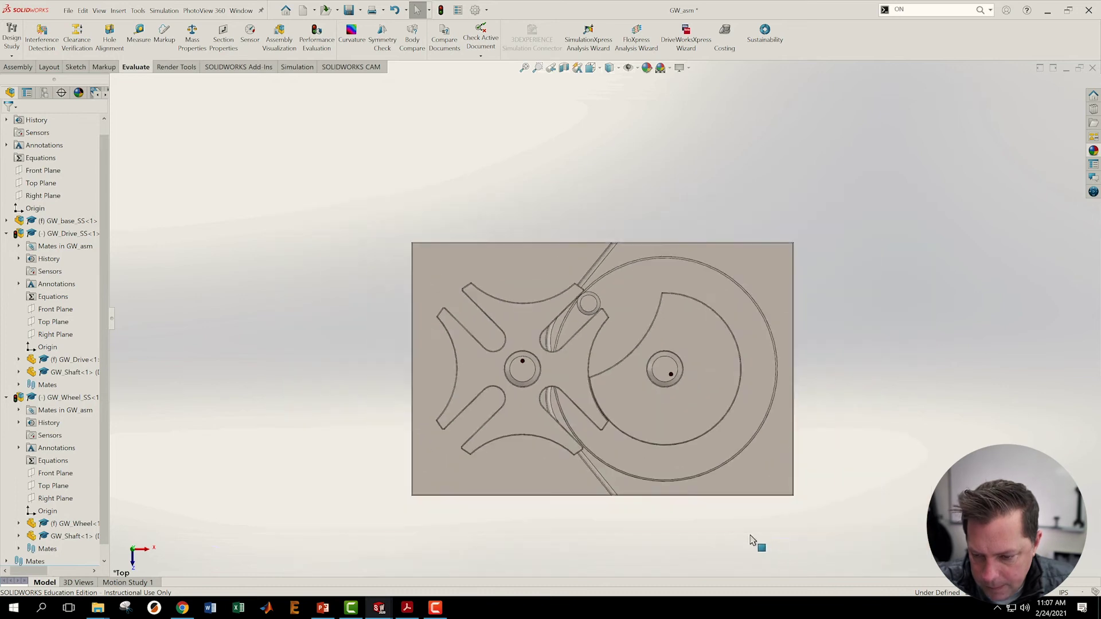
scroll(573, 413, up, 3)
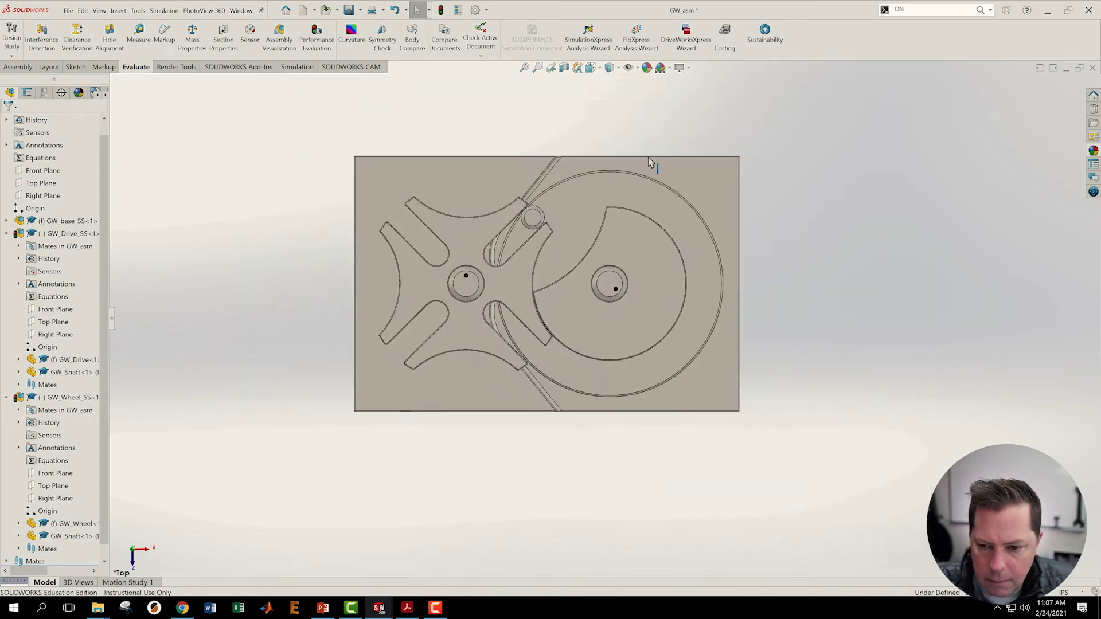
scroll(651, 164, down, 2)
click(126, 583)
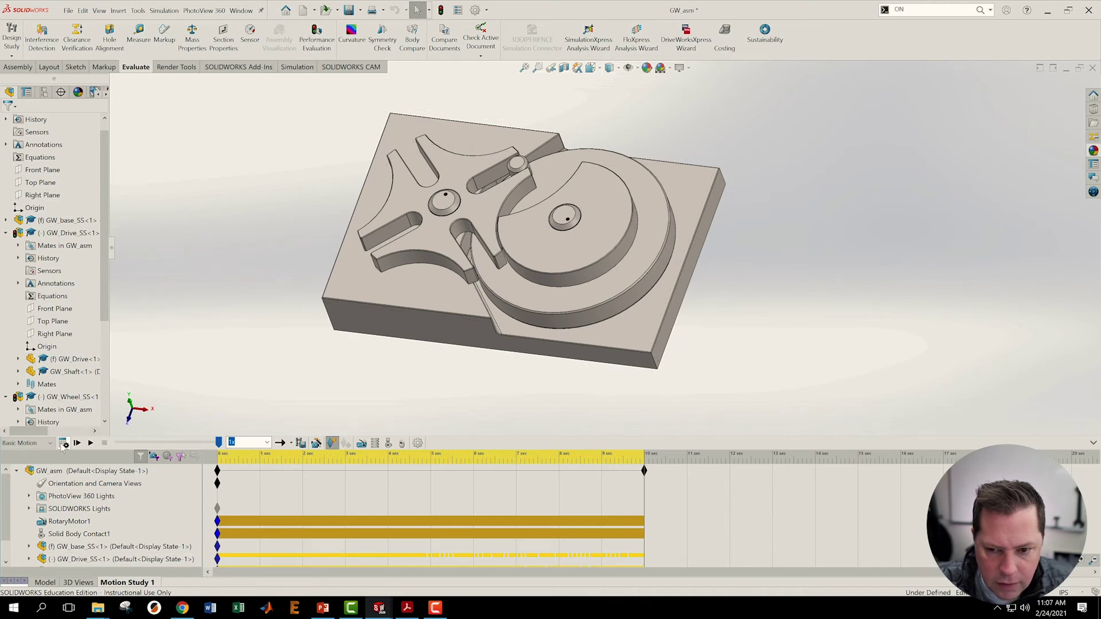
- Recalculate and play Motion Study 1, then dismiss the cannot-interrupt warning
click(63, 444)
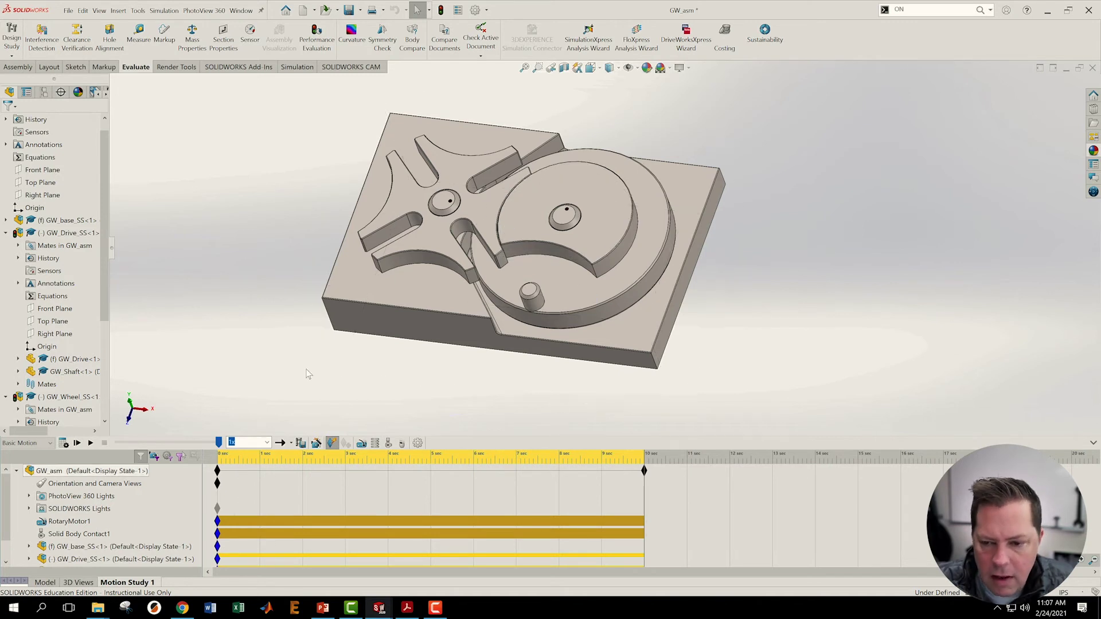
click(90, 443)
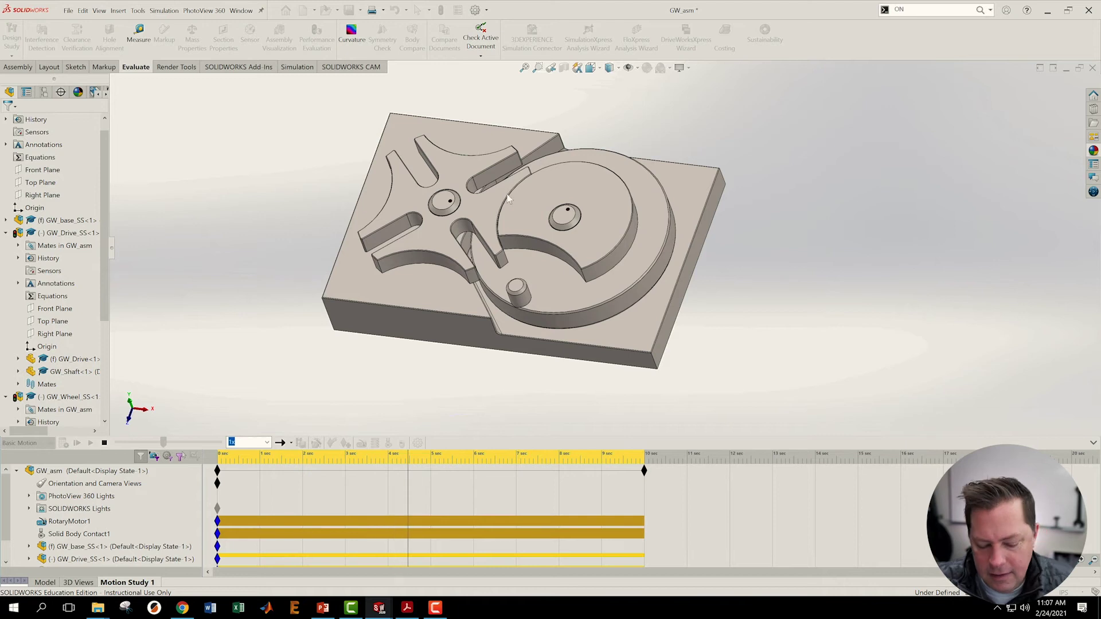
click(160, 364)
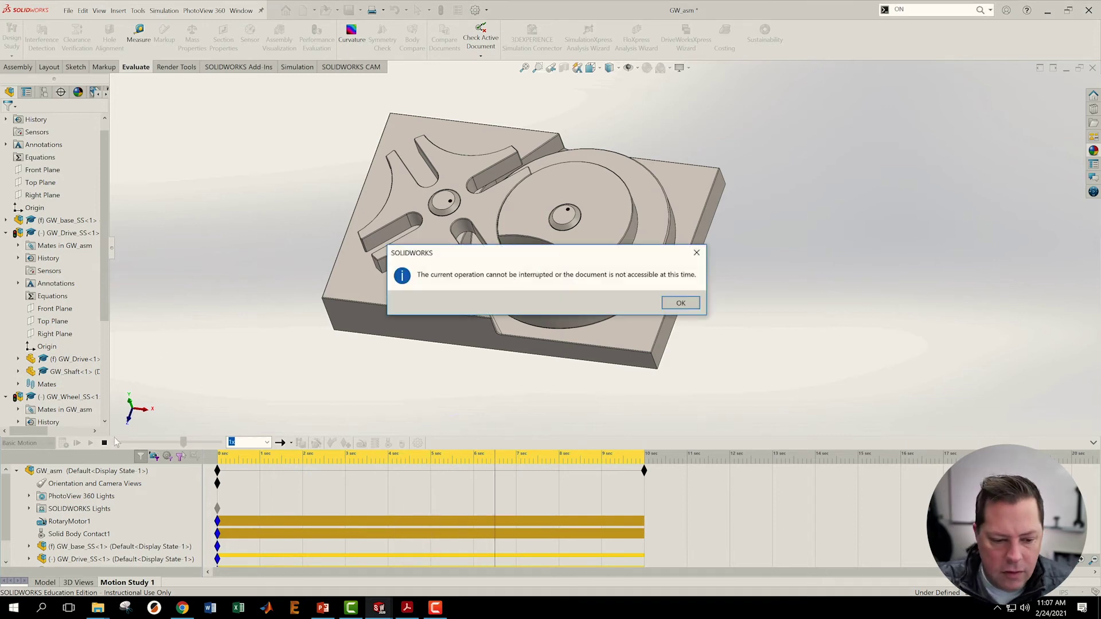
click(689, 307)
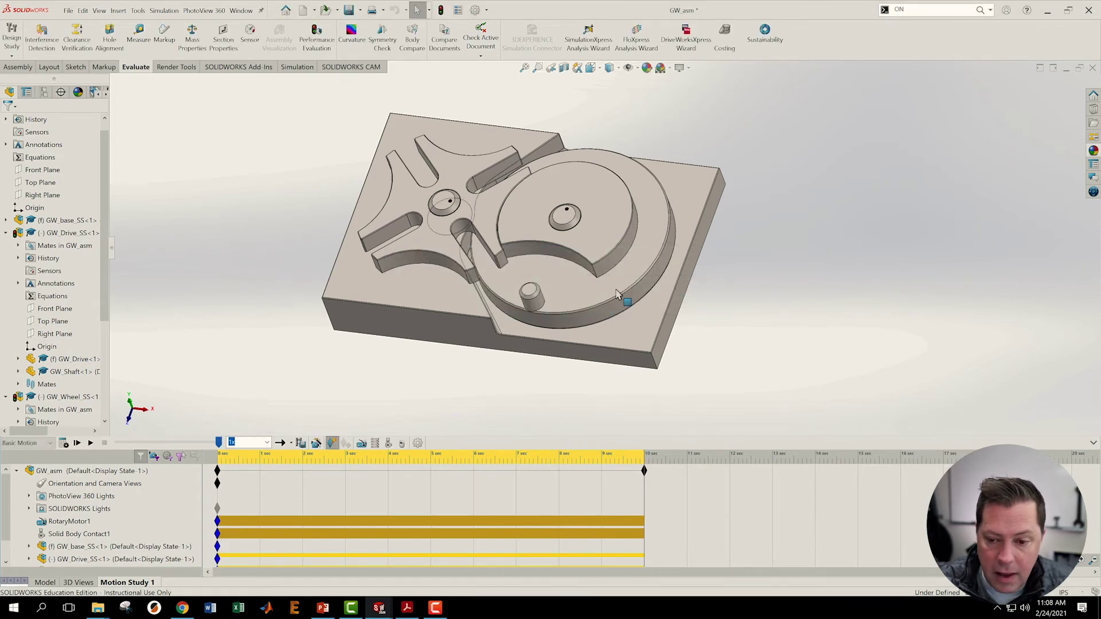
- Measure the curved face of the Geneva wheel arm
scroll(539, 195, down, 5)
scroll(545, 97, up, 4)
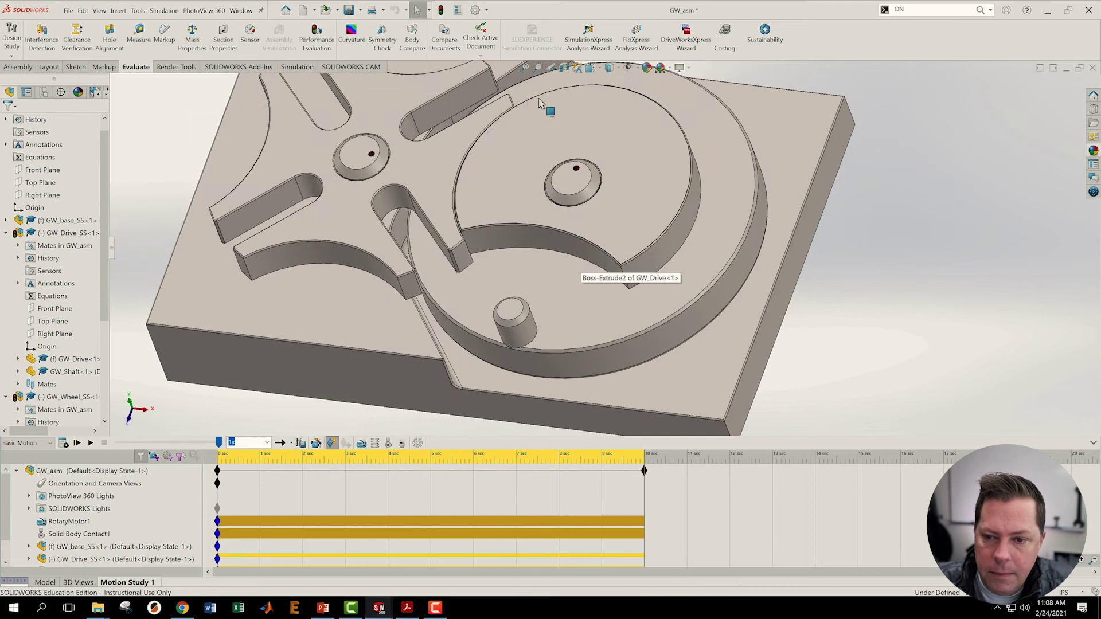
scroll(552, 217, down, 3)
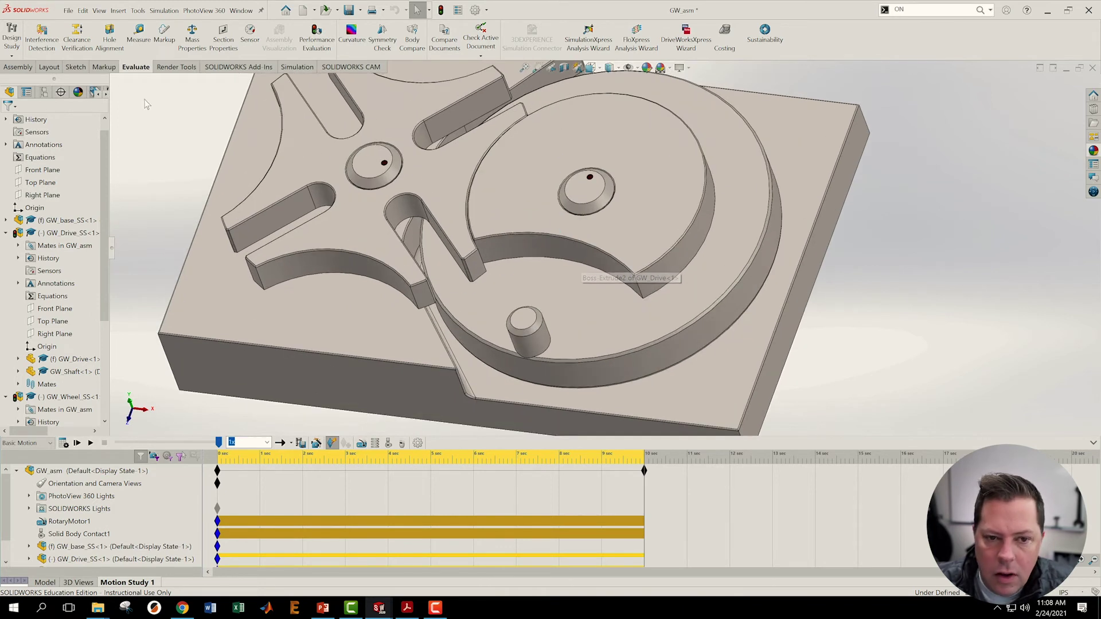
click(135, 34)
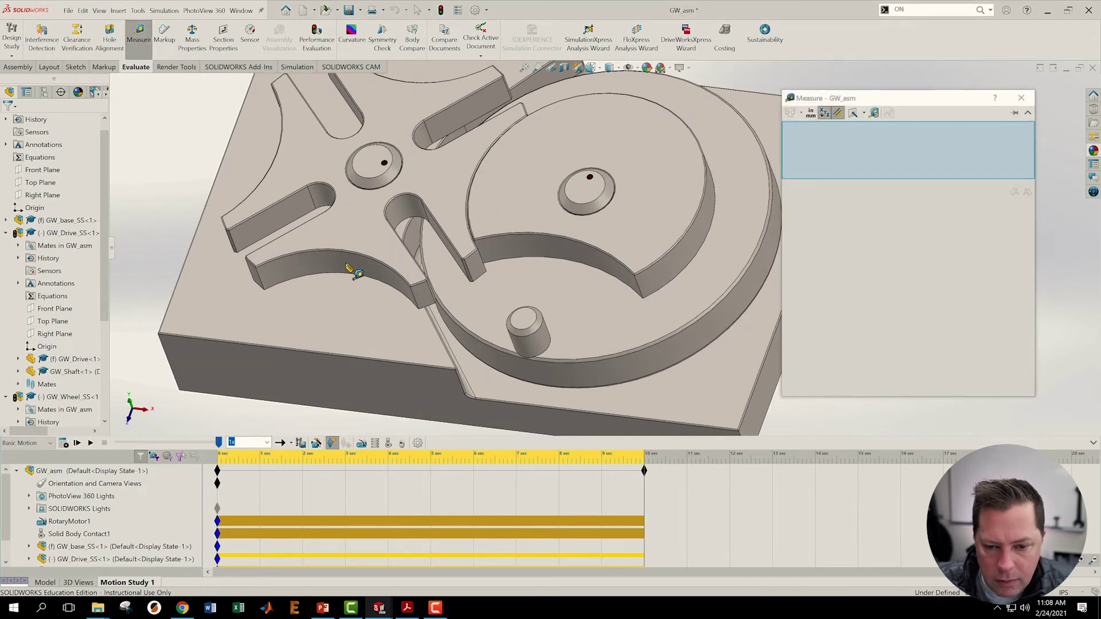
click(347, 263)
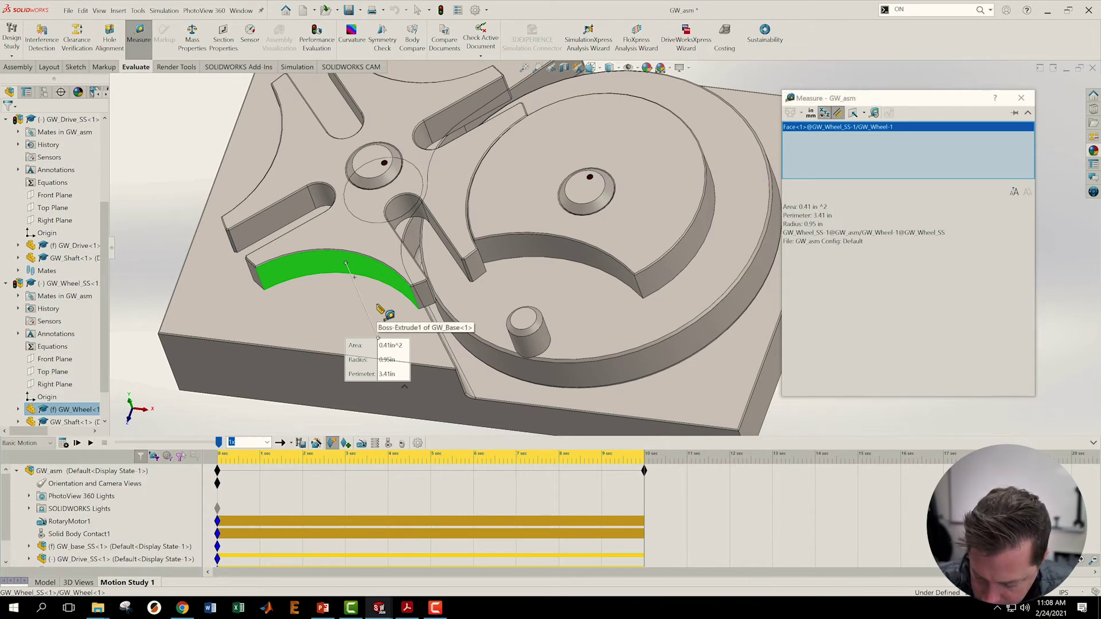
key(Escape)
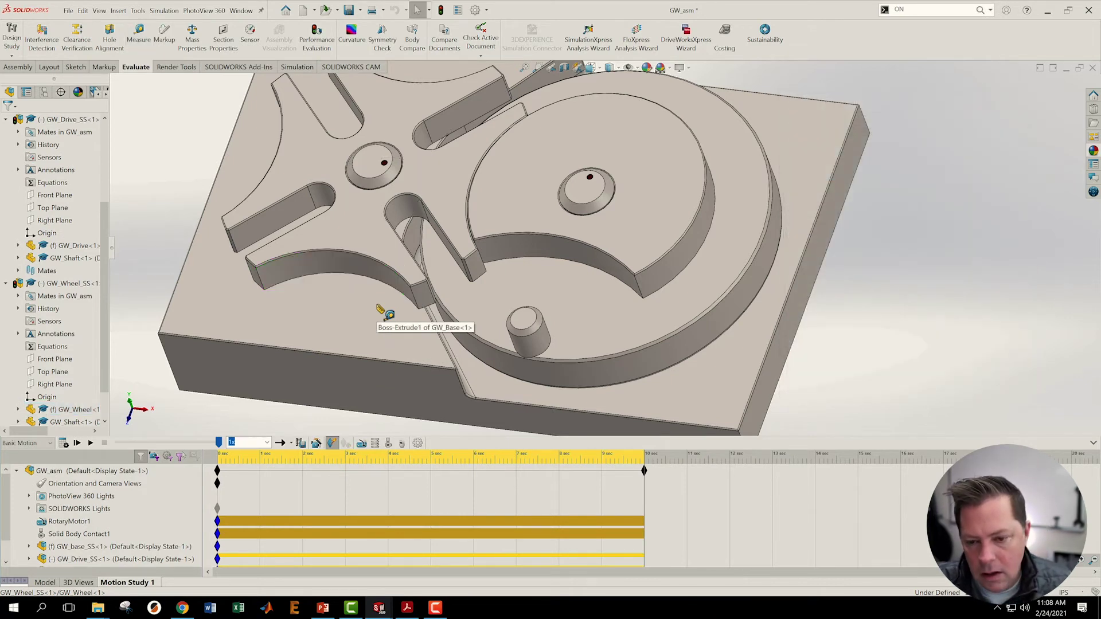
- Measure the drive's curved locking face: 0.95 in radius, 9.42 in perimeter
click(139, 33)
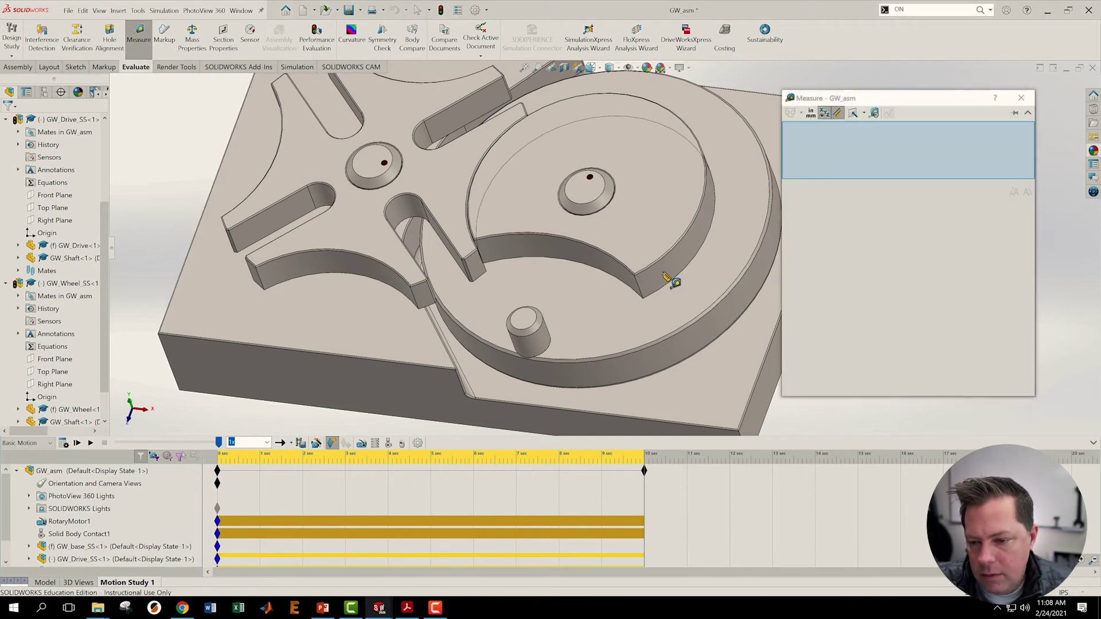
click(664, 273)
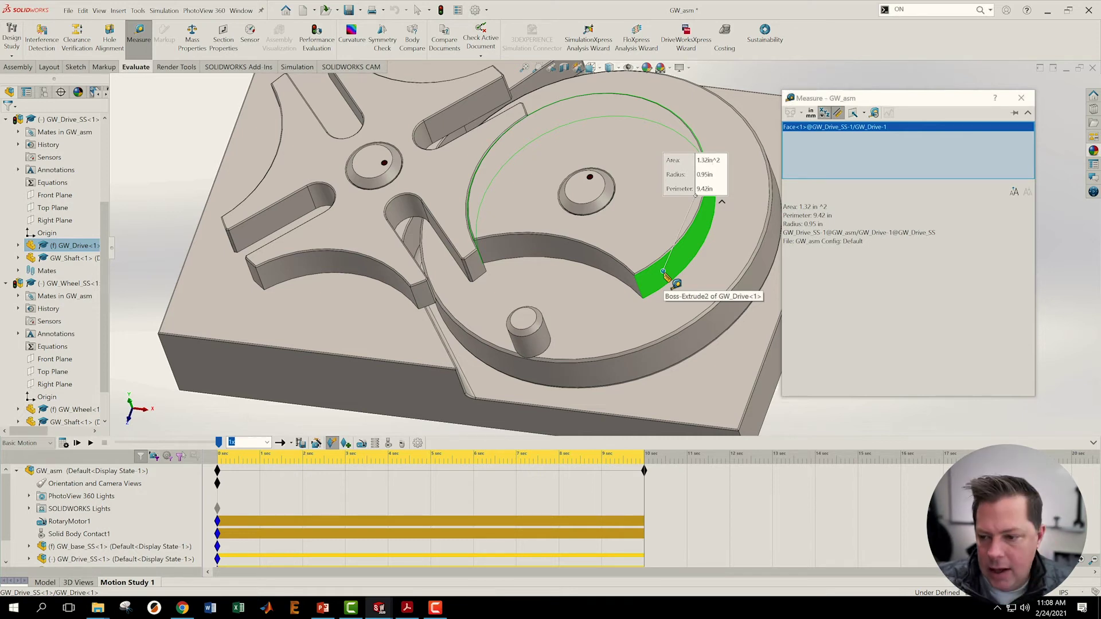
key(Escape)
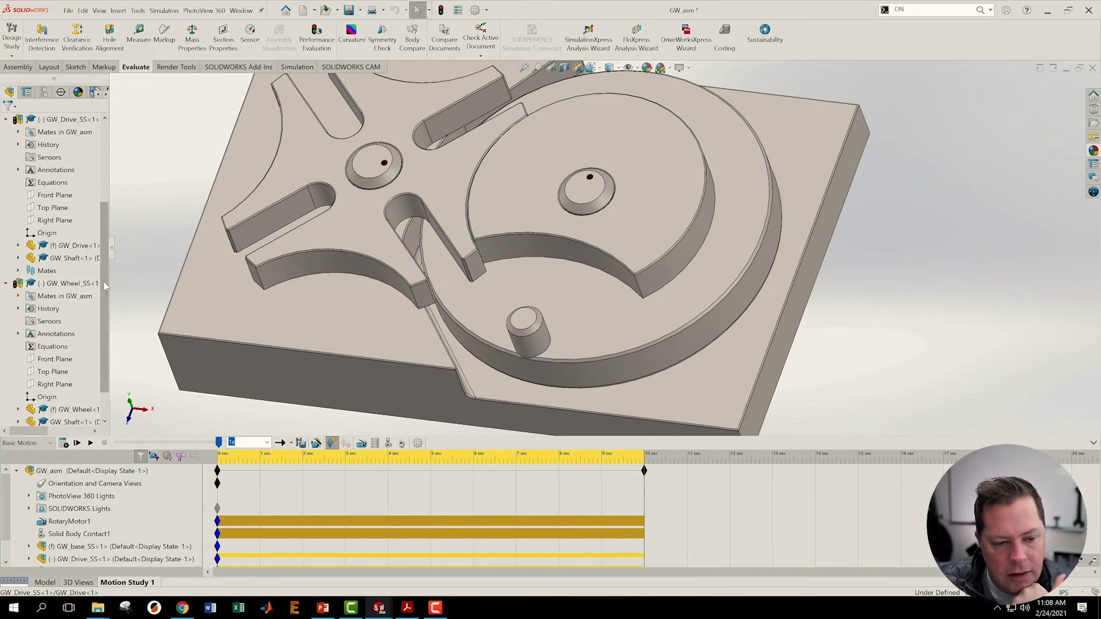
scroll(105, 290, down, 1)
- Zoom around the wheel slots, fit the assembly, and view it straight from the Top
scroll(105, 290, down, 3)
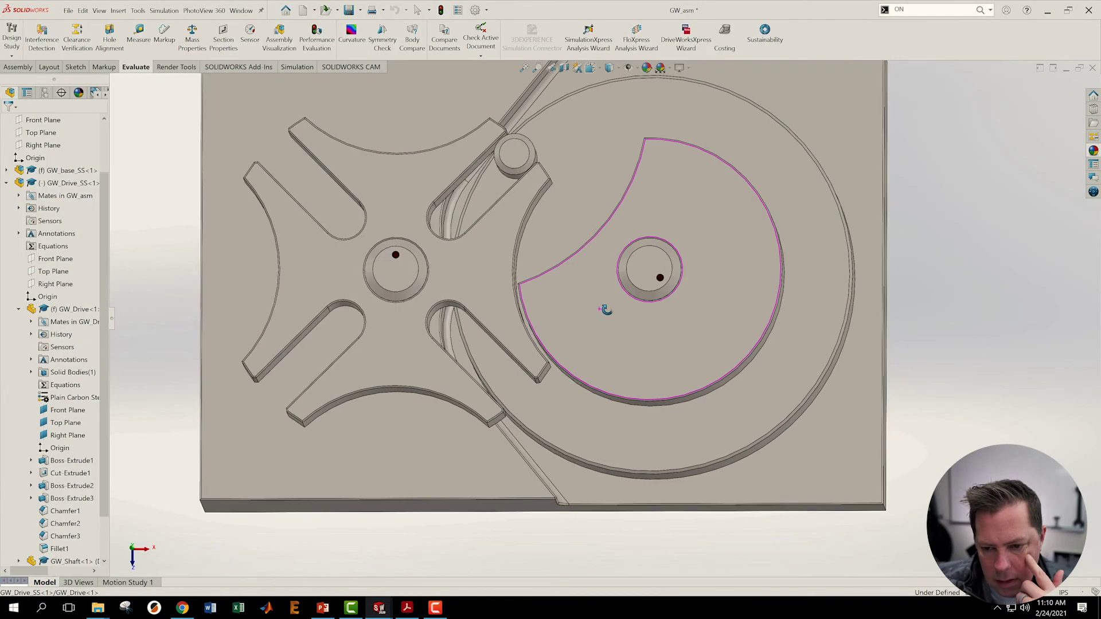
scroll(541, 310, down, 3)
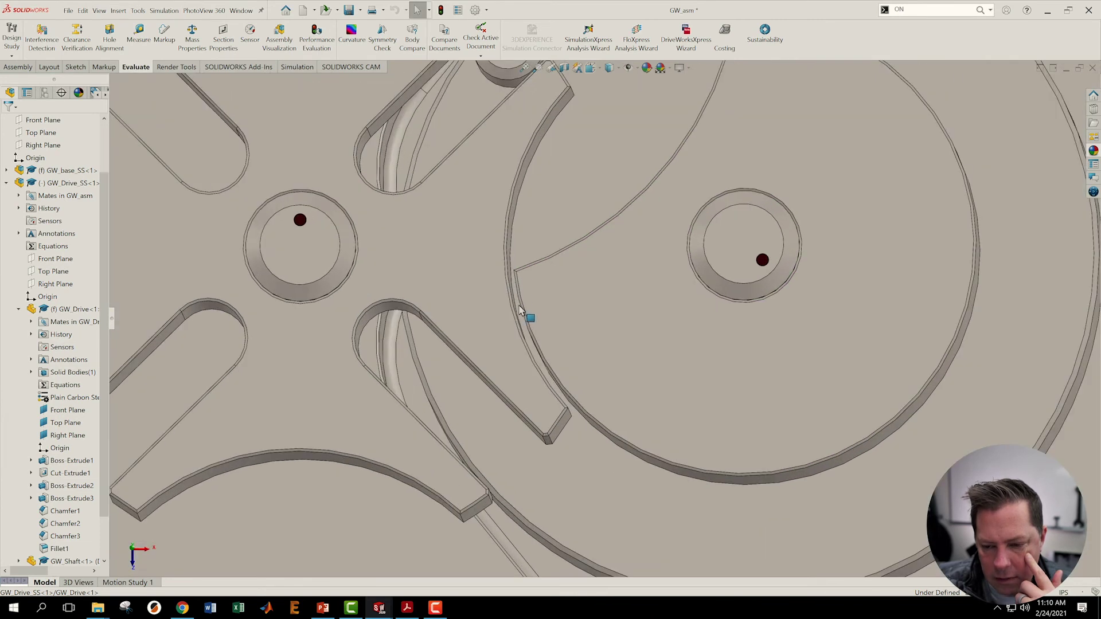
scroll(602, 314, up, 4)
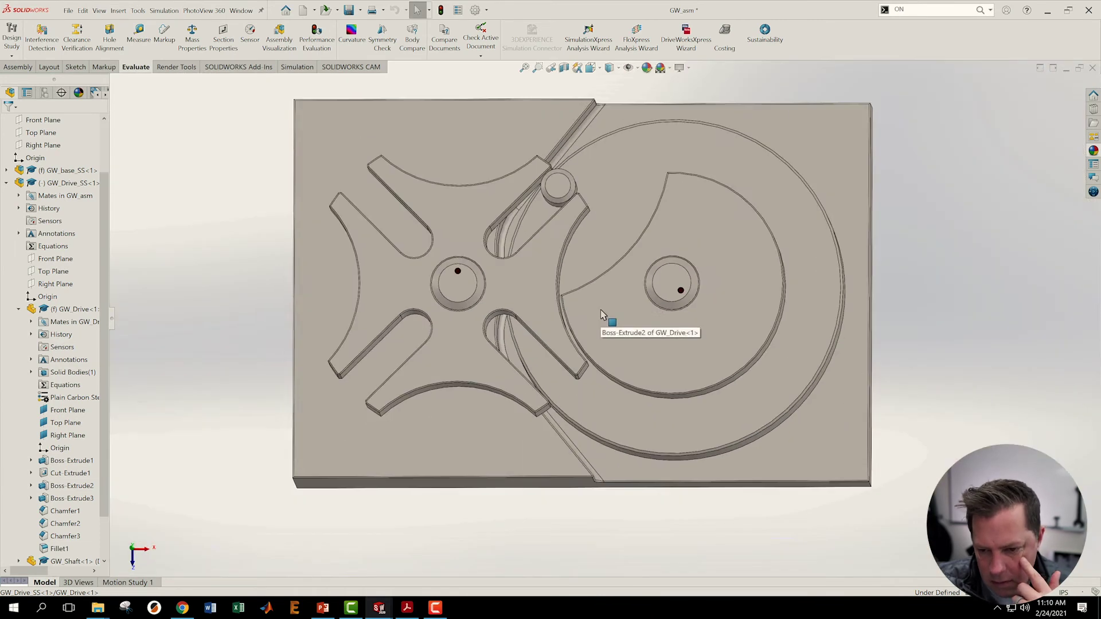
scroll(602, 314, down, 3)
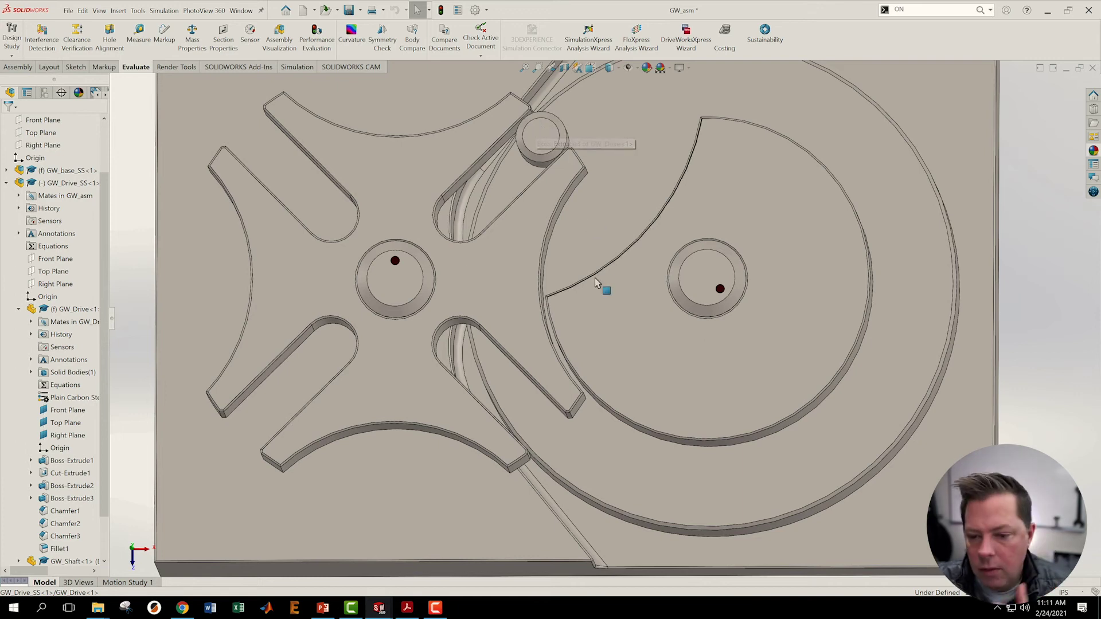
key(f)
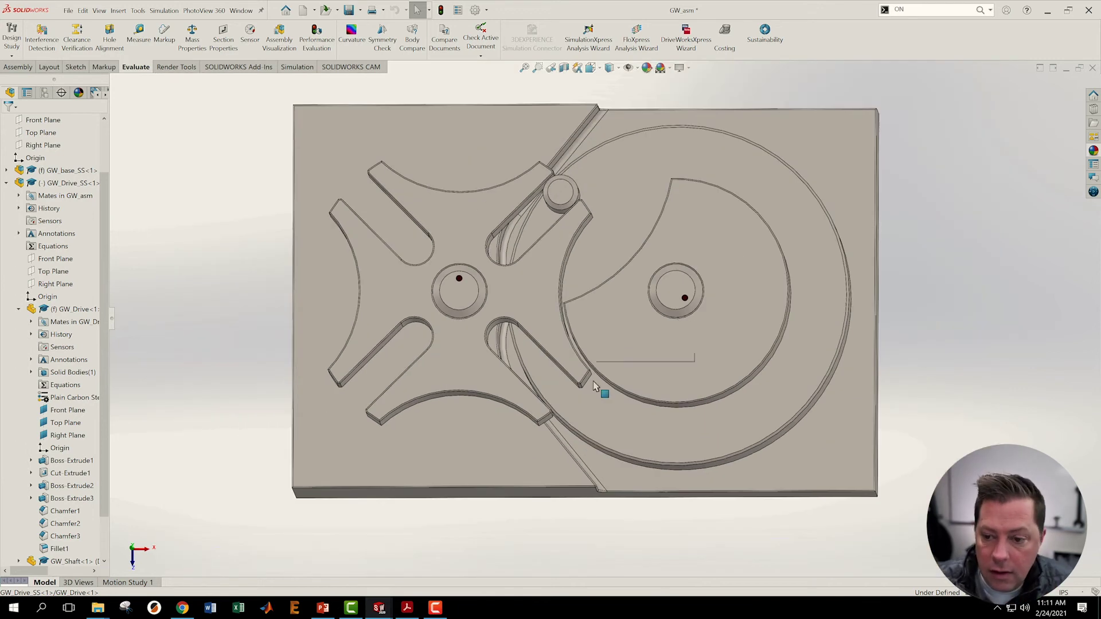
click(599, 69)
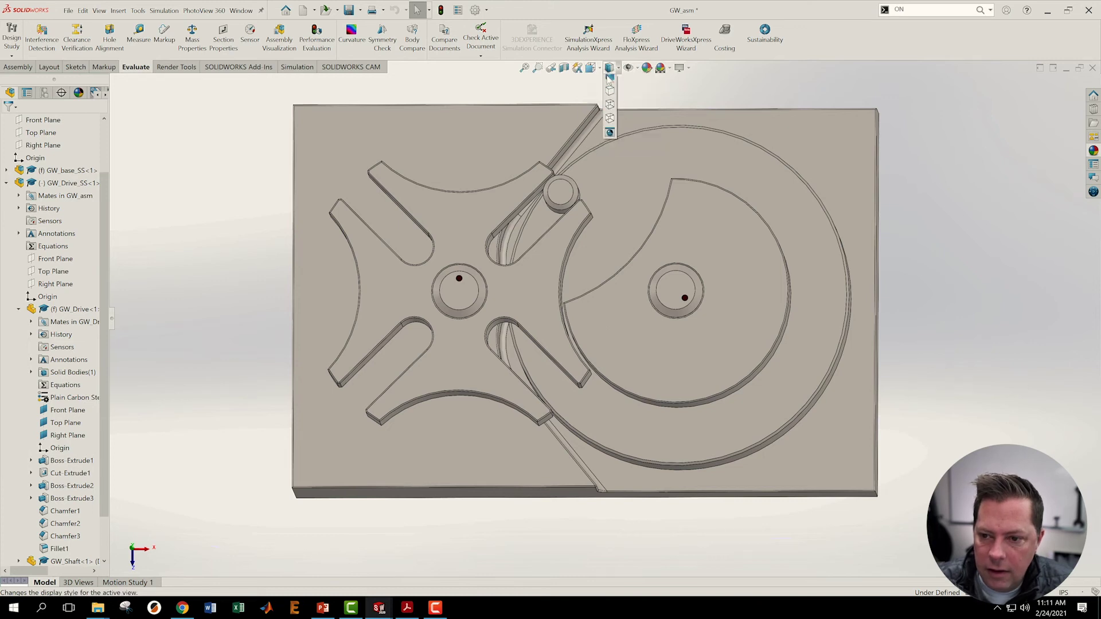
click(605, 95)
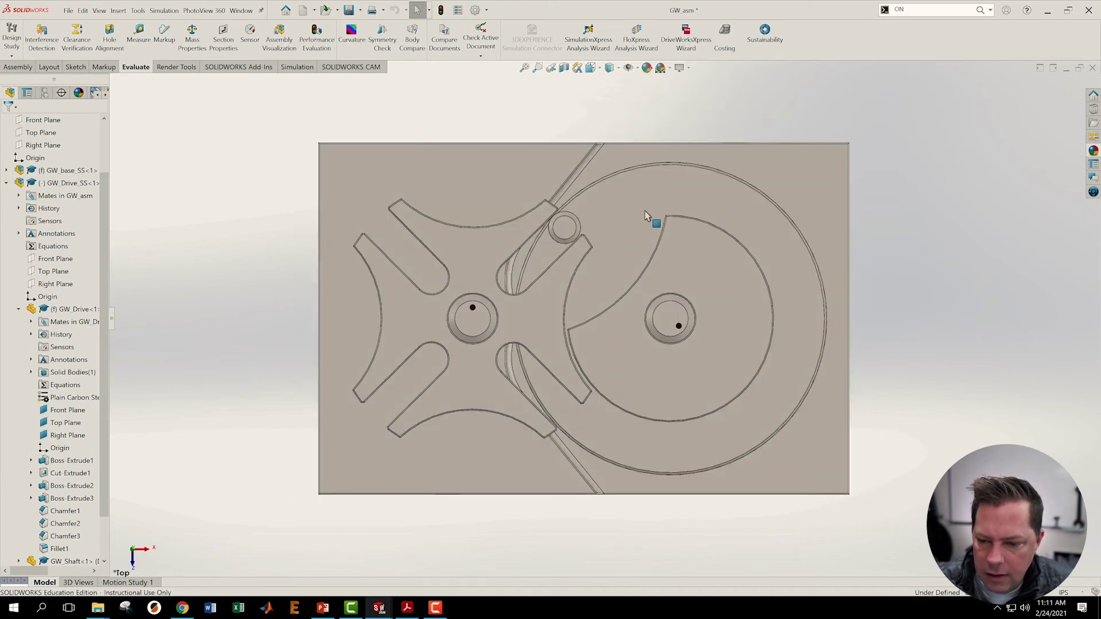
scroll(592, 518, down, 1)
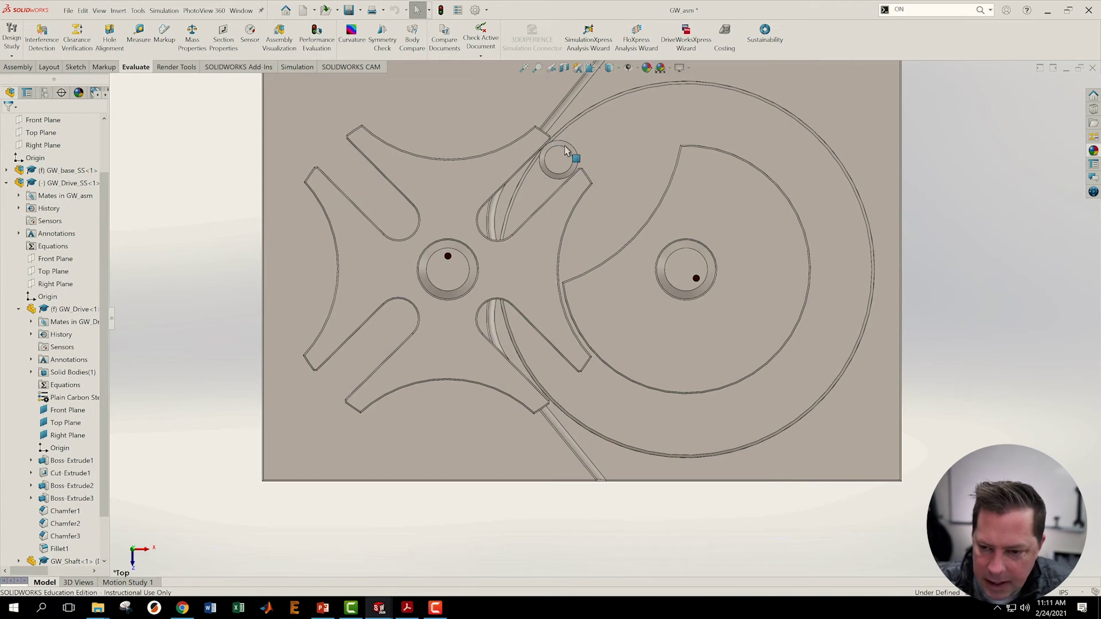
- Recalculate Motion Study 1 and view the assembly from the Top
click(127, 582)
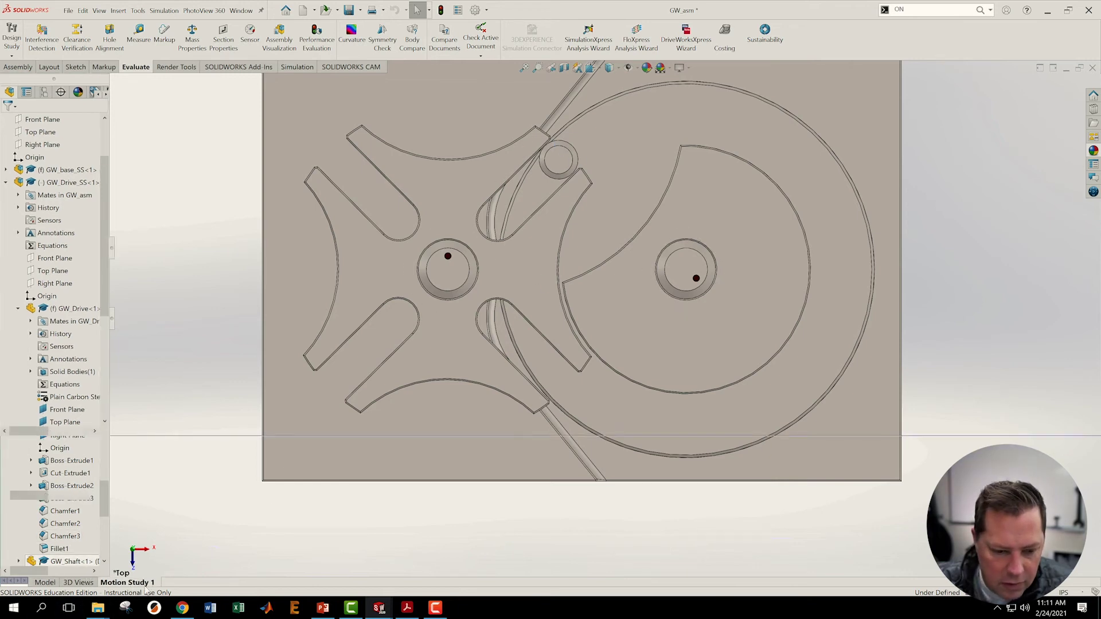
click(63, 443)
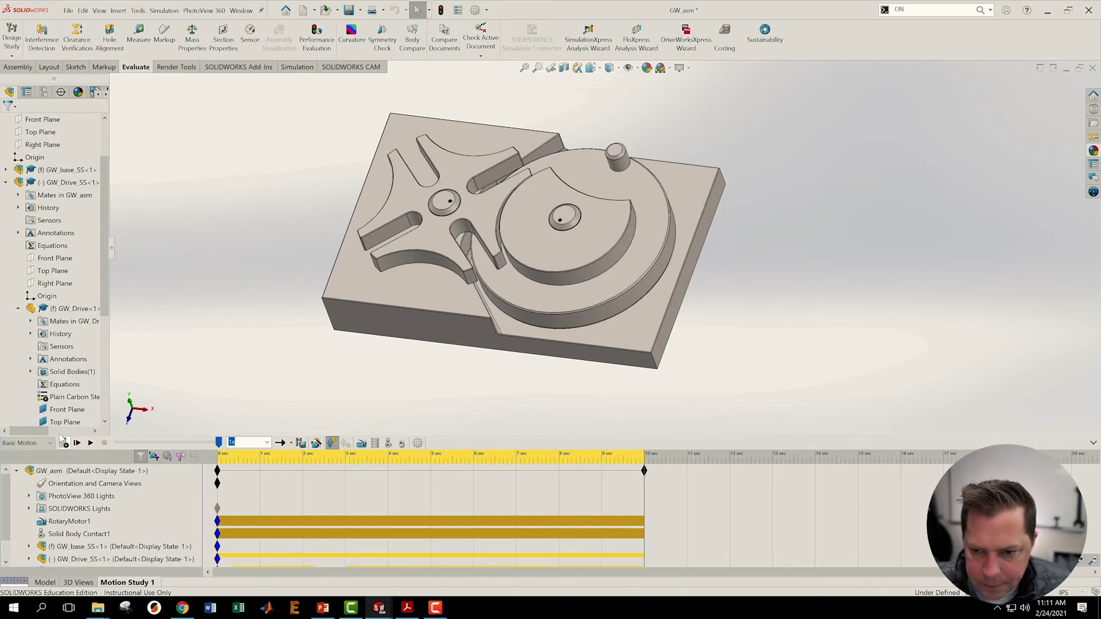
click(590, 68)
click(604, 94)
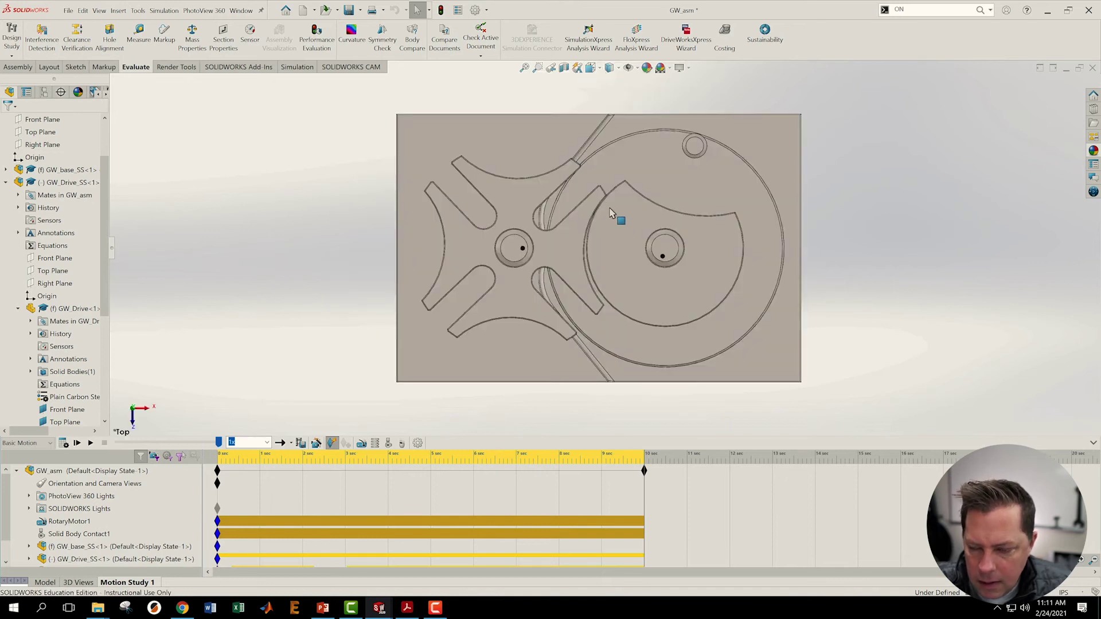
scroll(610, 212, down, 10)
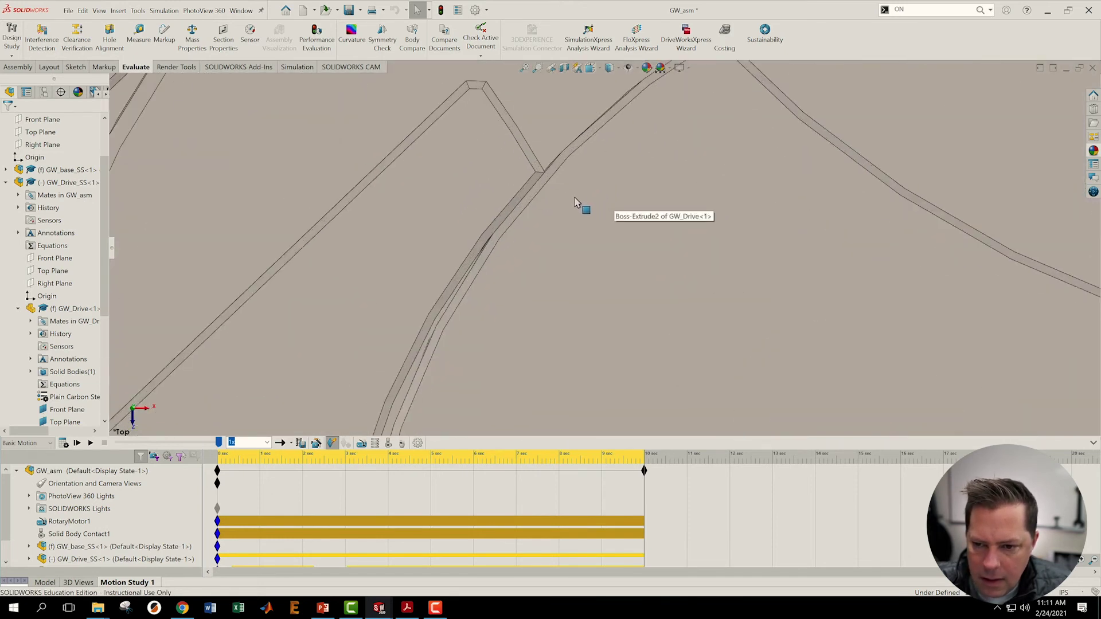
scroll(573, 202, down, 5)
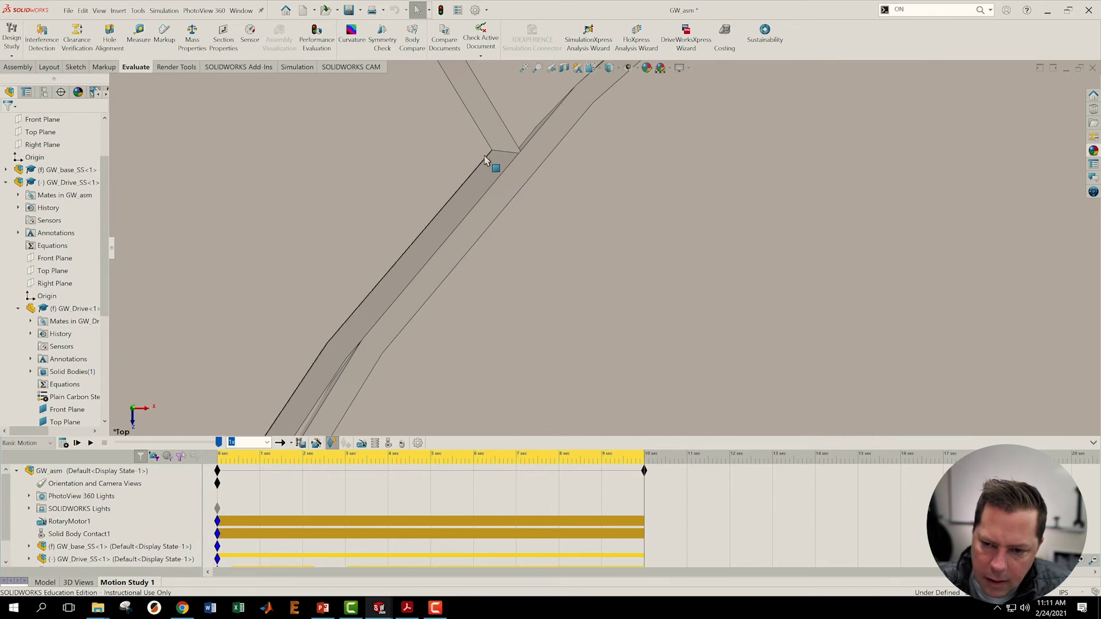
- Rotate GW_Wheel slightly by hand to test its clearance against the drive
click(485, 159)
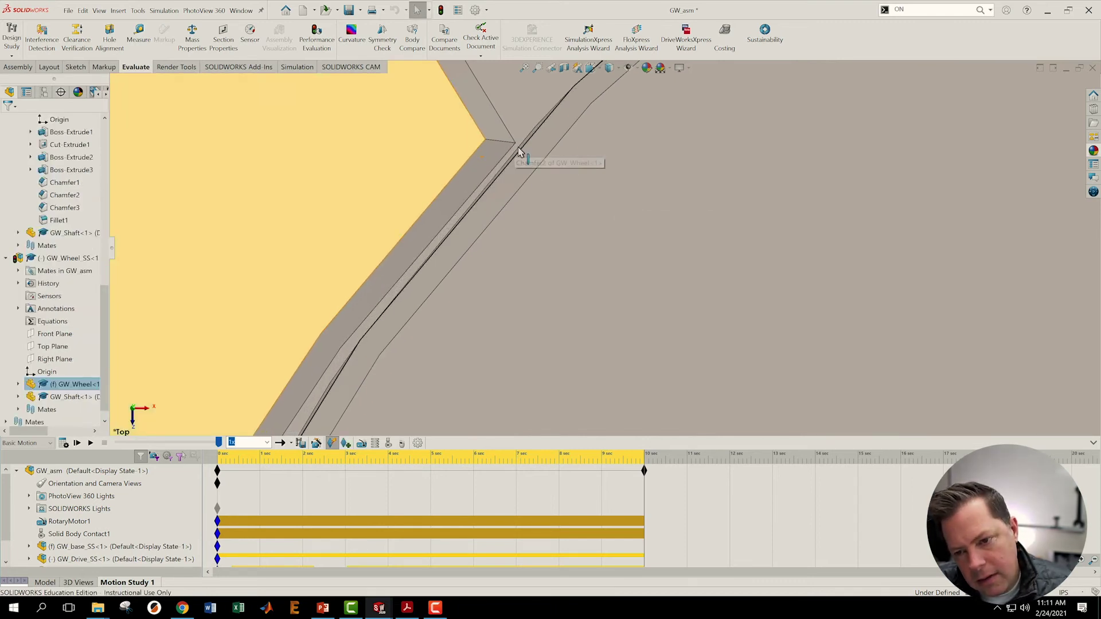
scroll(535, 246, up, 2)
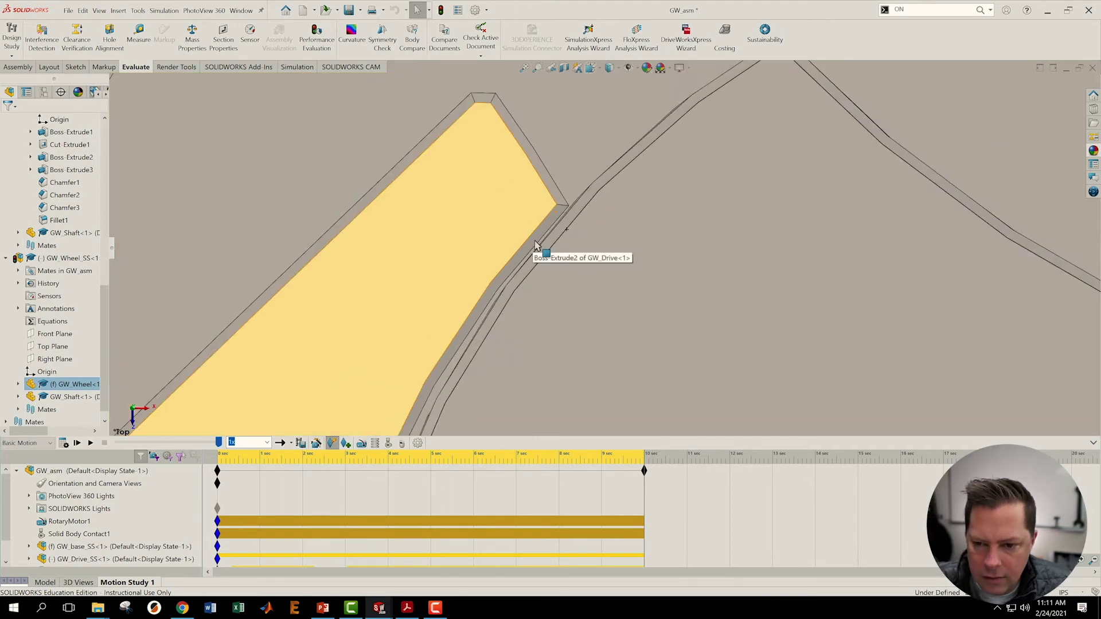
scroll(719, 295, up, 3)
scroll(692, 289, up, 4)
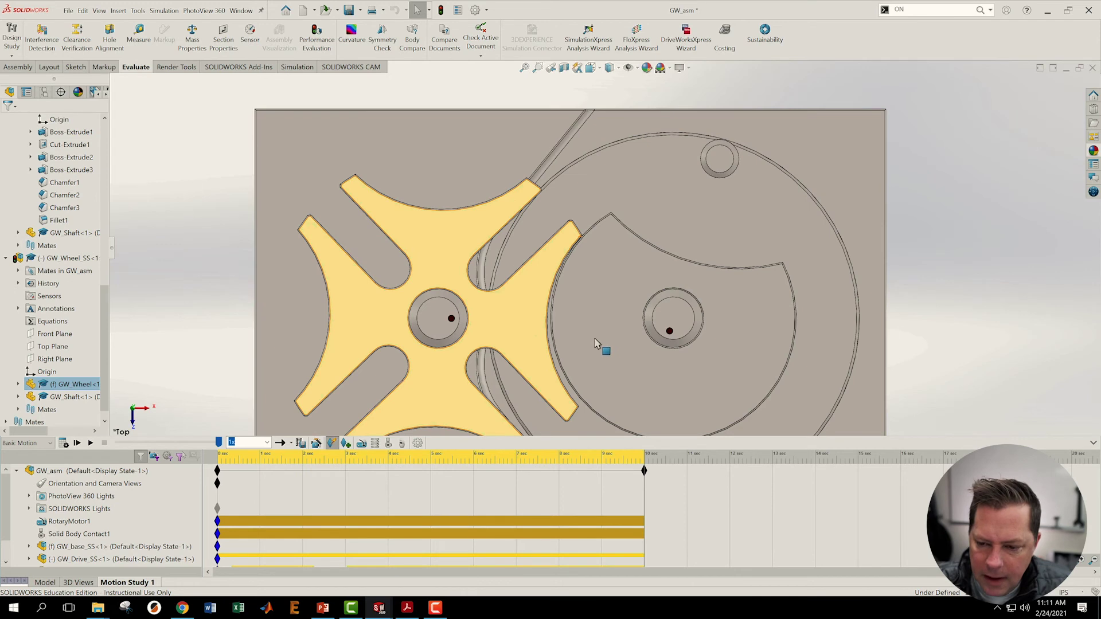
drag(552, 386, 547, 383)
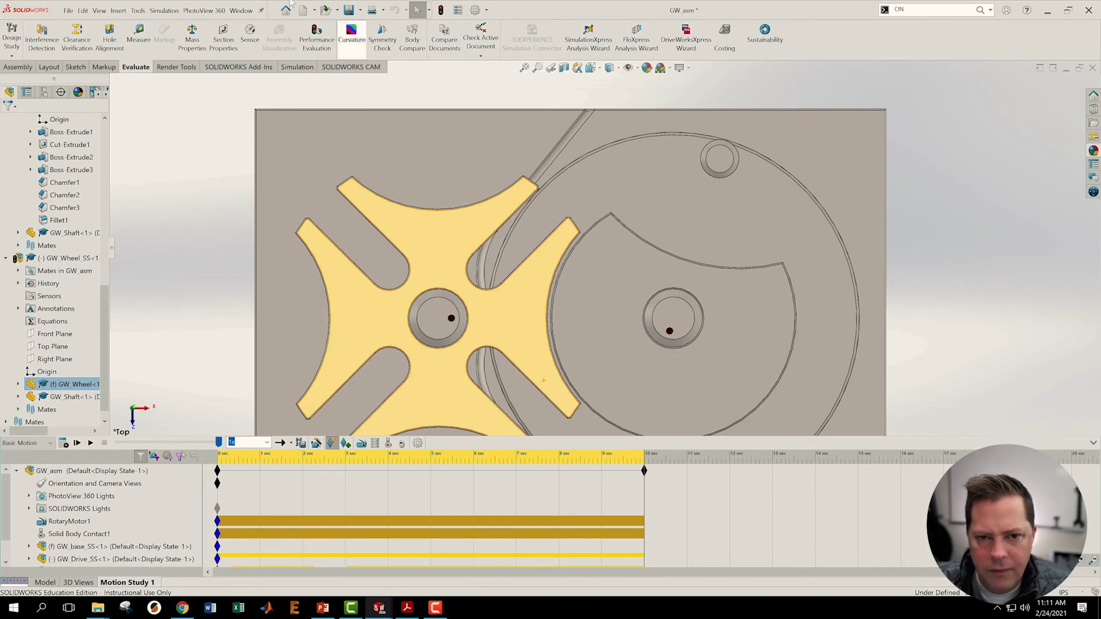
click(241, 10)
- In GW_Drive, edit the crescent boss dimension D1 (1.85 in) and rebuild the part
click(281, 195)
double_click(415, 185)
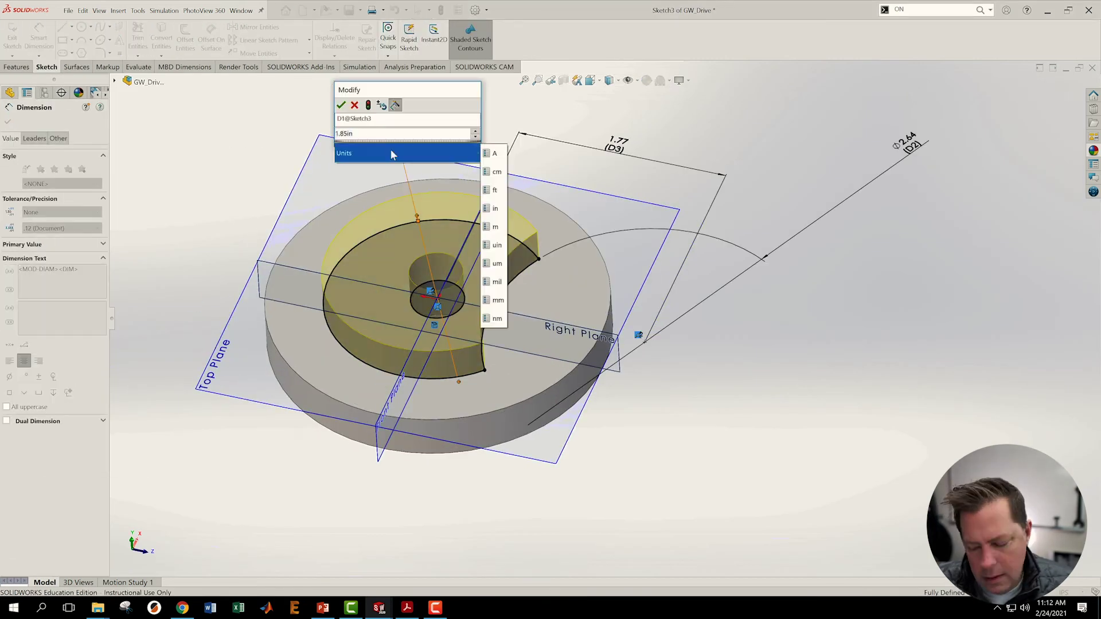
key(Return)
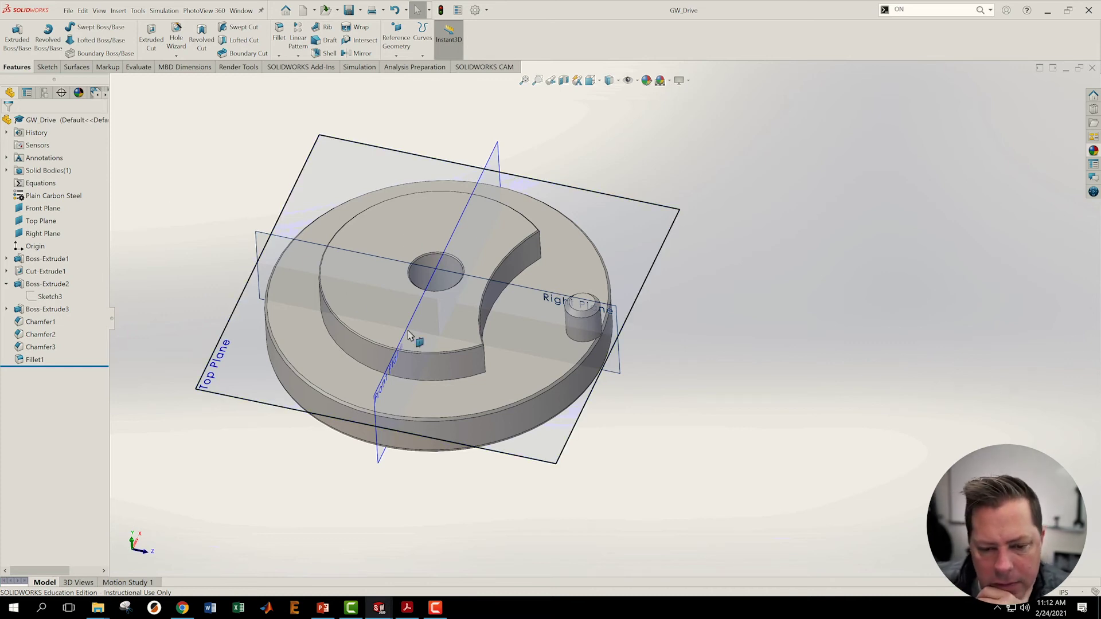
middle_drag(667, 398, 671, 393)
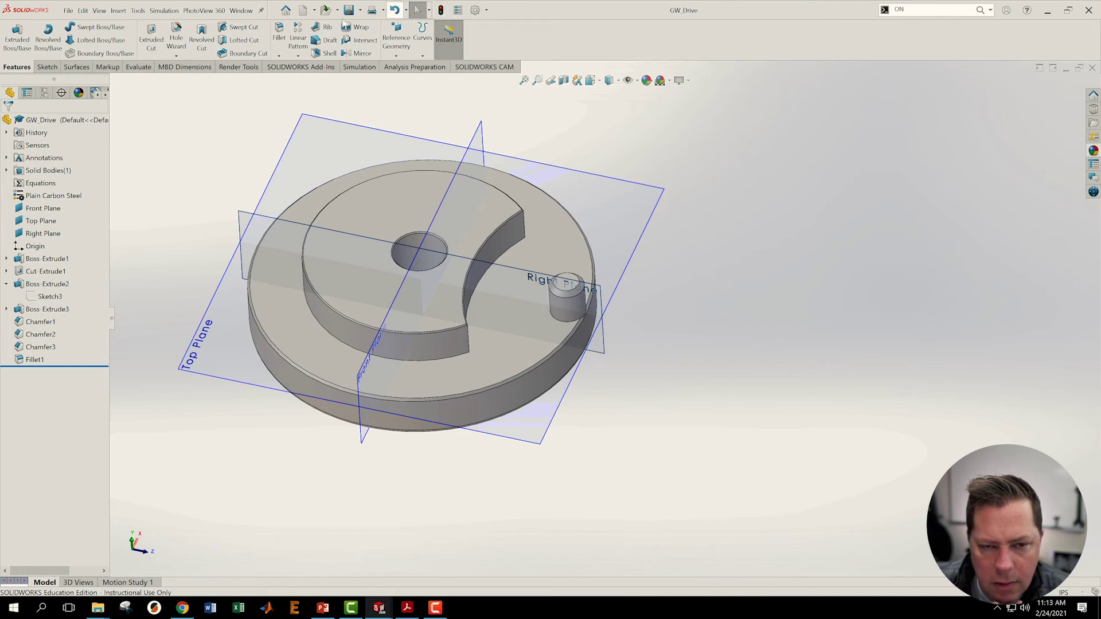
click(241, 10)
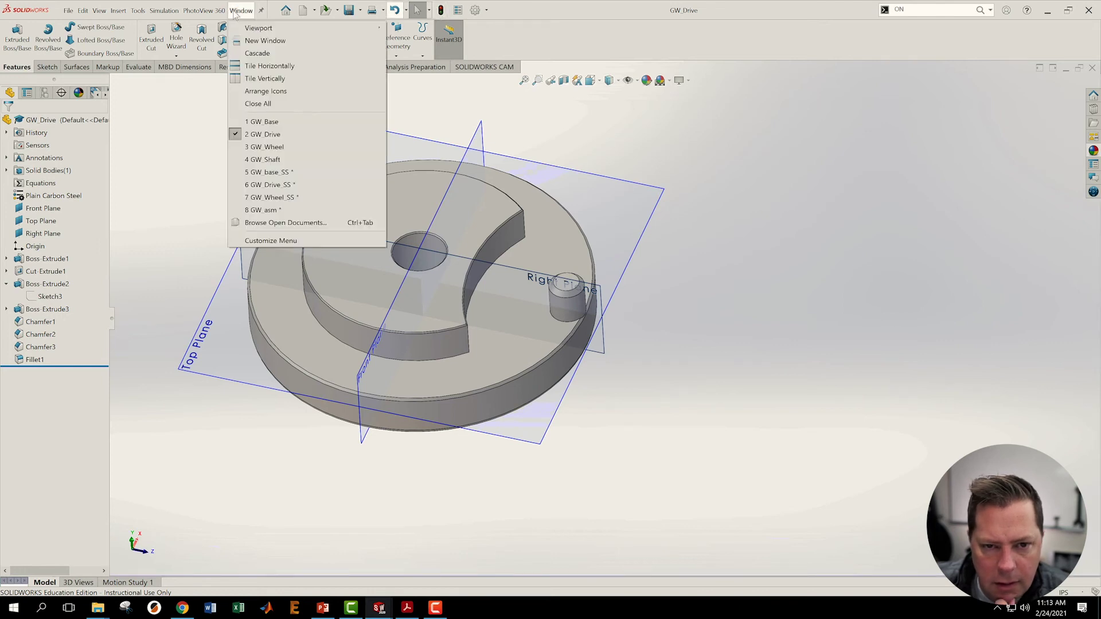
- Back in GW_asm, fit and inspect the updated drive from the Top, then show Motion Study 1
click(275, 210)
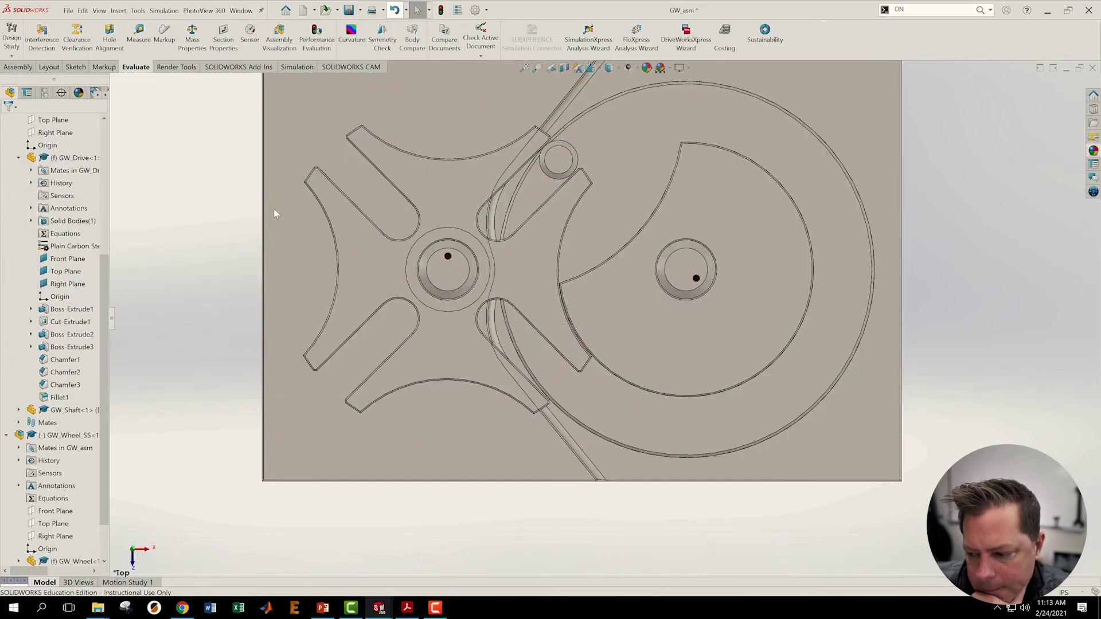
key(f)
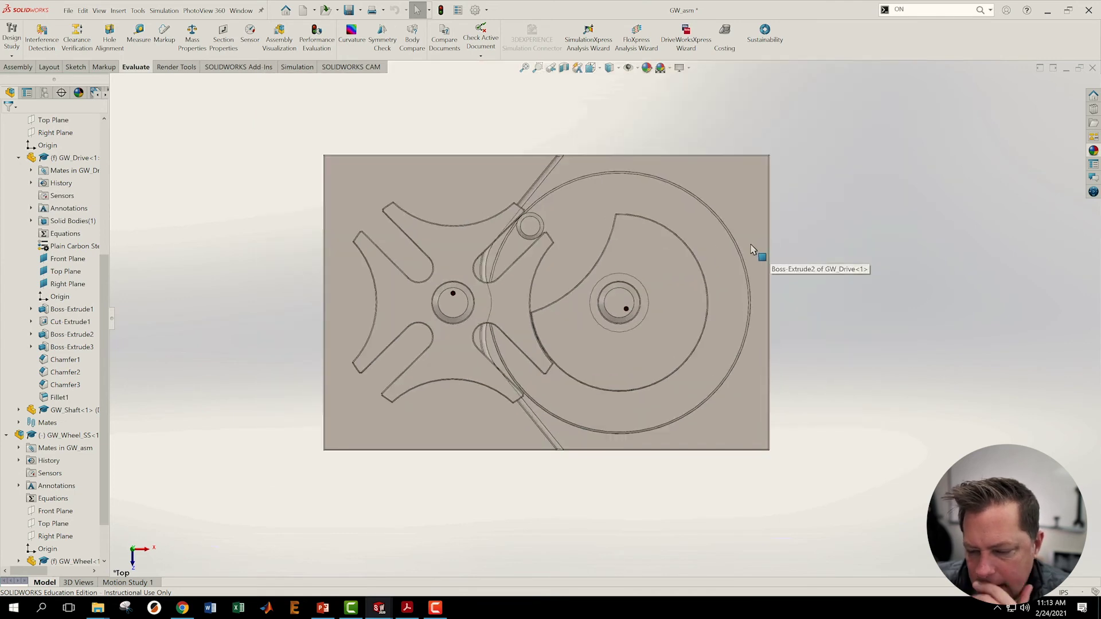
scroll(609, 257, down, 2)
scroll(577, 268, up, 2)
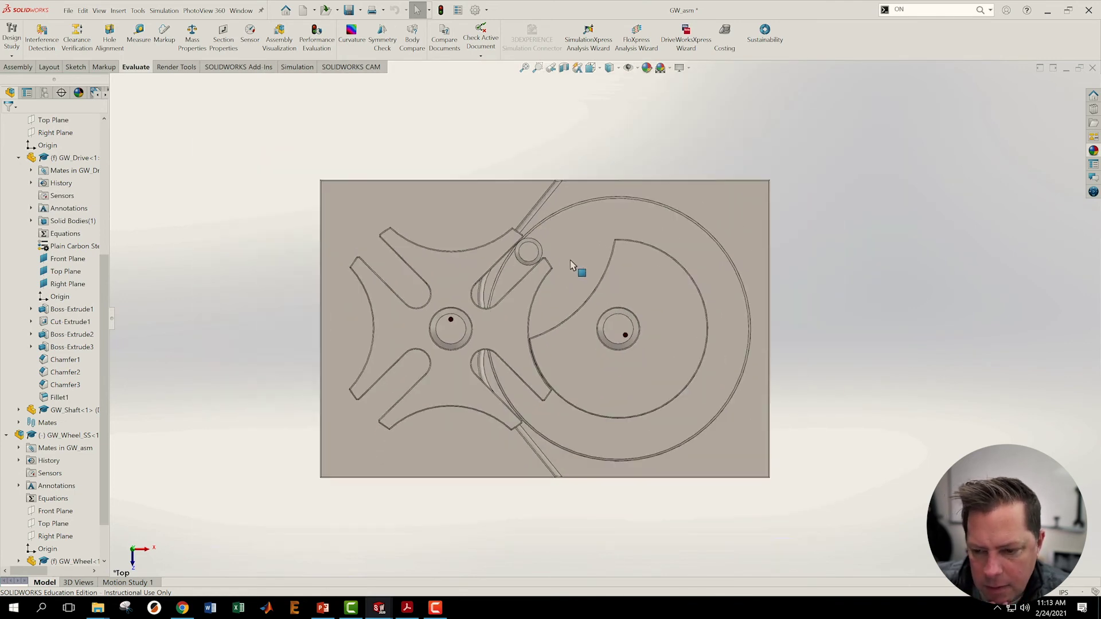
scroll(563, 268, down, 1)
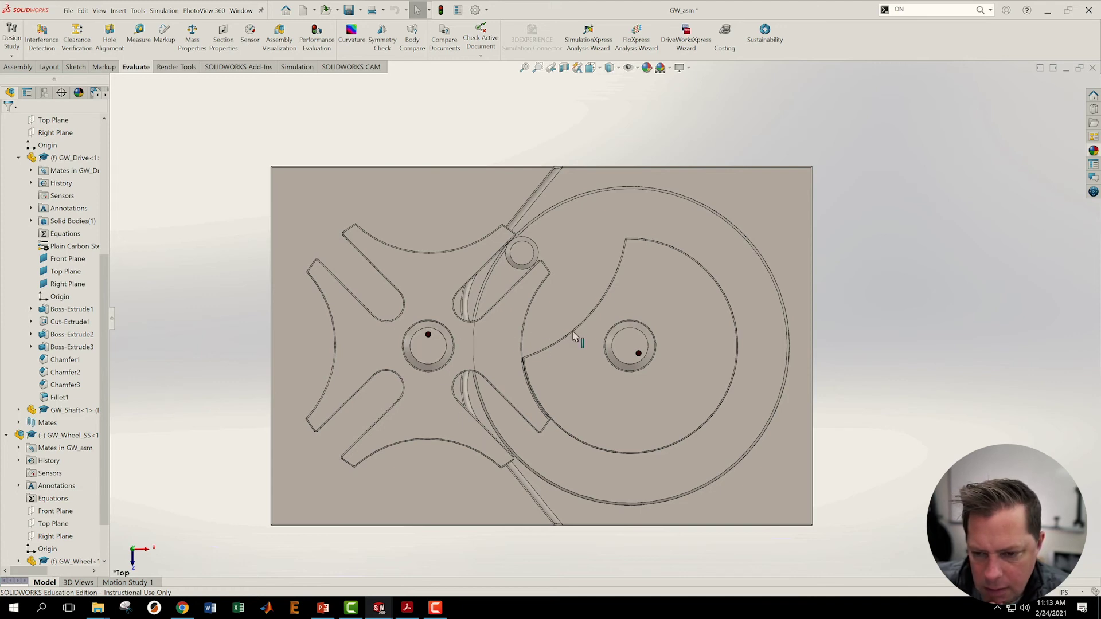
scroll(575, 418, down, 5)
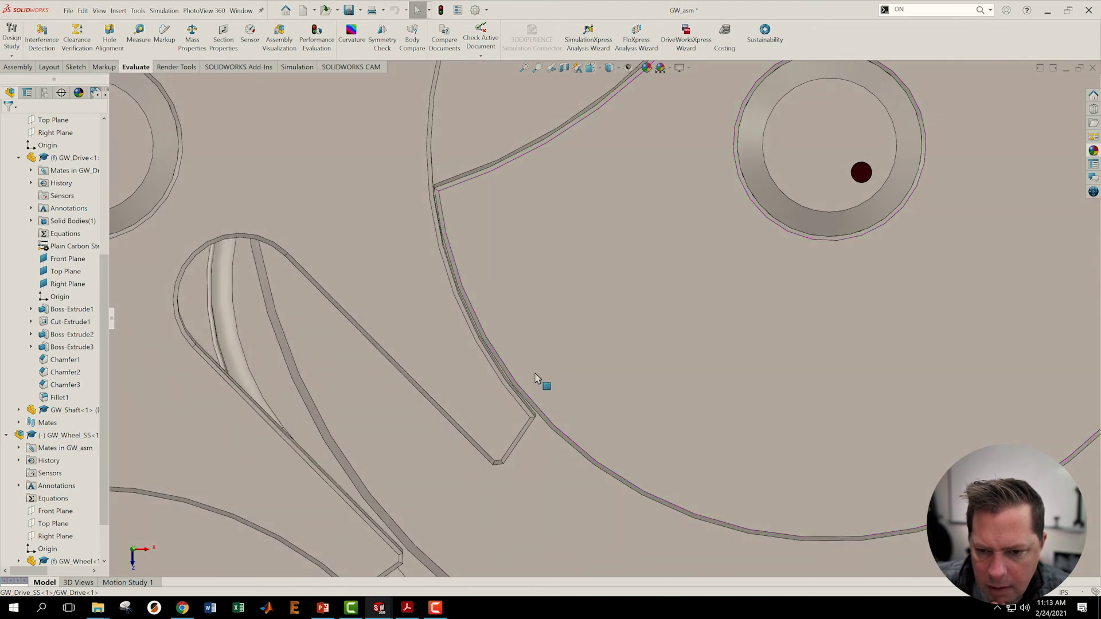
key(f)
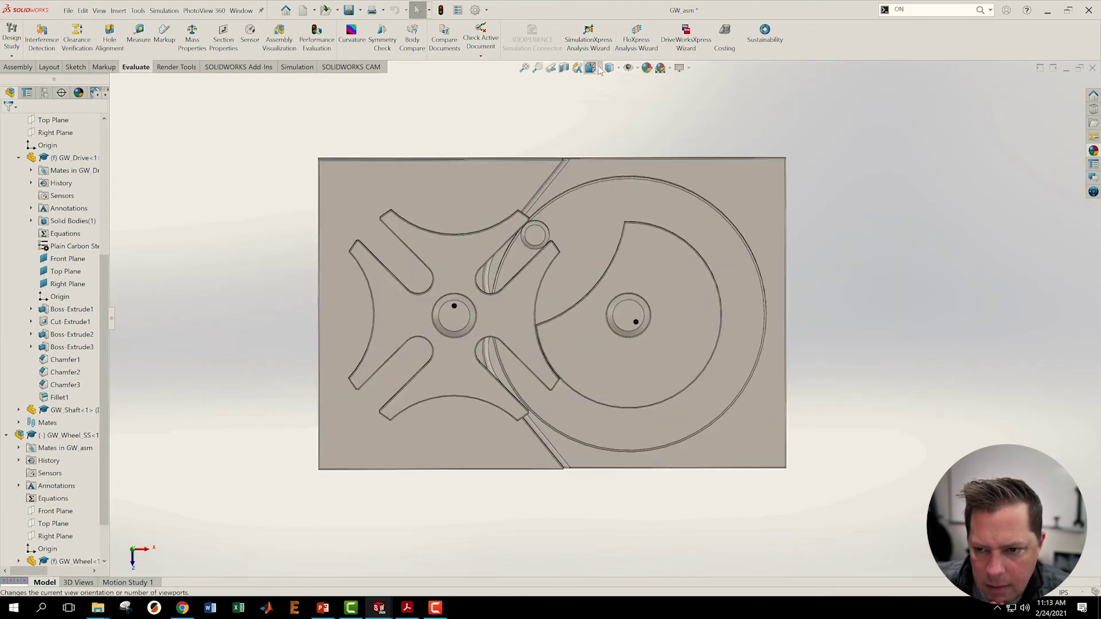
click(600, 69)
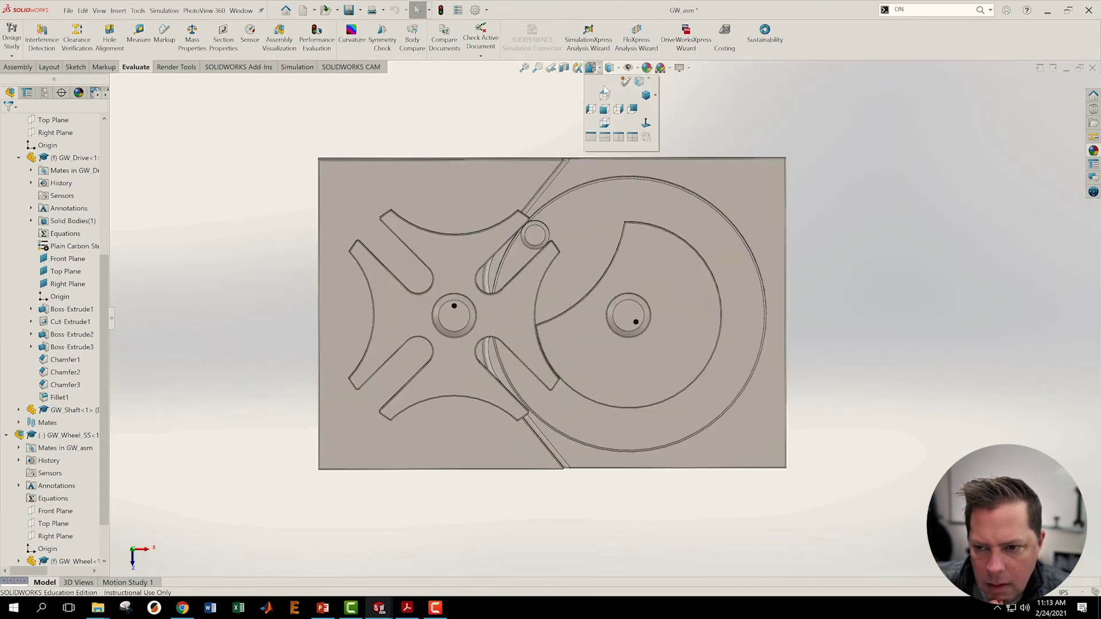
click(601, 102)
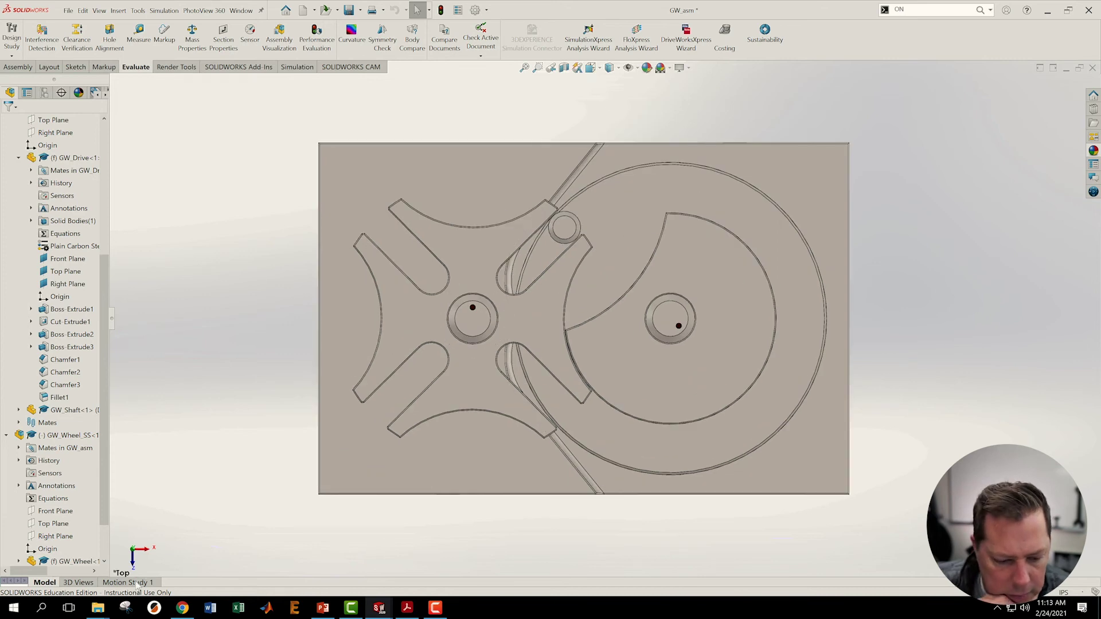
click(136, 582)
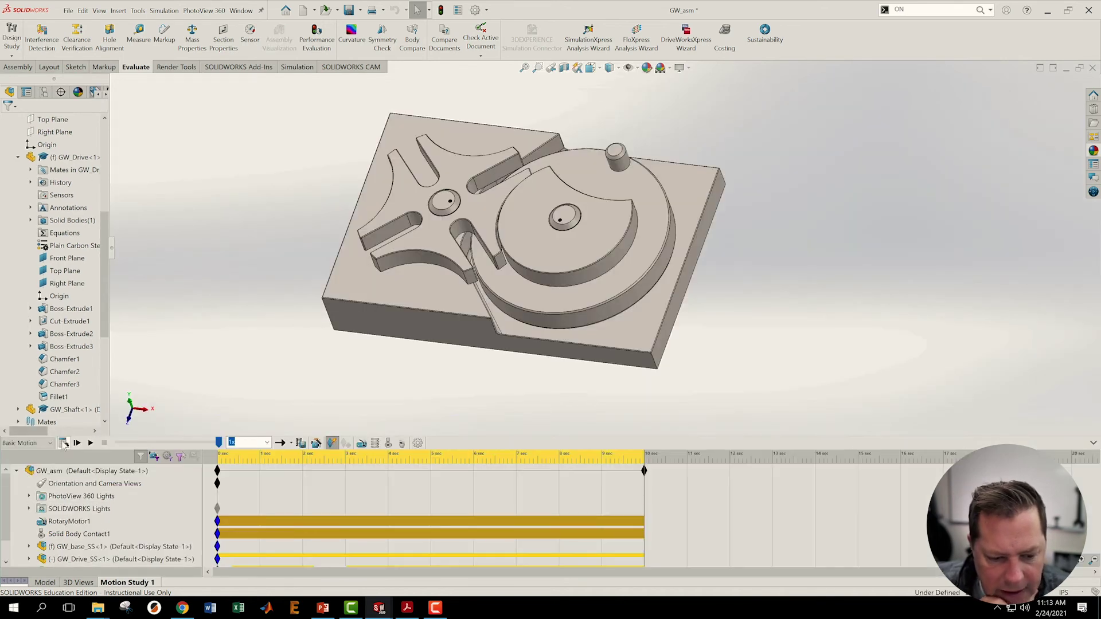
- Recalculate Motion Study 1 and turn the view to face the drive disc
click(64, 444)
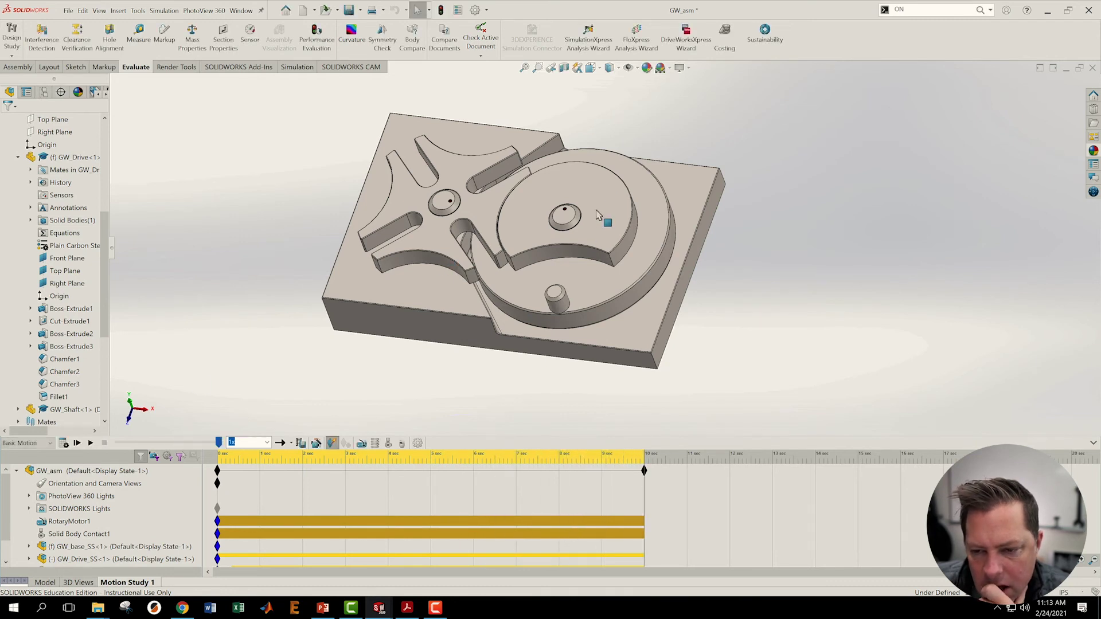
scroll(556, 214, down, 5)
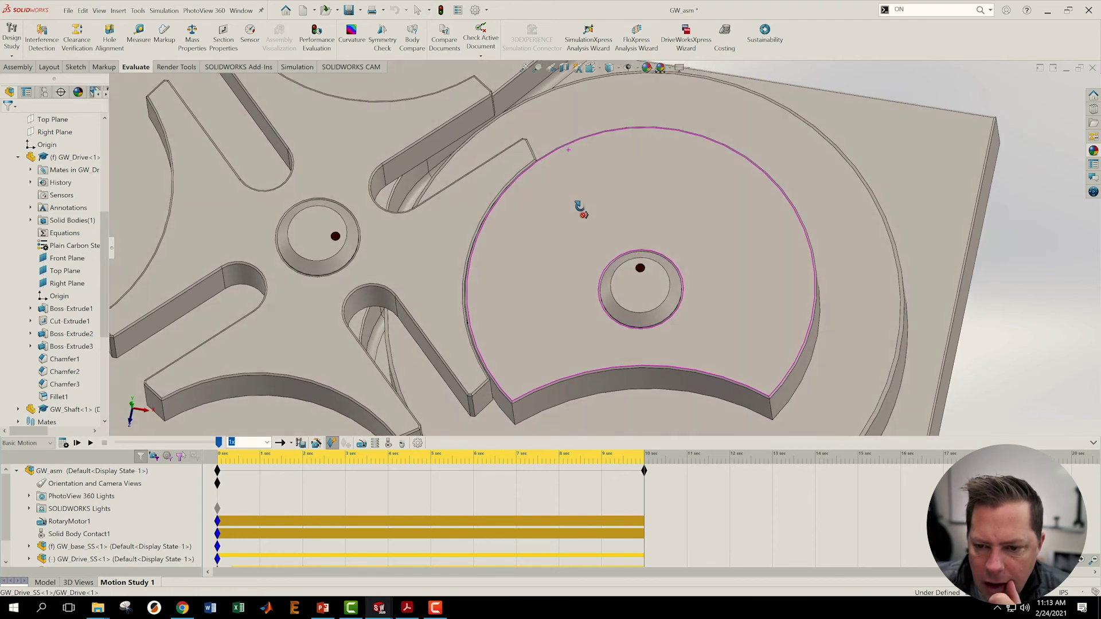
middle_drag(577, 206, 582, 275)
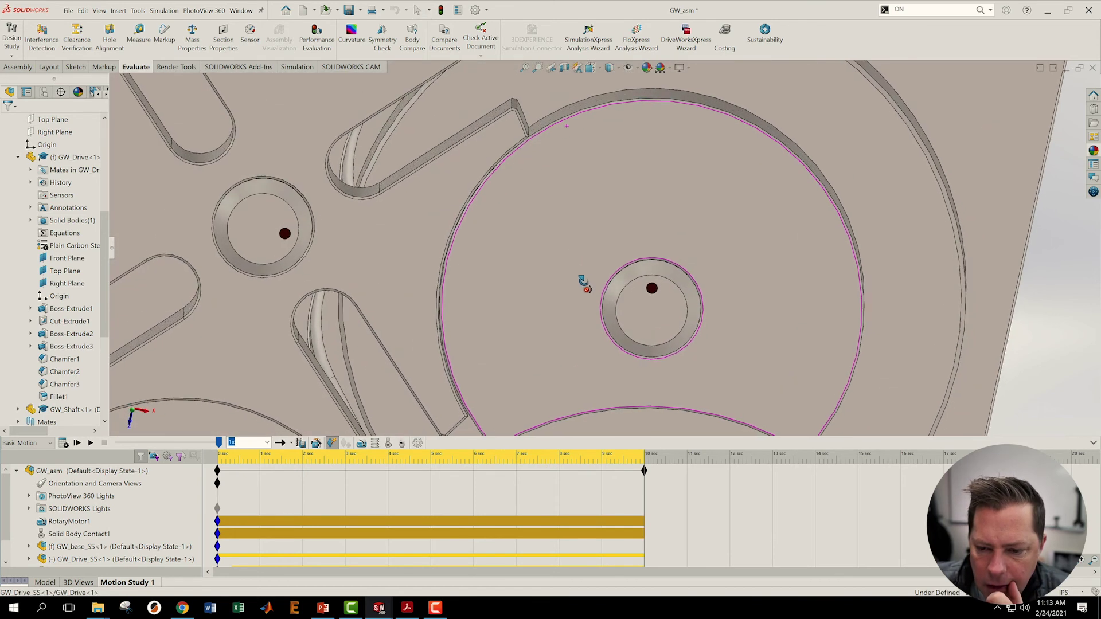
- Orbit and zoom around the drive disc's notch to inspect where its rim meets the wheel
scroll(533, 154, down, 8)
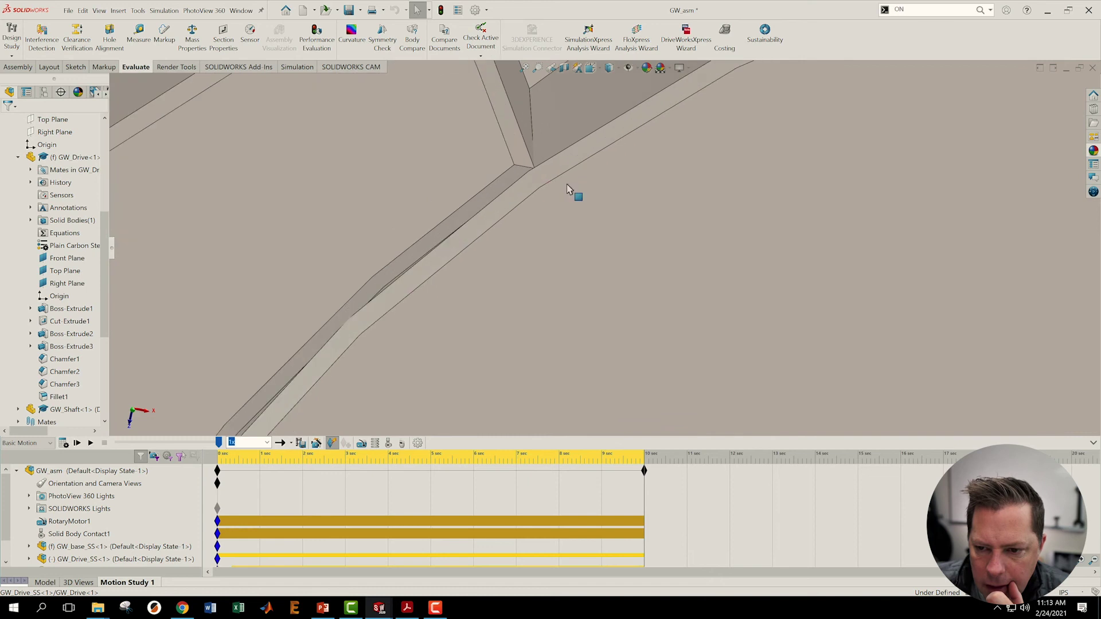
middle_drag(565, 183, 538, 115)
scroll(538, 143, up, 3)
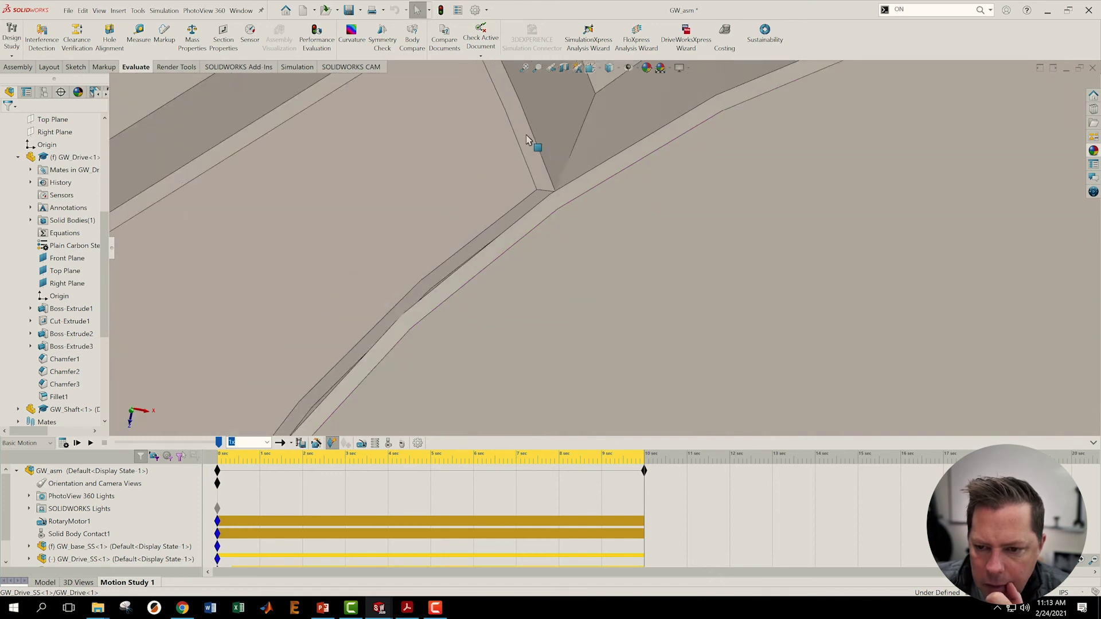
scroll(568, 189, up, 6)
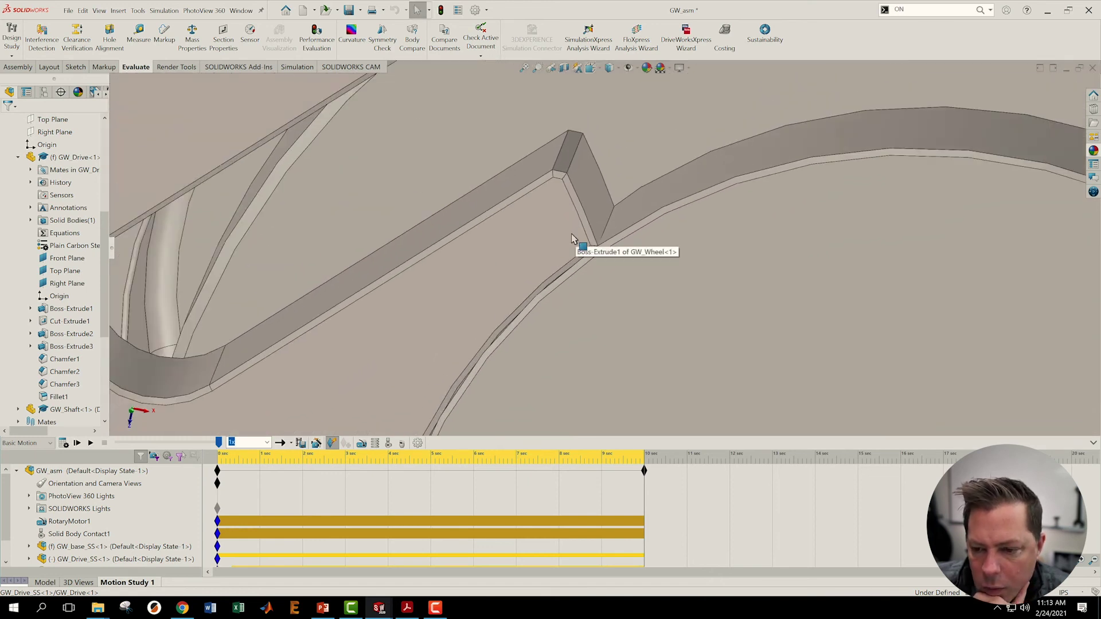
middle_drag(564, 254, 606, 241)
scroll(515, 270, up, 4)
scroll(538, 304, up, 3)
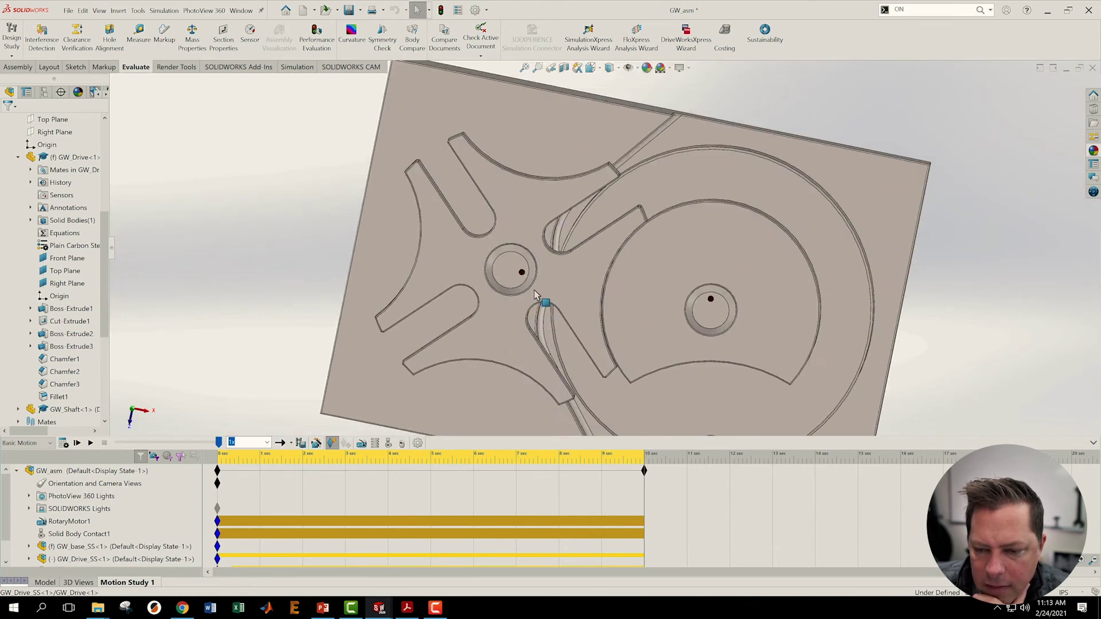
scroll(541, 285, down, 2)
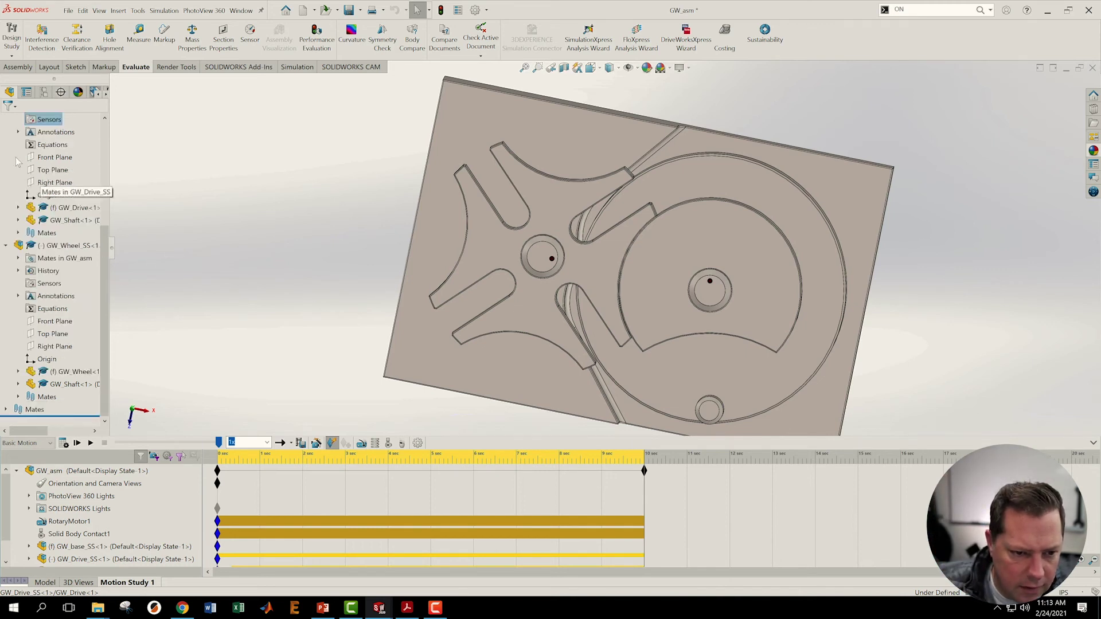
- Collapse GW_Drive and GW_Drive_SS in the tree, and expand GW_Wheel_SS to show its contents and mates
click(18, 158)
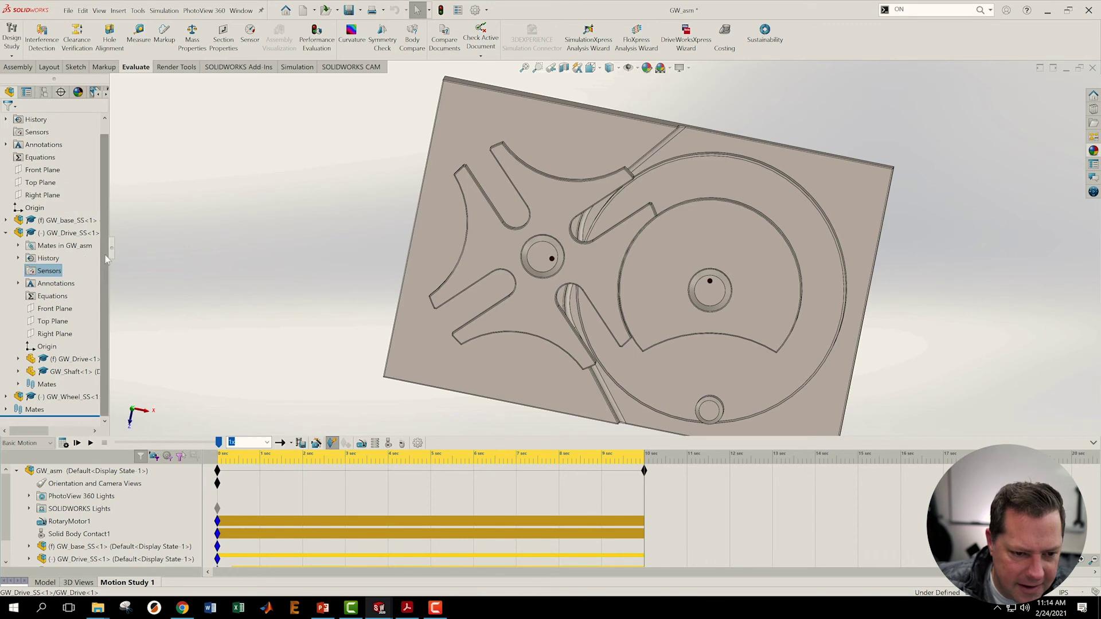
scroll(108, 233, up, 1)
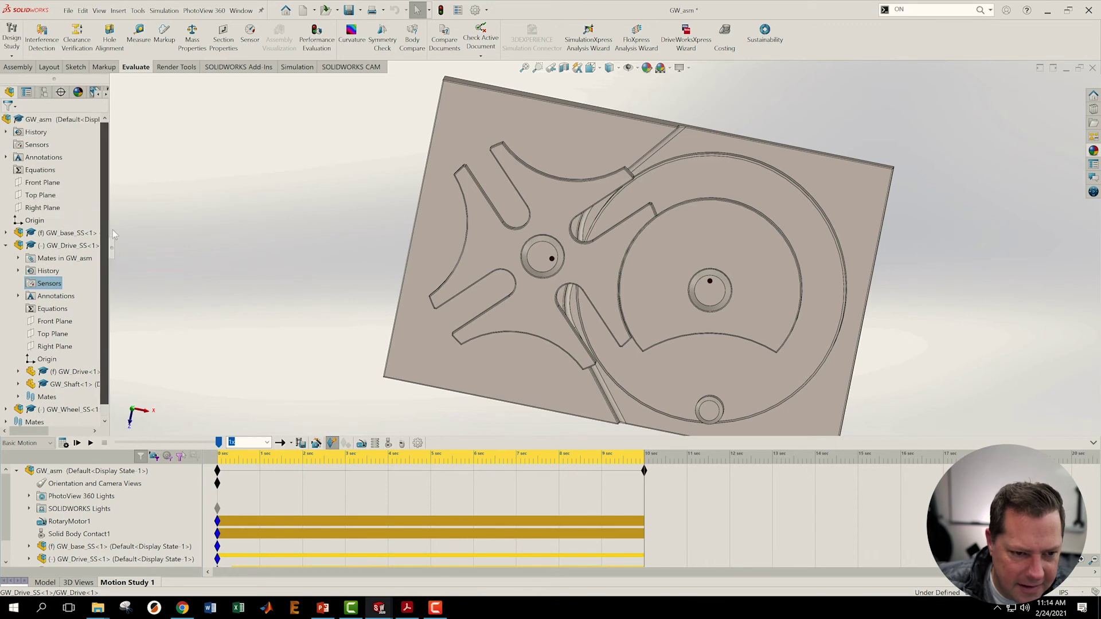
click(6, 245)
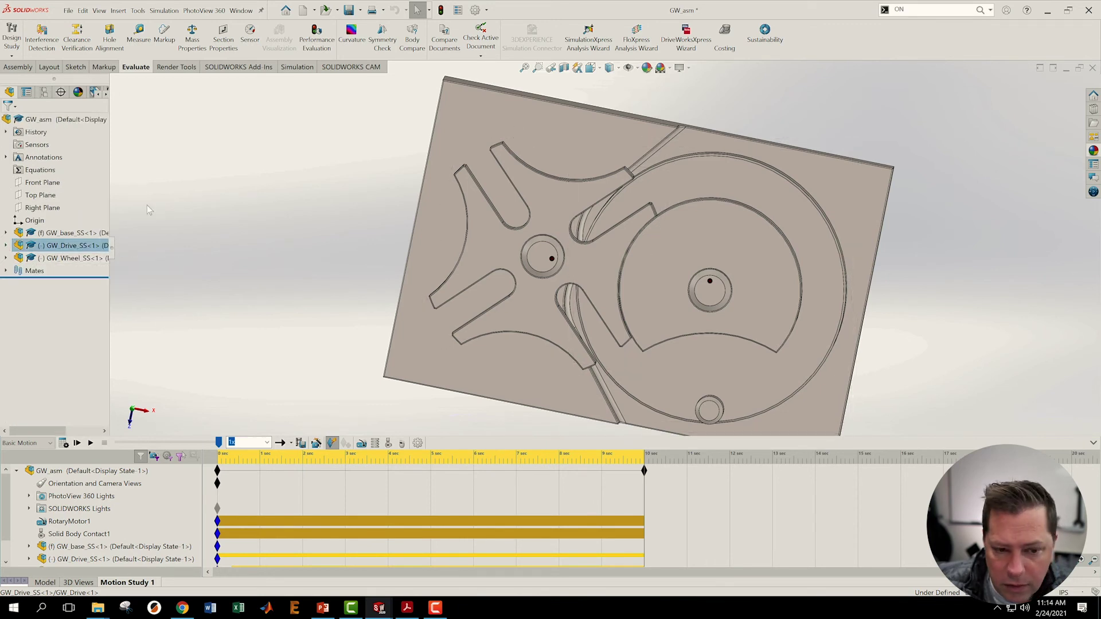
click(6, 259)
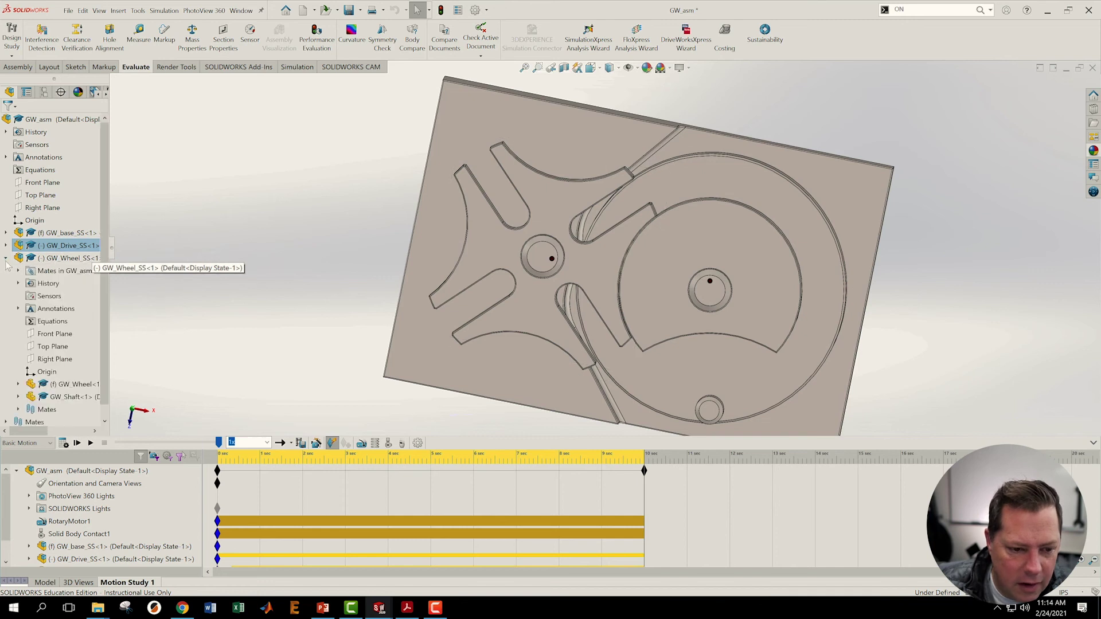
click(18, 271)
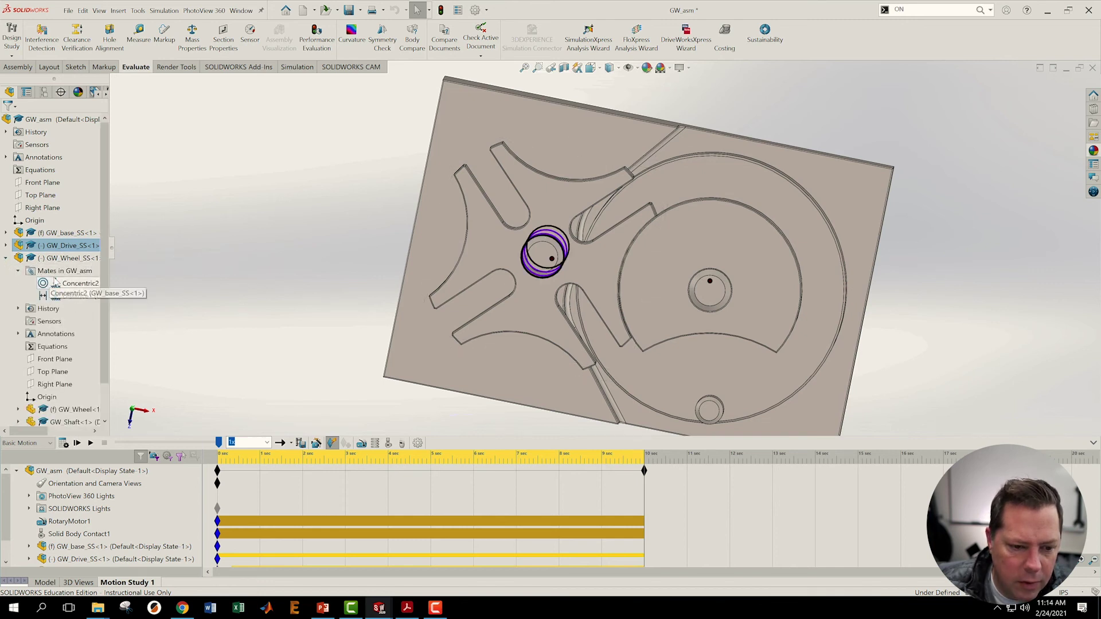
click(17, 271)
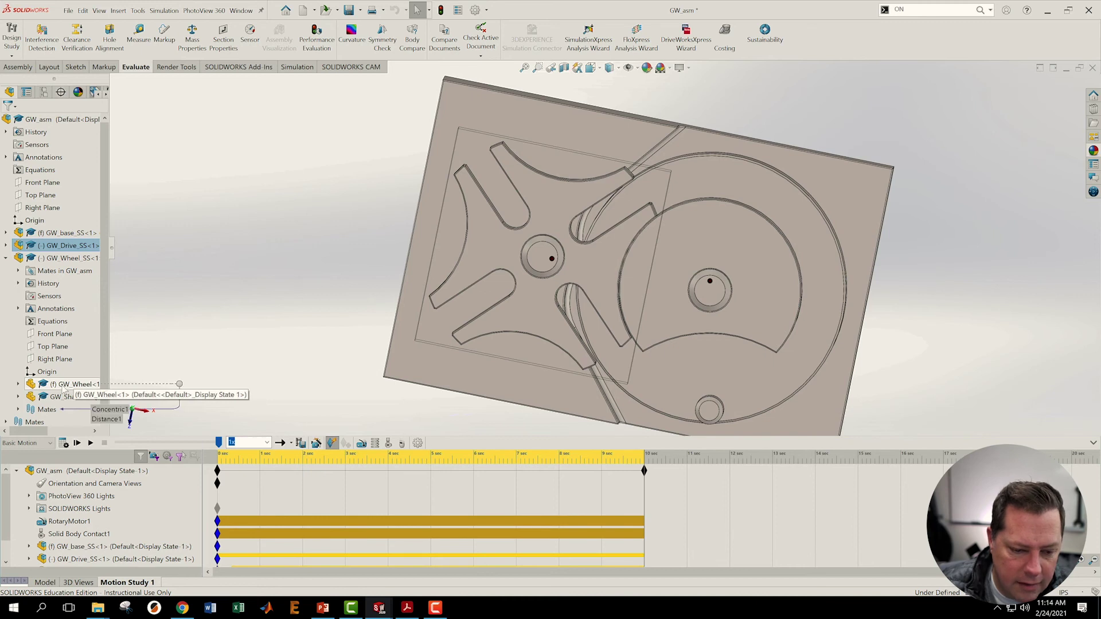
right_click(55, 259)
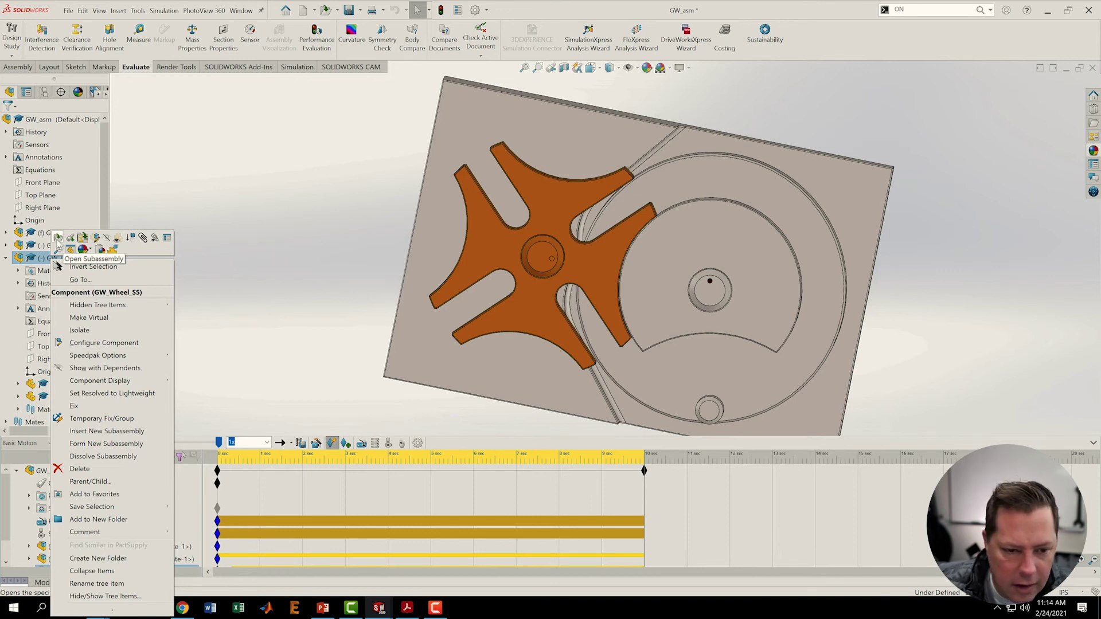
- Open GW_Wheel_SS as its own subassembly, then open the GW_Wheel part from it
click(58, 240)
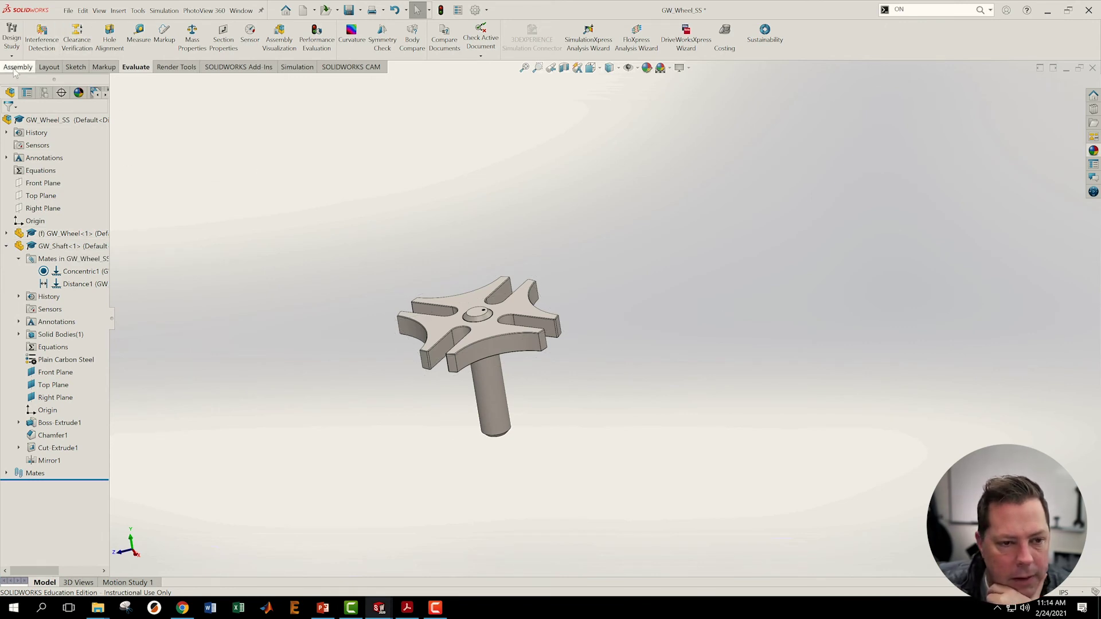
scroll(580, 349, down, 2)
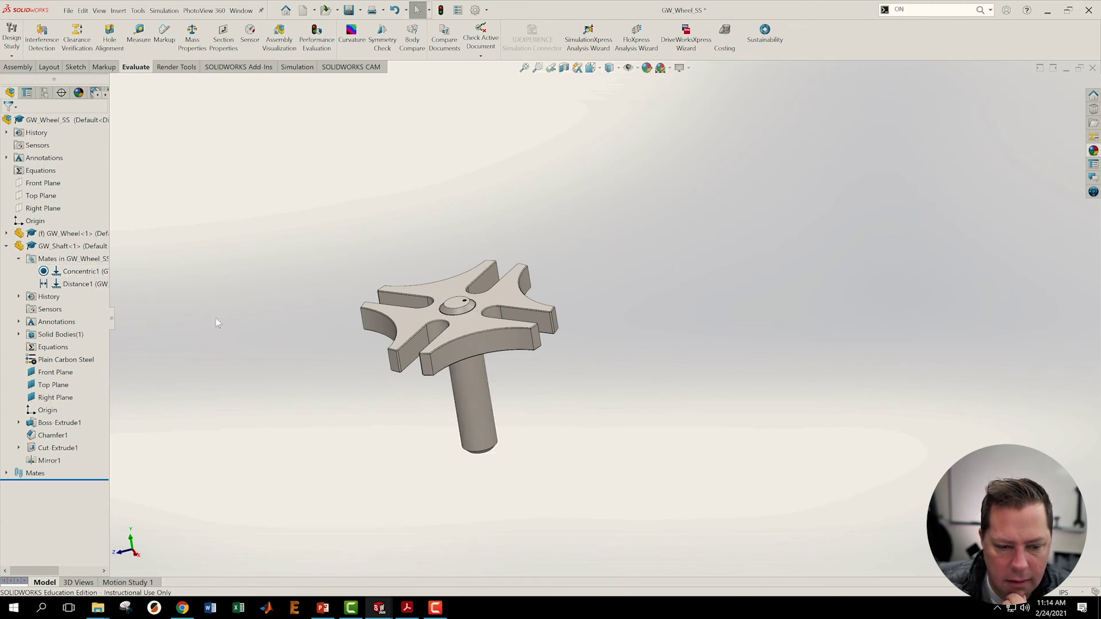
click(19, 259)
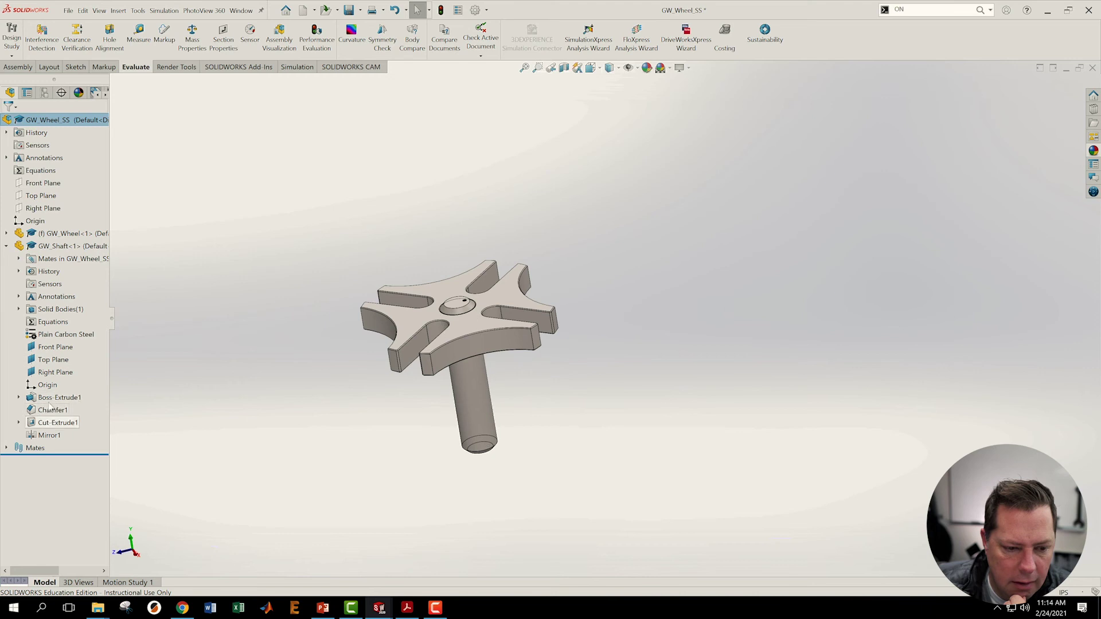
click(6, 234)
right_click(56, 234)
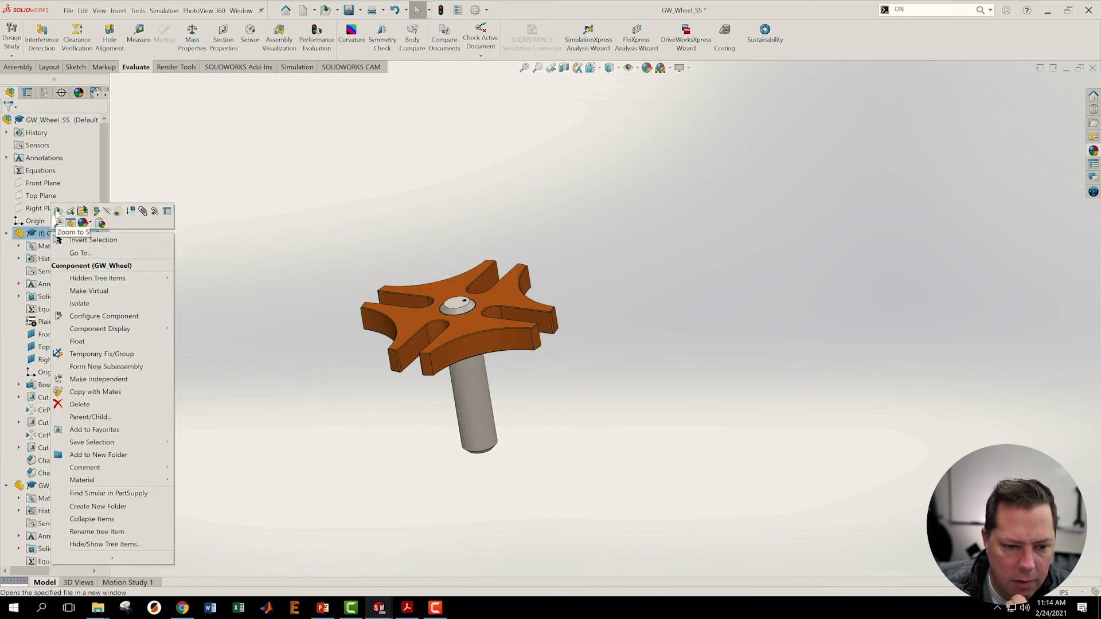
click(57, 212)
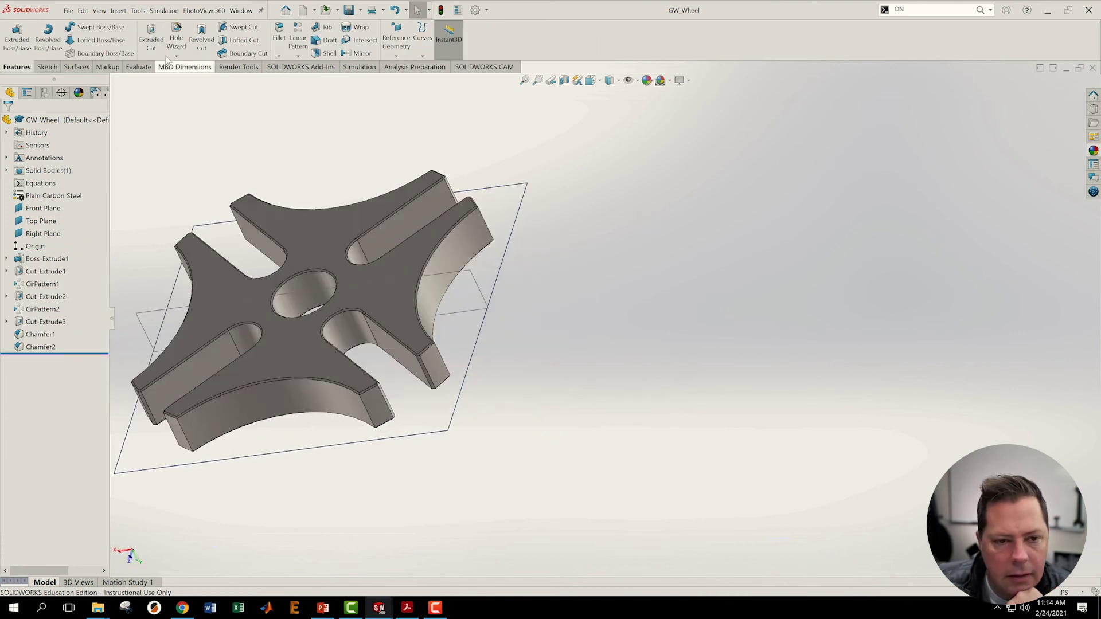
- Start a fillet on the wheel and select the first spoke arm-end corner edges
click(279, 56)
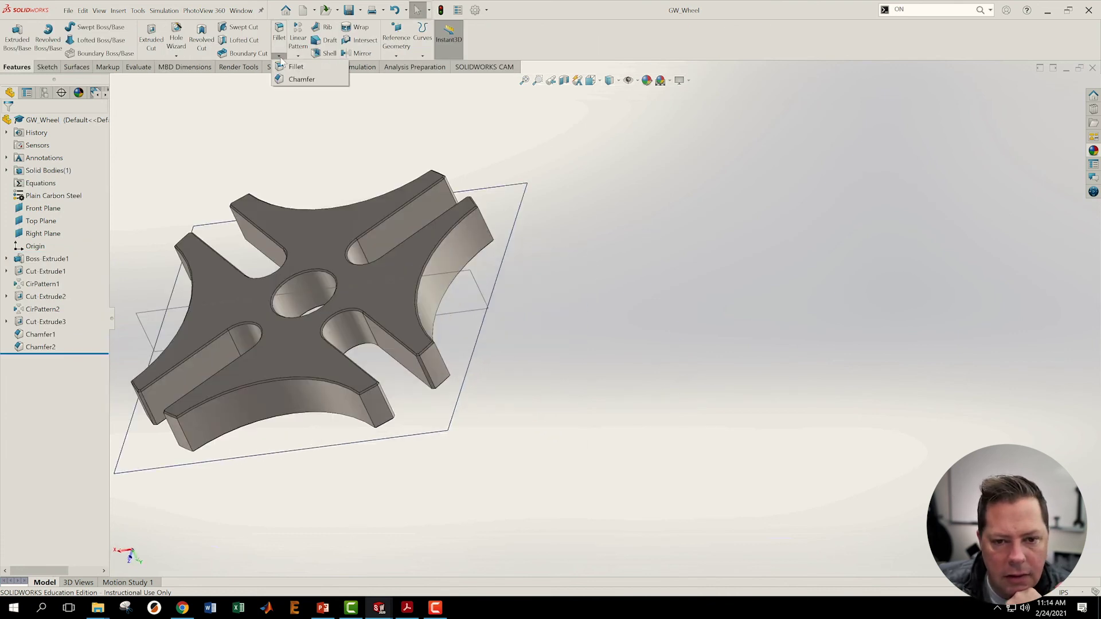
scroll(401, 453, down, 5)
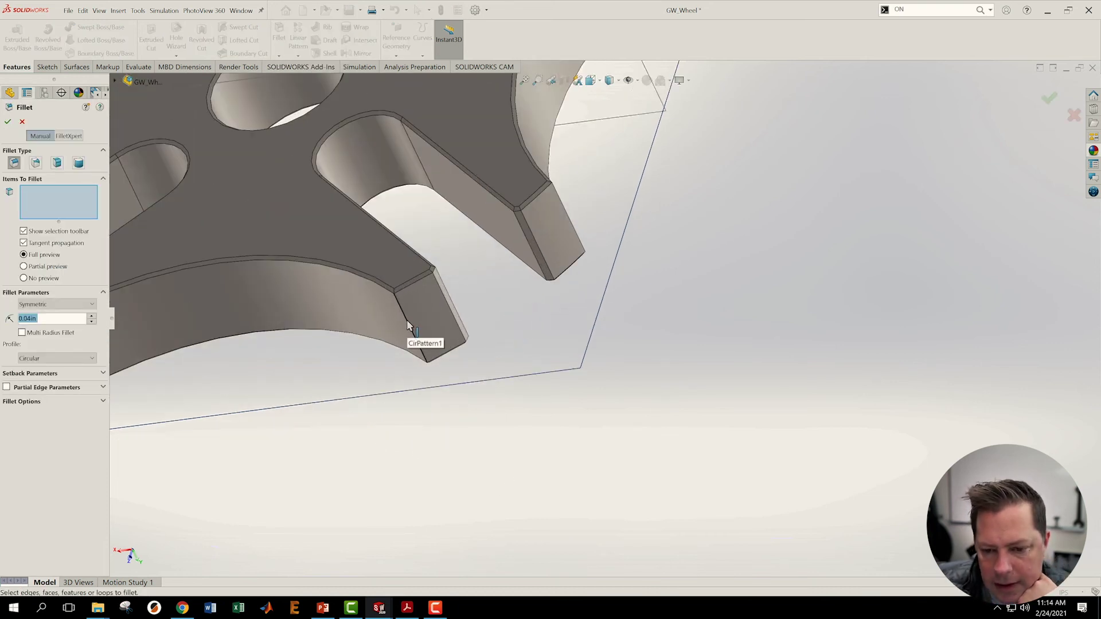
click(408, 325)
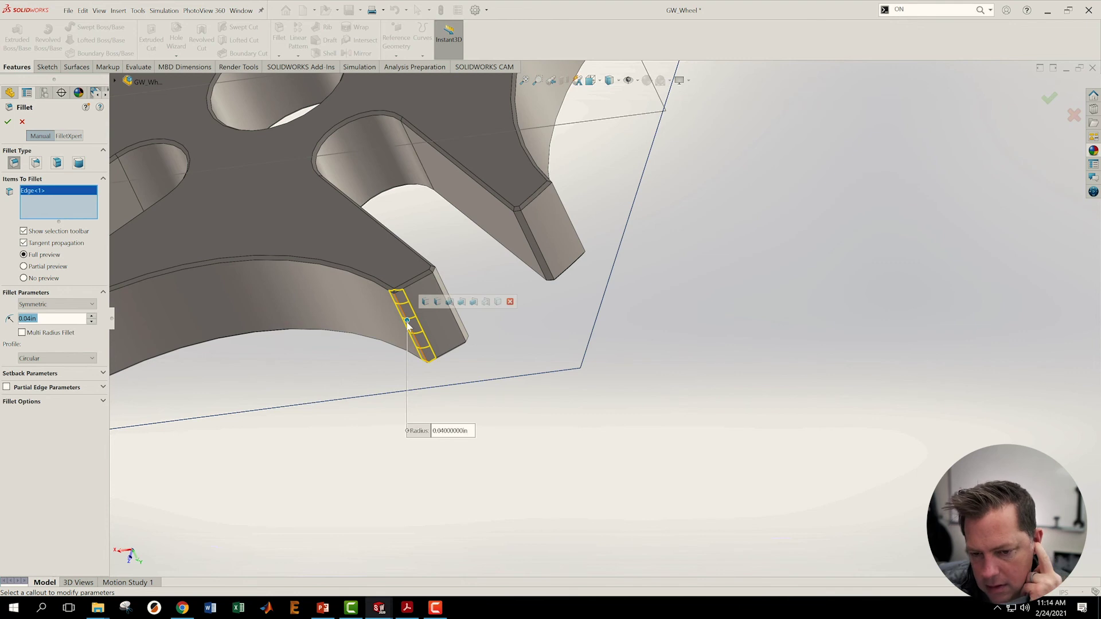
middle_drag(534, 346, 493, 281)
click(496, 269)
scroll(571, 216, up, 5)
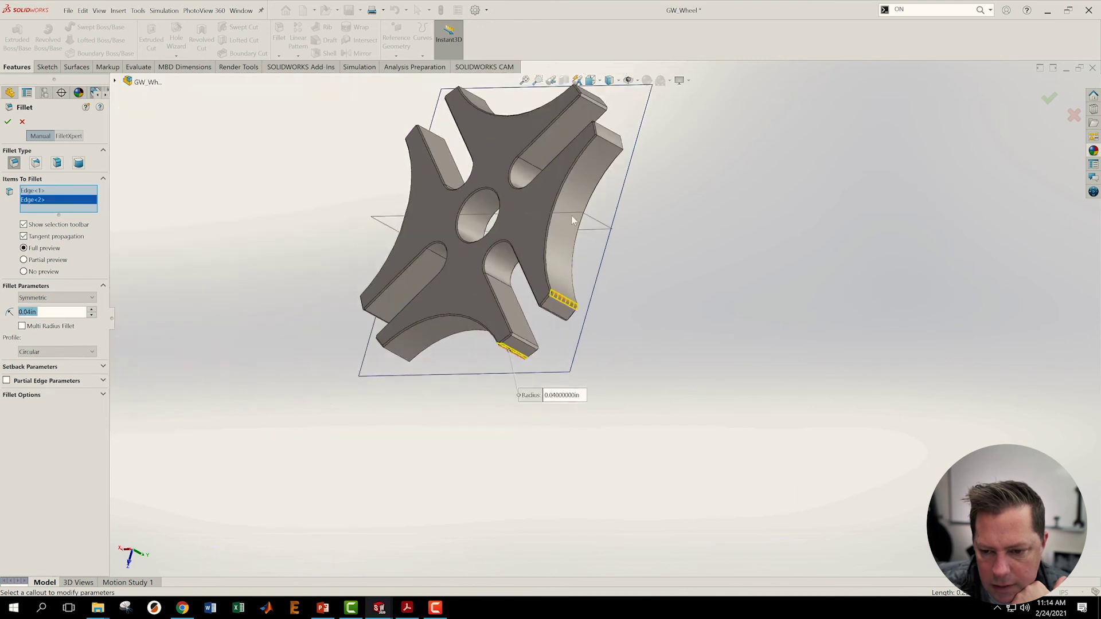
scroll(635, 150, down, 4)
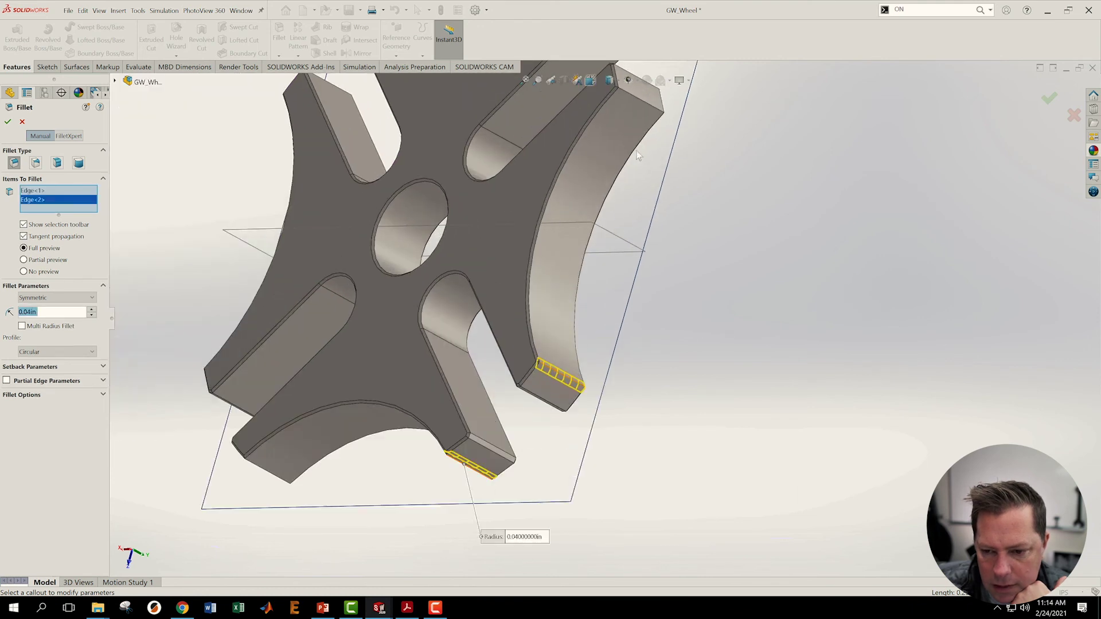
click(655, 99)
middle_drag(720, 142, 494, 296)
click(448, 273)
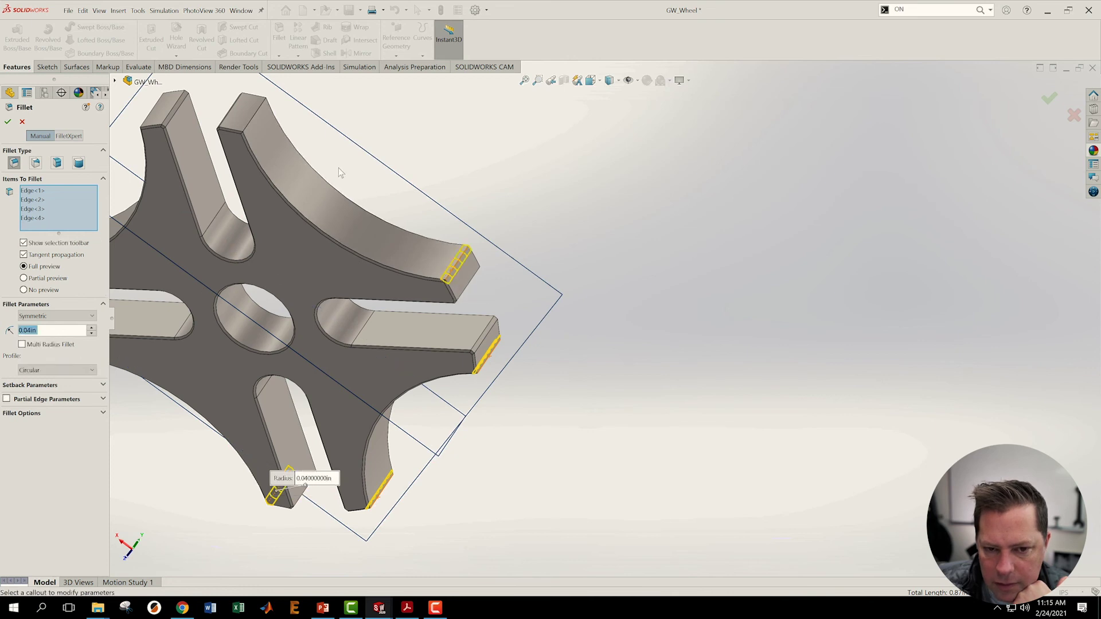
click(251, 125)
middle_drag(251, 125, 463, 237)
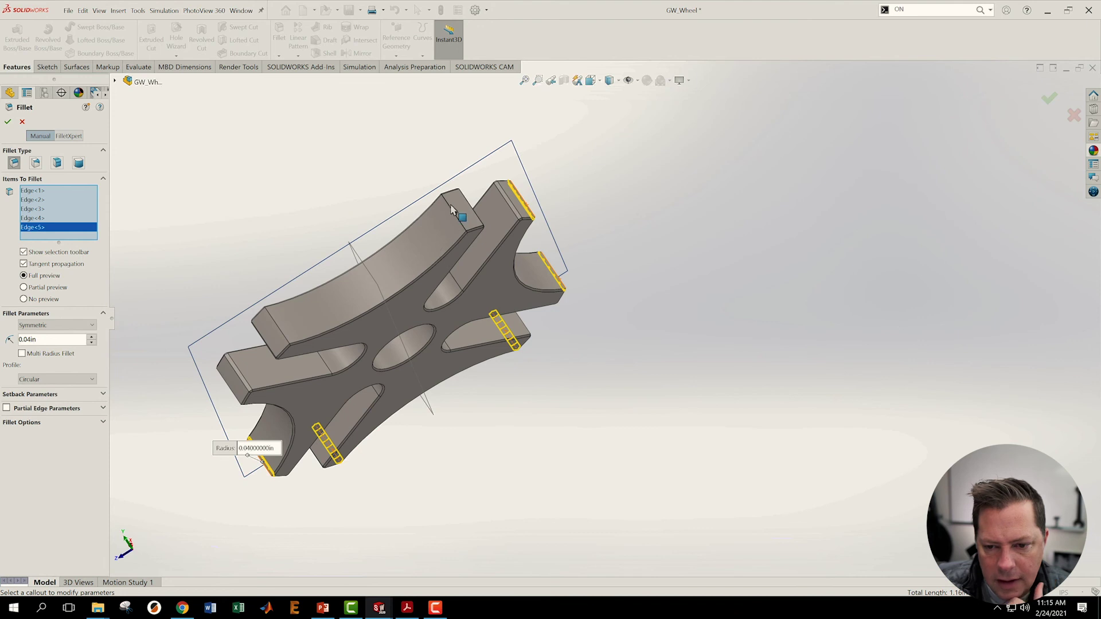
- Remove the wrongly picked face from the fillet and add the remaining arm-end edges
click(452, 212)
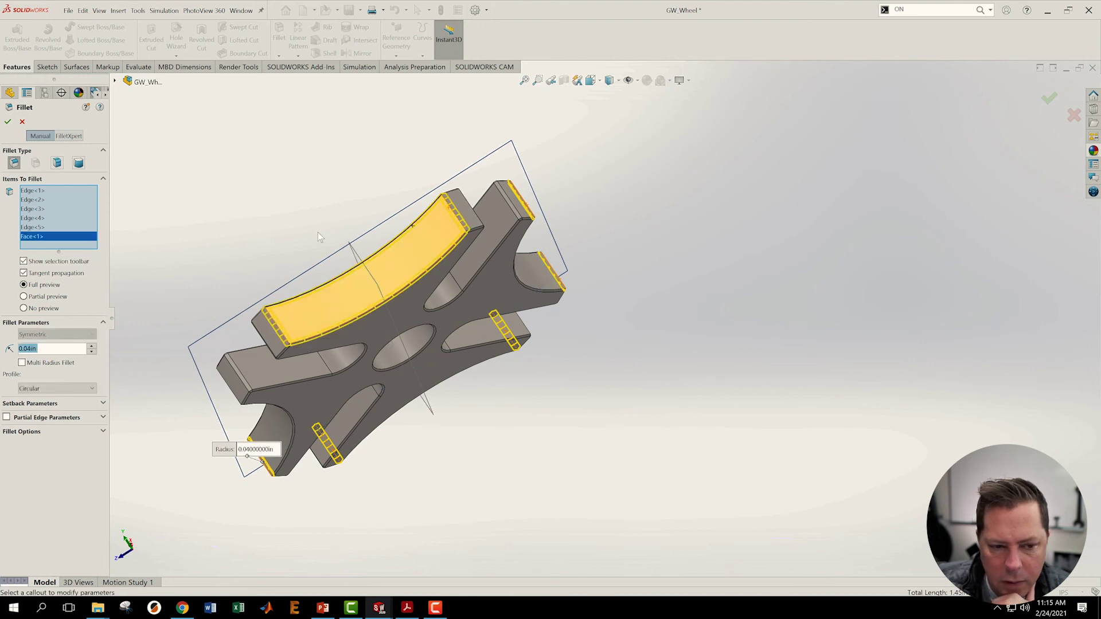
right_click(51, 240)
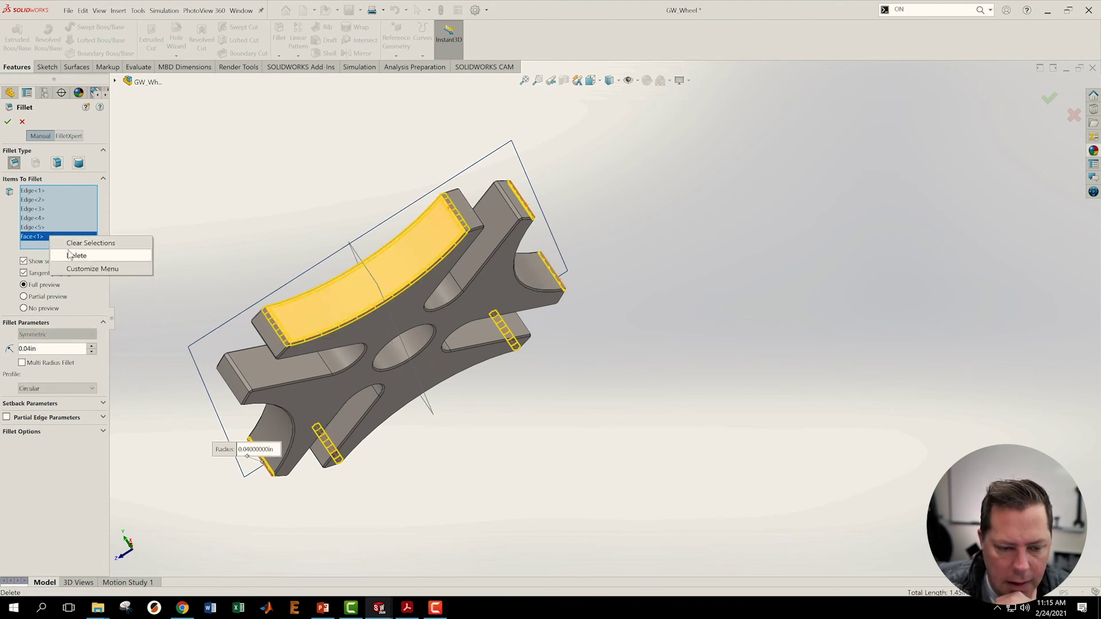
click(74, 256)
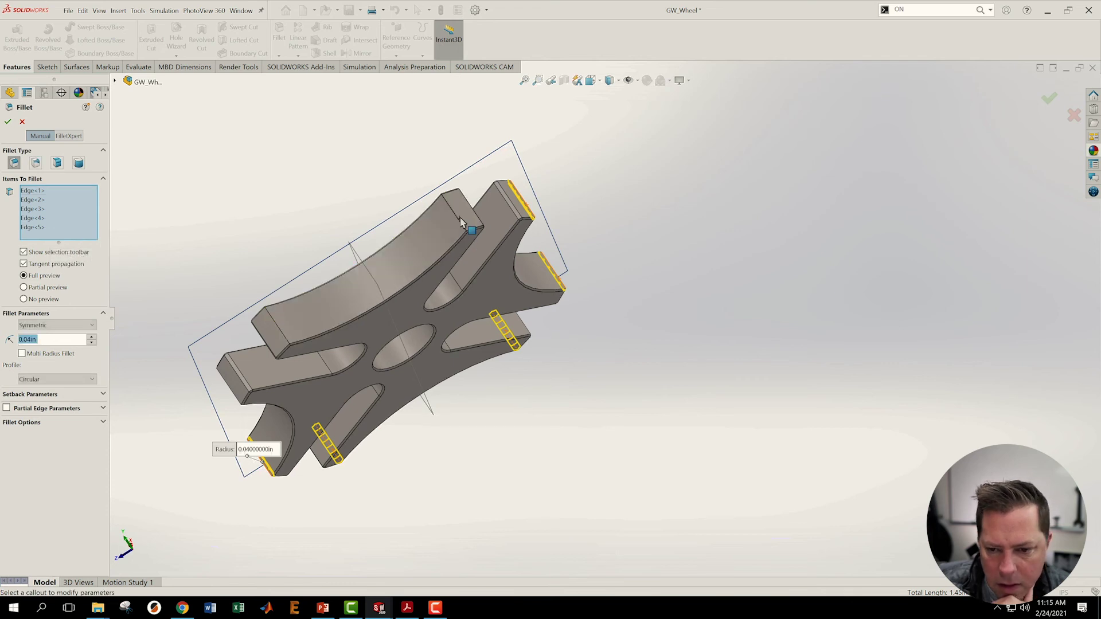
click(457, 221)
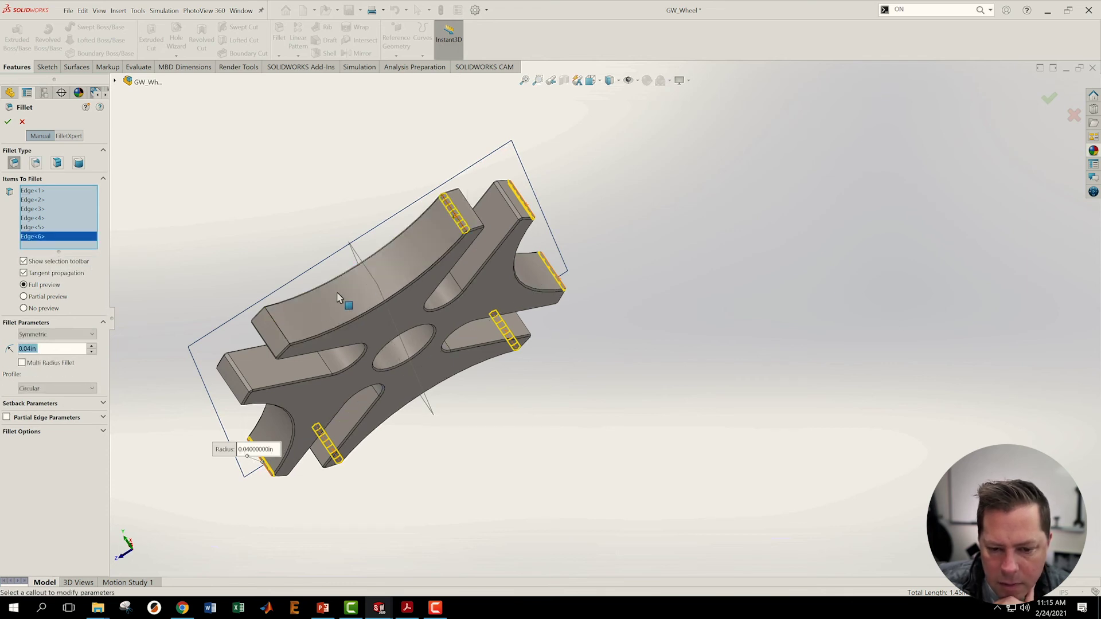
click(282, 324)
scroll(312, 390, up, 3)
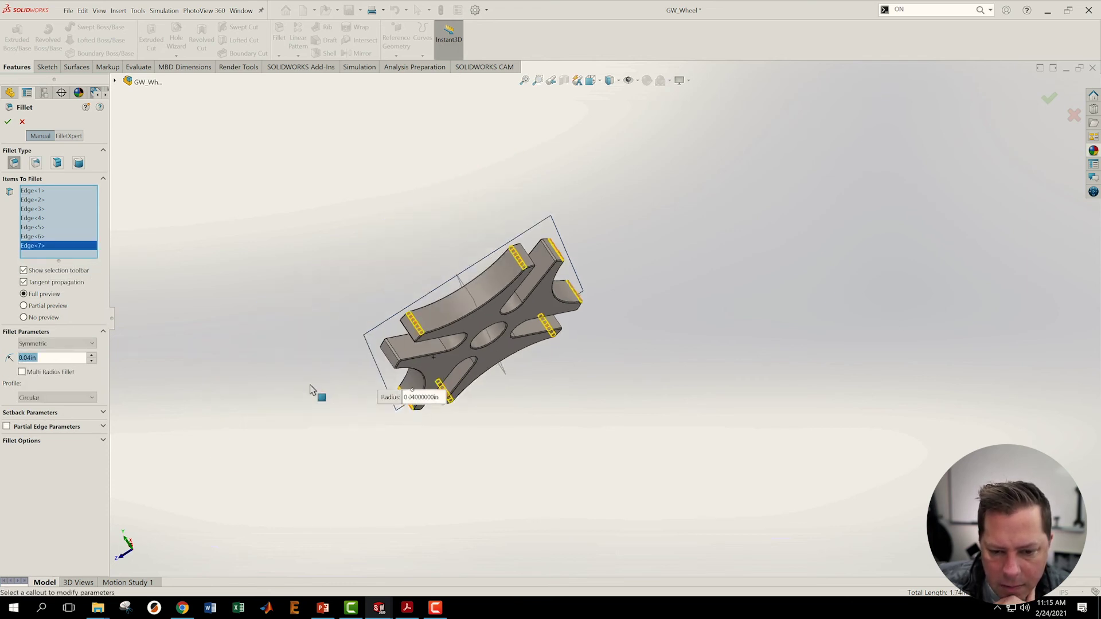
scroll(504, 321, down, 2)
middle_drag(505, 321, 602, 218)
scroll(594, 267, down, 3)
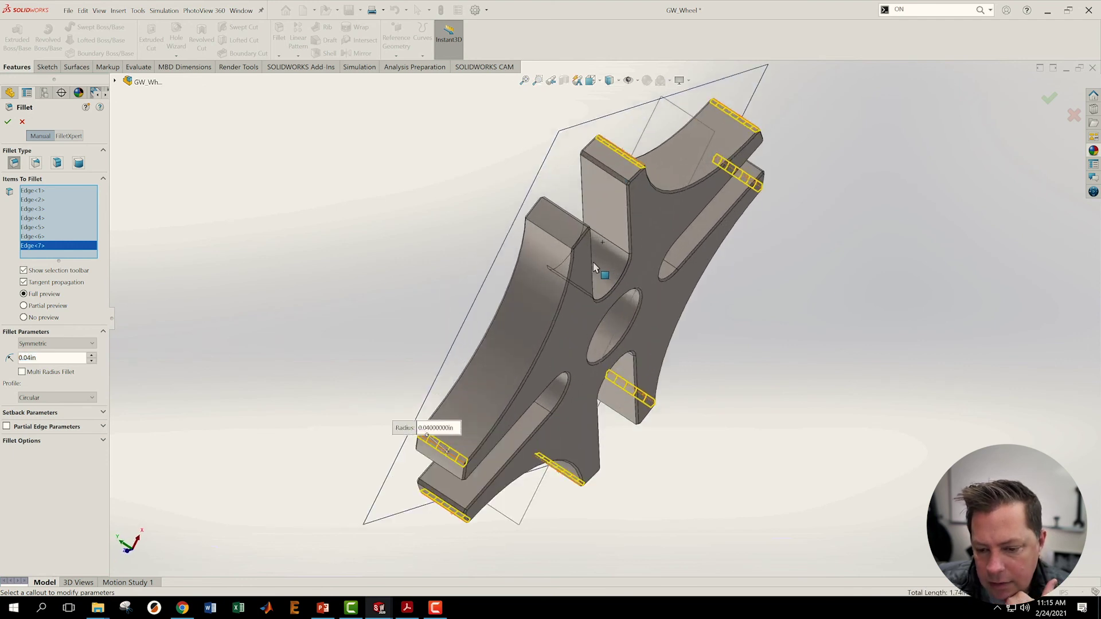
scroll(595, 267, down, 1)
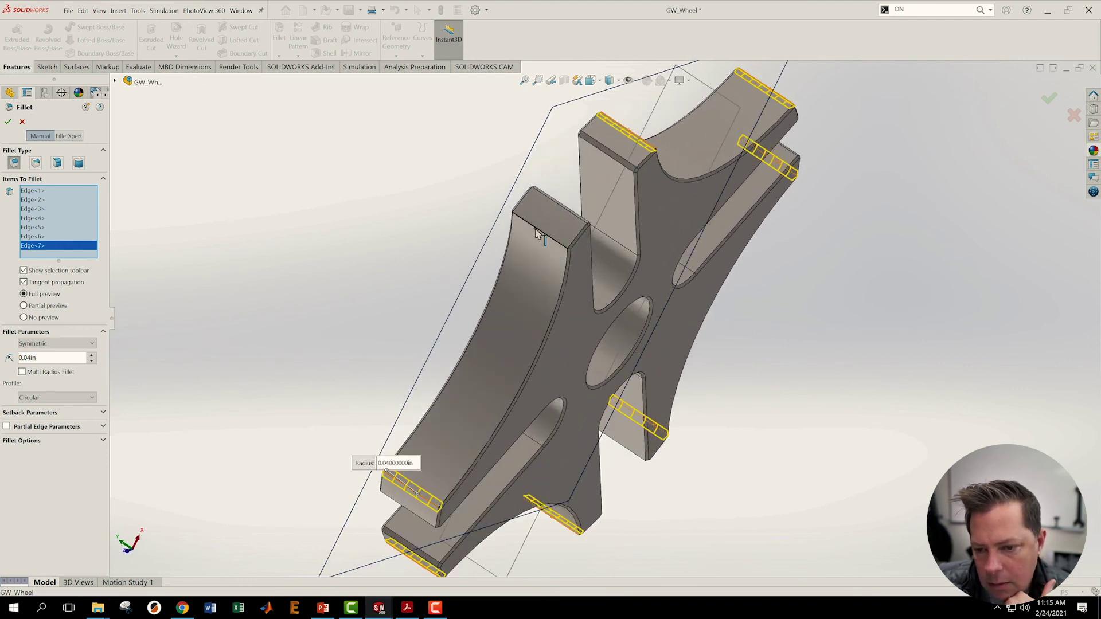
click(537, 233)
scroll(530, 240, up, 3)
scroll(529, 244, down, 1)
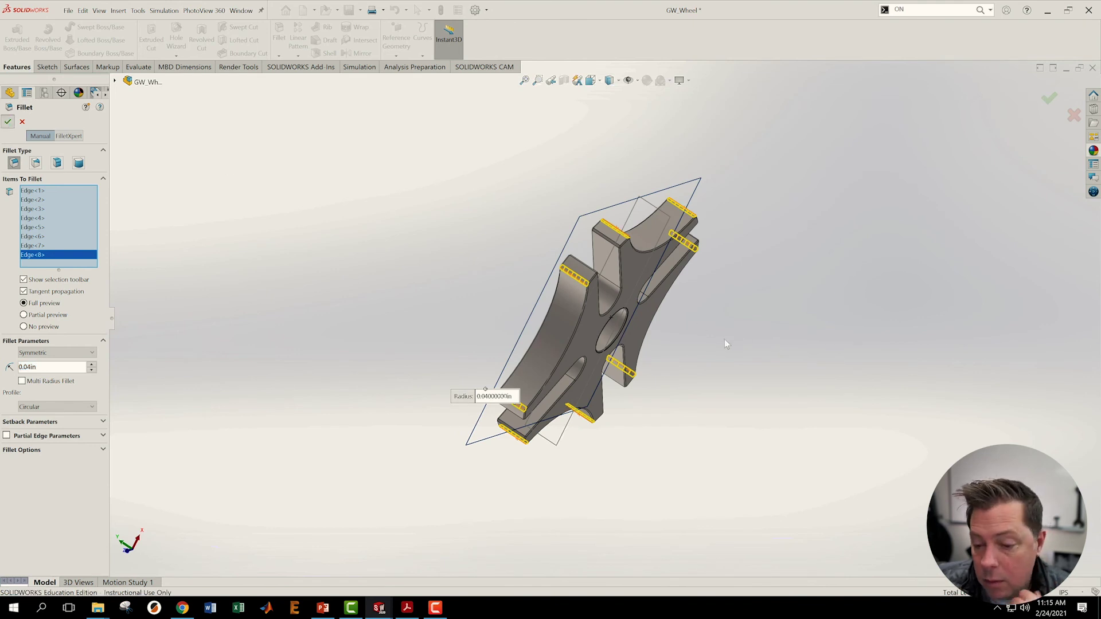
- Apply the 0.04 in fillet to the eight selected edges, creating Fillet1
key(Return)
middle_drag(719, 249, 692, 442)
scroll(678, 469, down, 5)
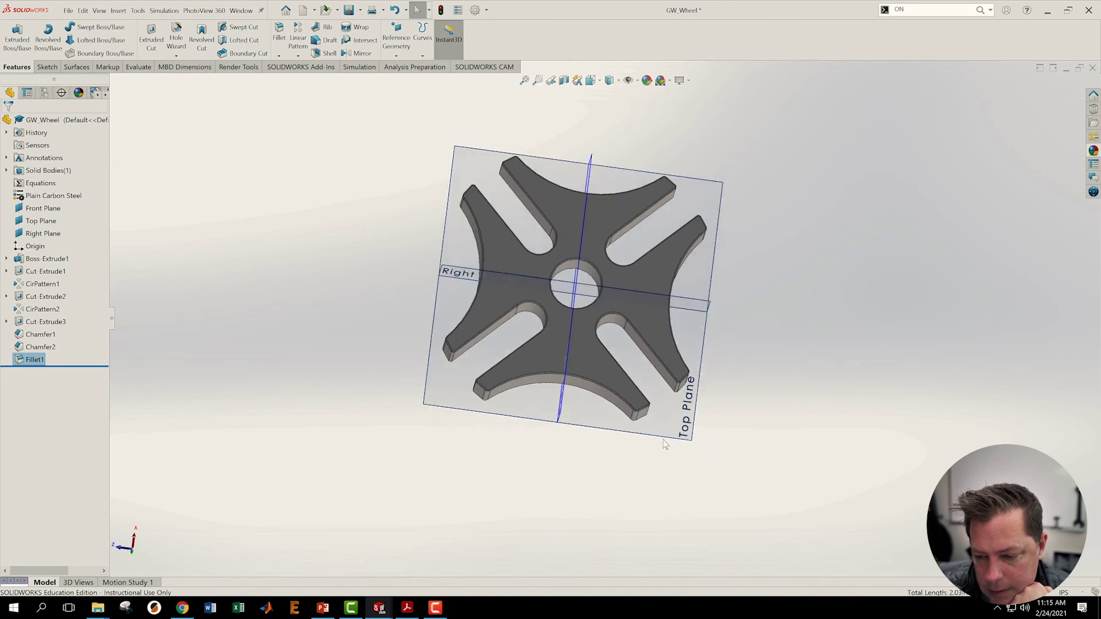
- Zoom and orbit to inspect the arm ends, then continue past Fillet1's rebuild warning
scroll(609, 339, down, 3)
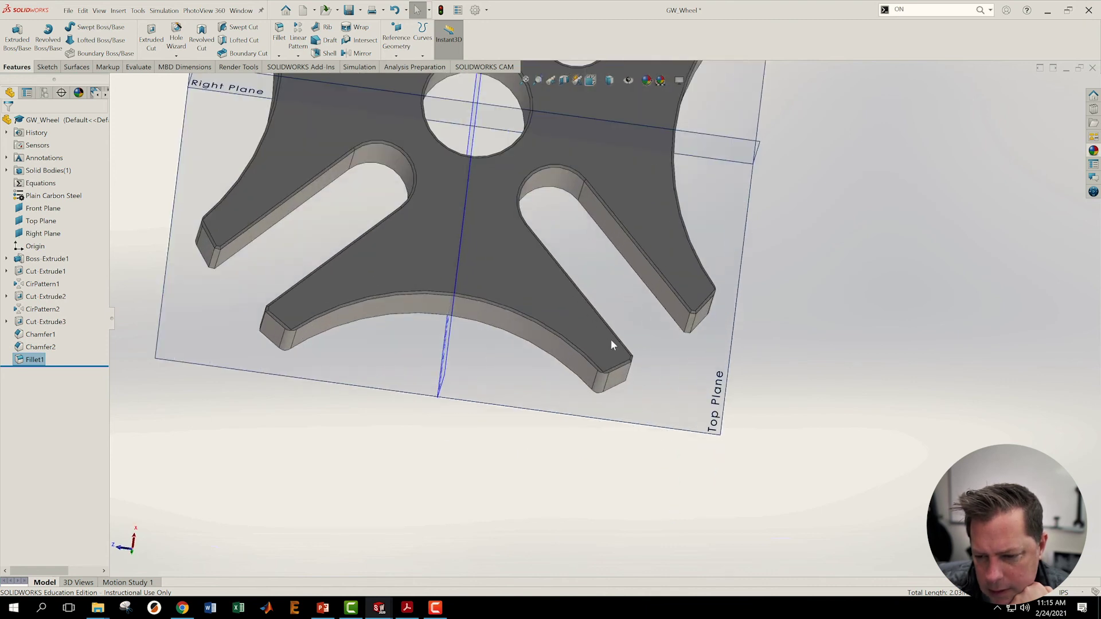
scroll(608, 349, down, 3)
middle_drag(607, 360, 571, 349)
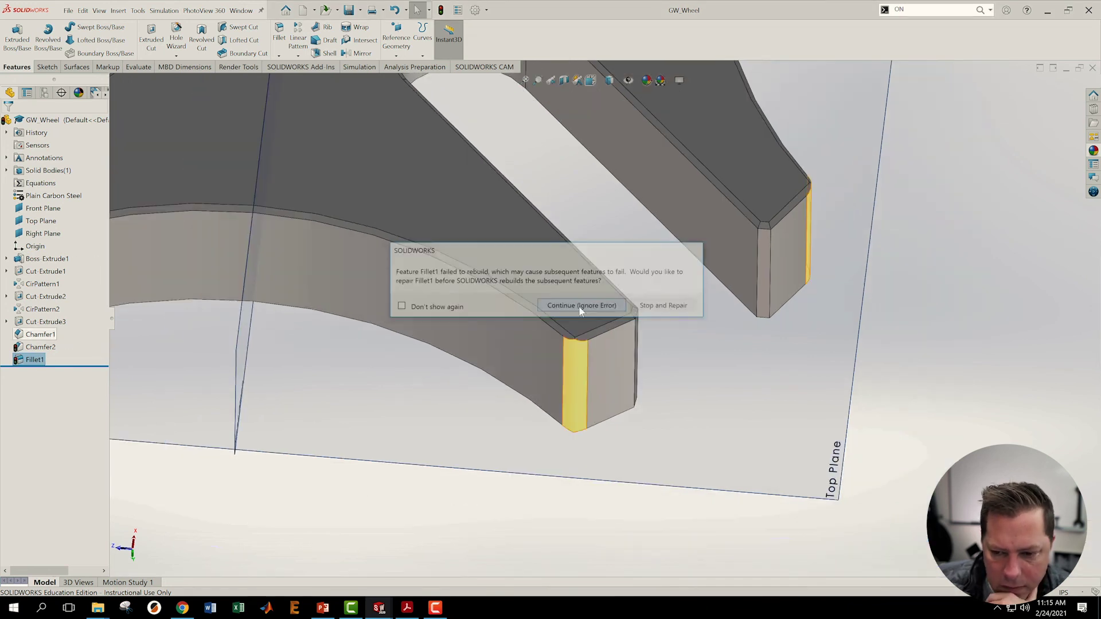
click(580, 305)
- Delete Fillet1's missing edge references and confirm the repaired fillet
click(624, 300)
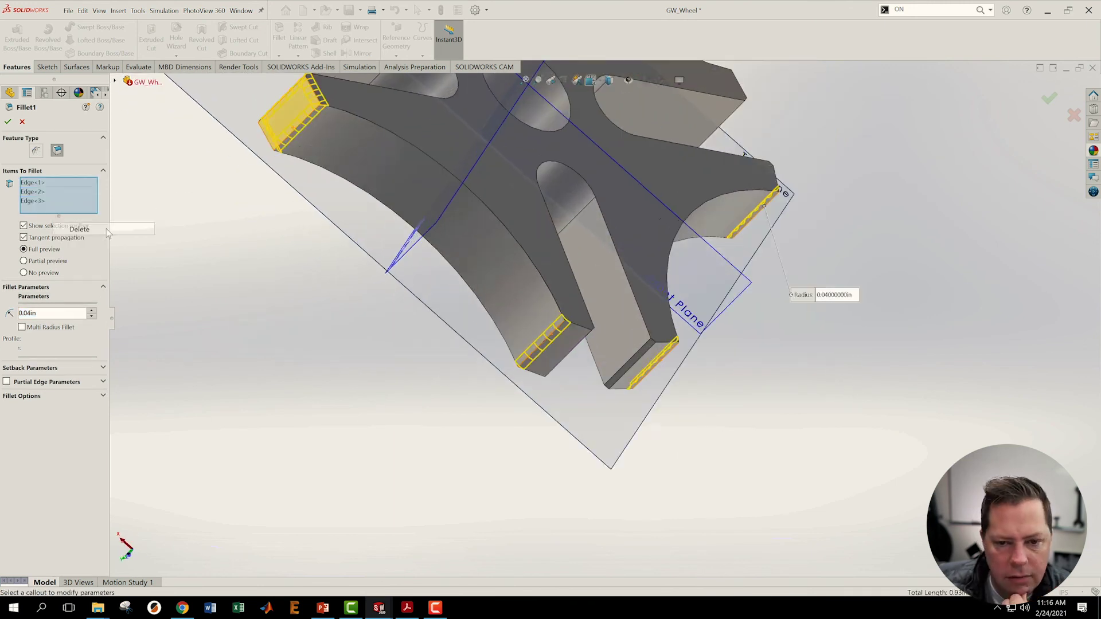
click(107, 232)
key(Return)
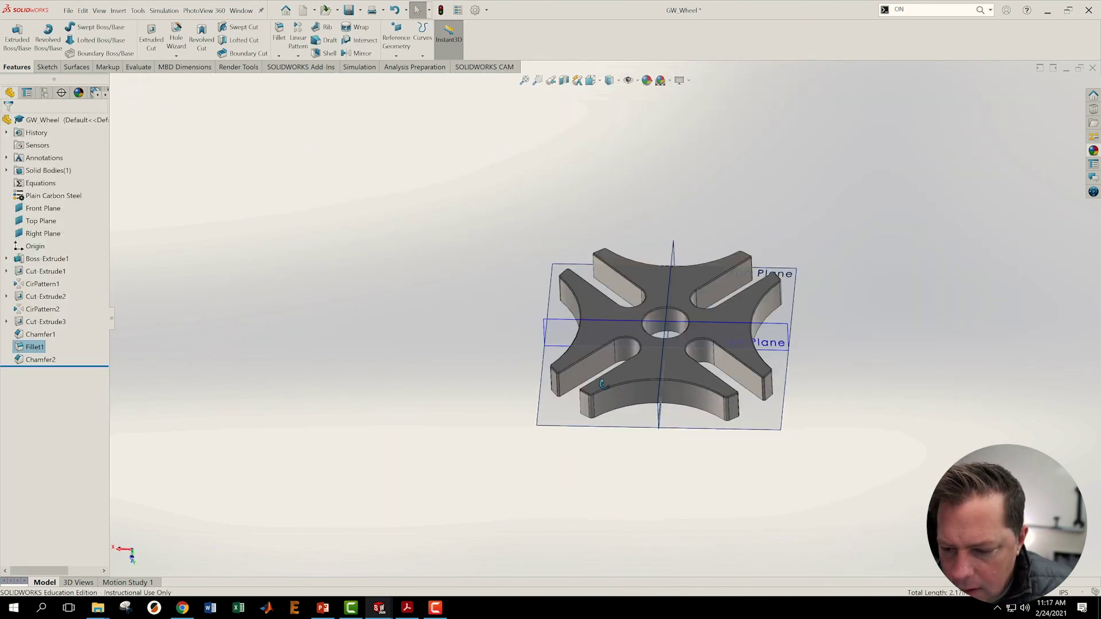
- Orbit and zoom the wheel to check the rebuilt filleted slot corners
middle_drag(603, 384, 596, 335)
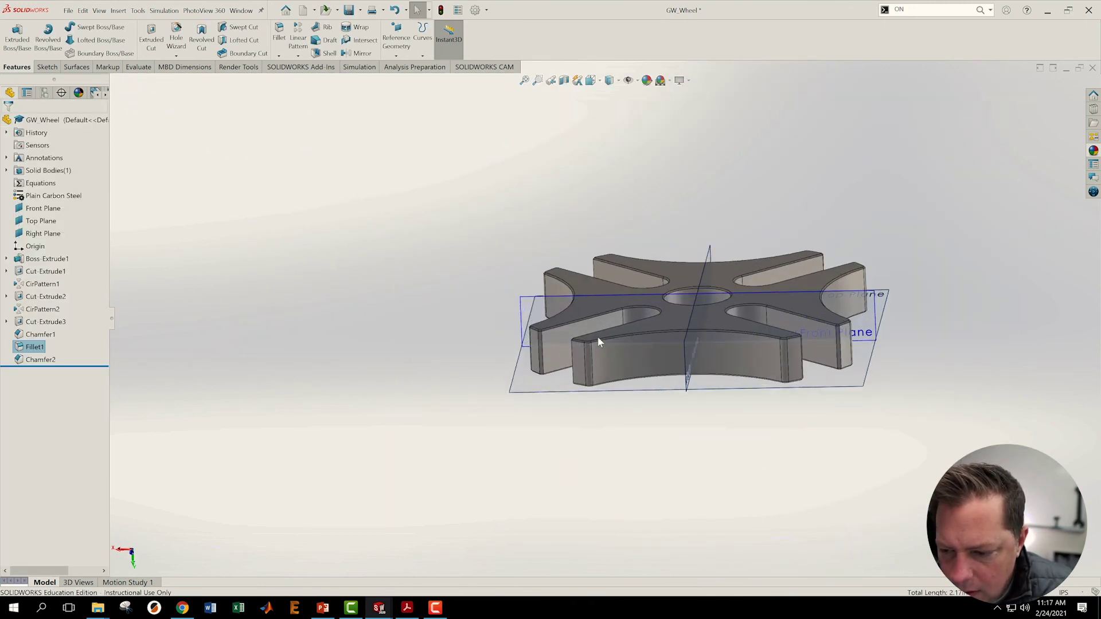
scroll(598, 338, down, 2)
middle_drag(642, 371, 644, 381)
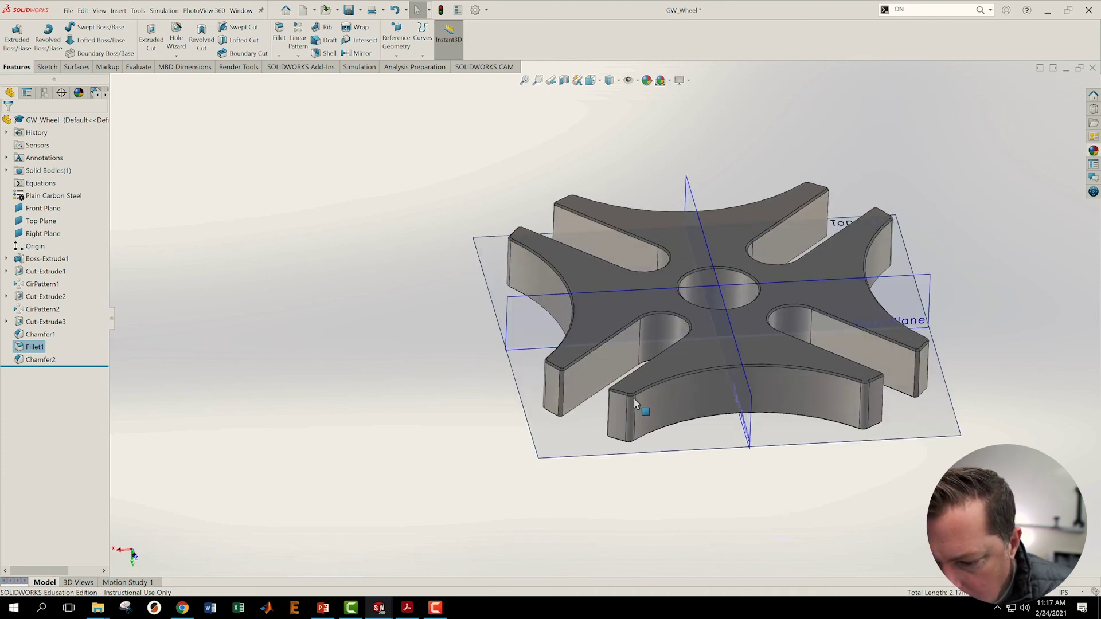
scroll(638, 382, down, 5)
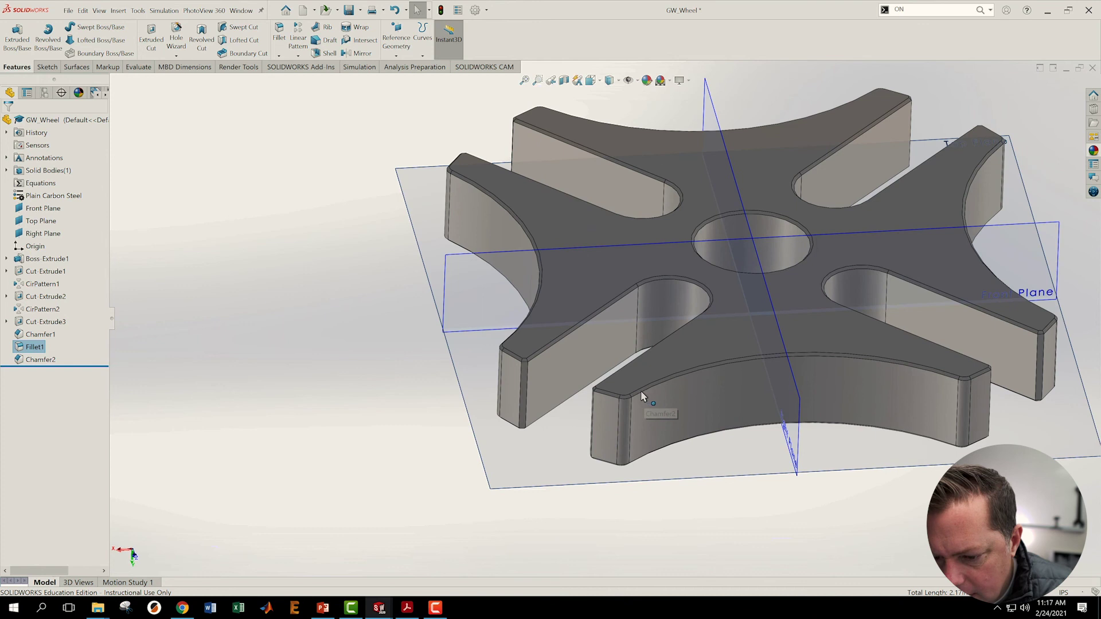
scroll(638, 395, down, 2)
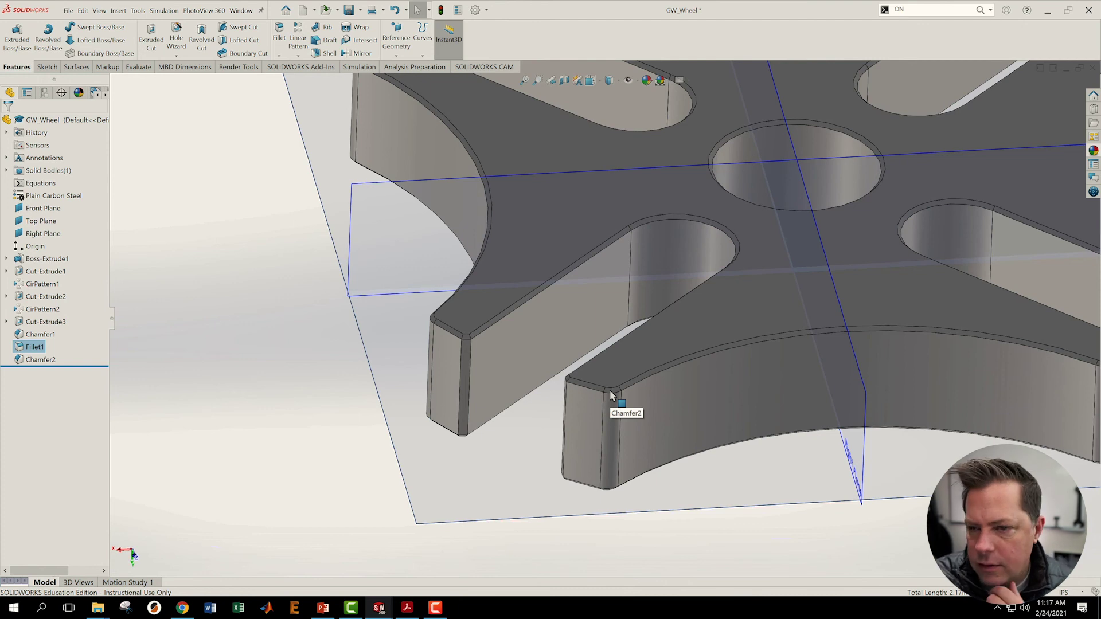
click(68, 10)
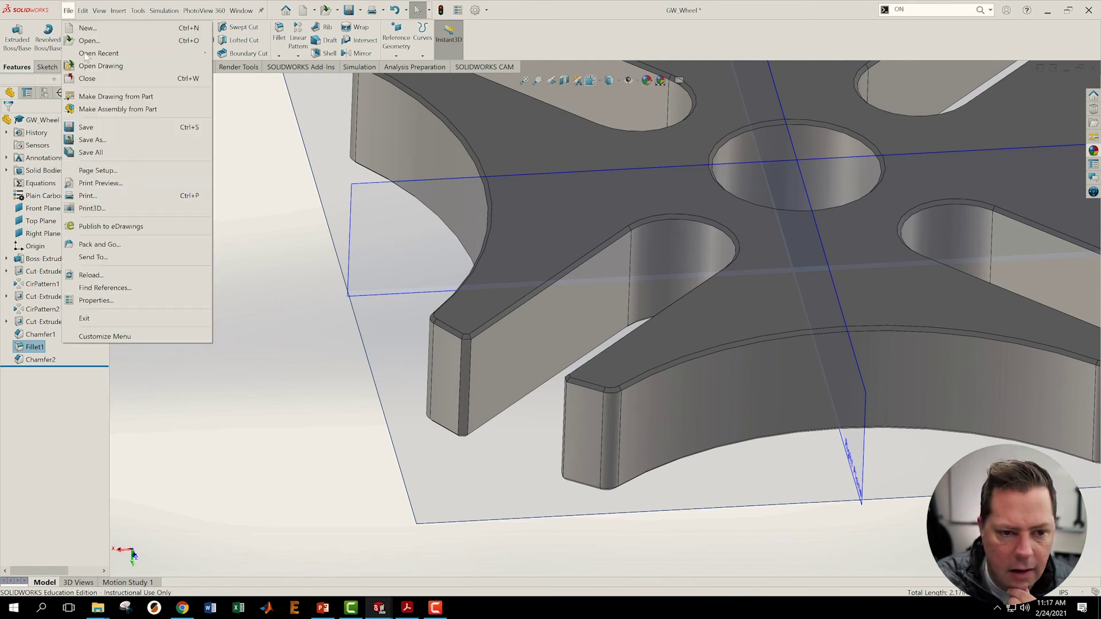
- Save the GW_Wheel part and close the part and GW_Wheel_SS windows, confirming the save
click(86, 127)
click(1092, 68)
click(1092, 69)
key(Return)
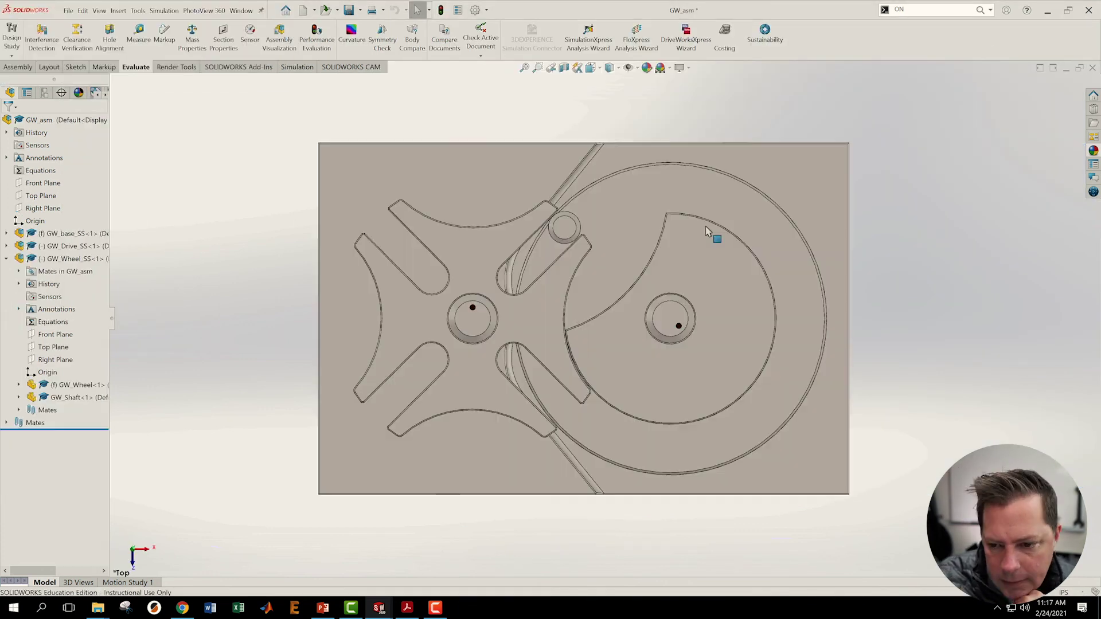
- Zoom on the wheel slot in GW_asm and switch to the Motion Study 1 timeline
scroll(596, 439, down, 5)
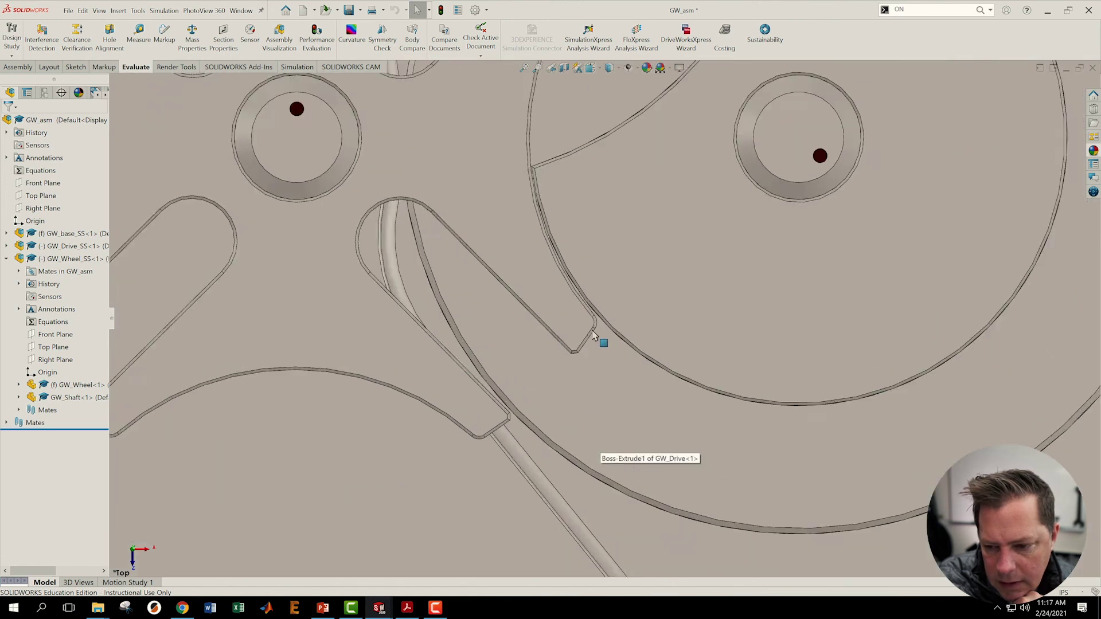
scroll(619, 265, up, 5)
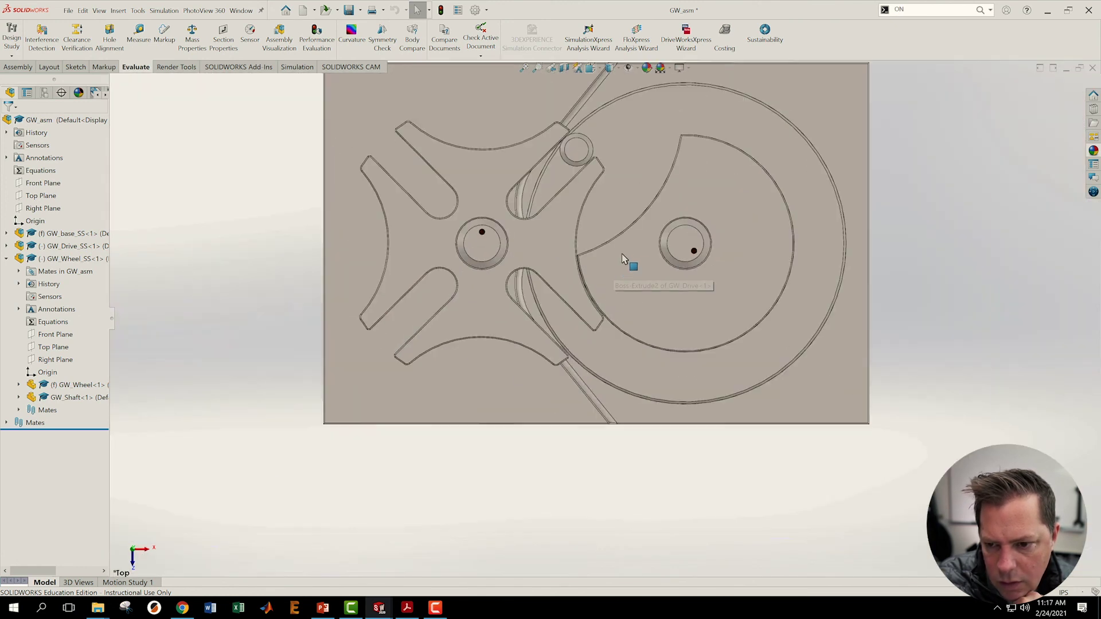
scroll(653, 261, down, 2)
scroll(560, 267, down, 5)
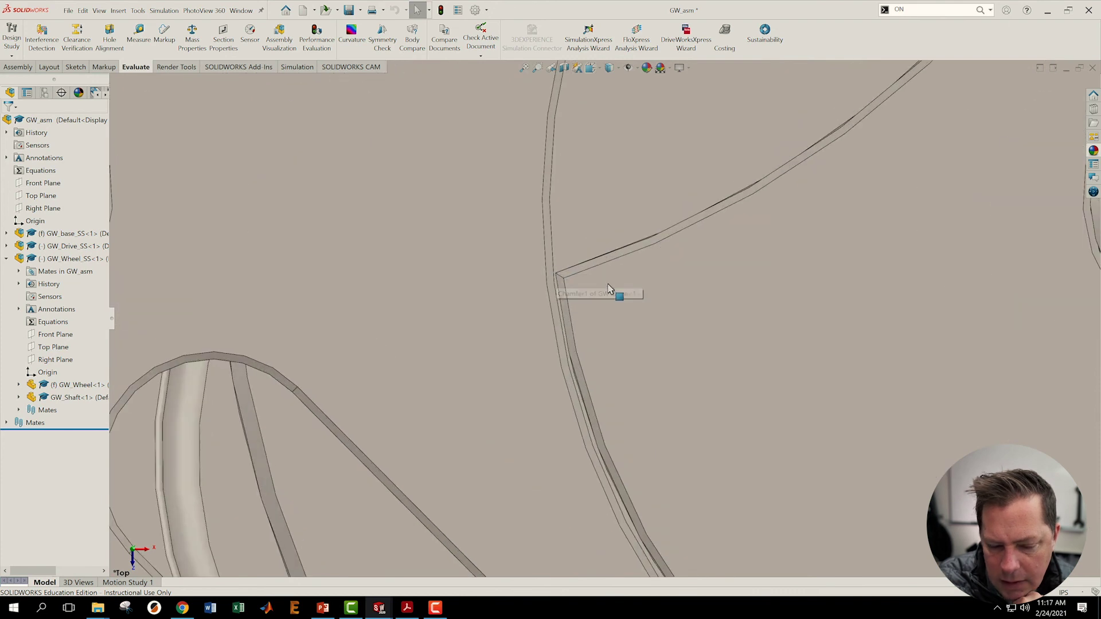
scroll(620, 292, up, 5)
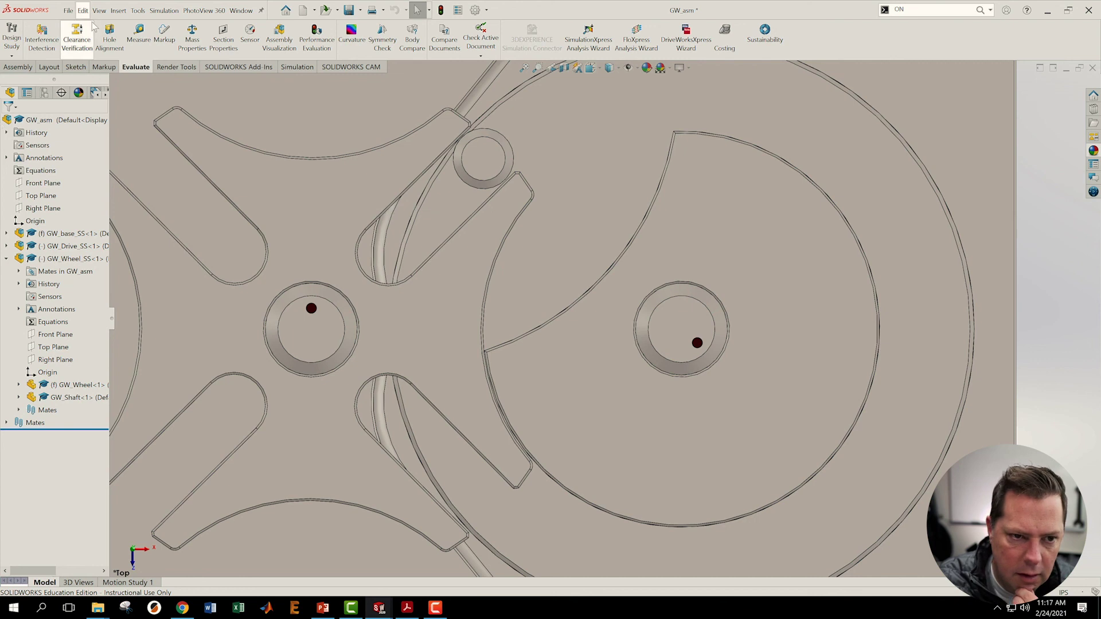
click(128, 582)
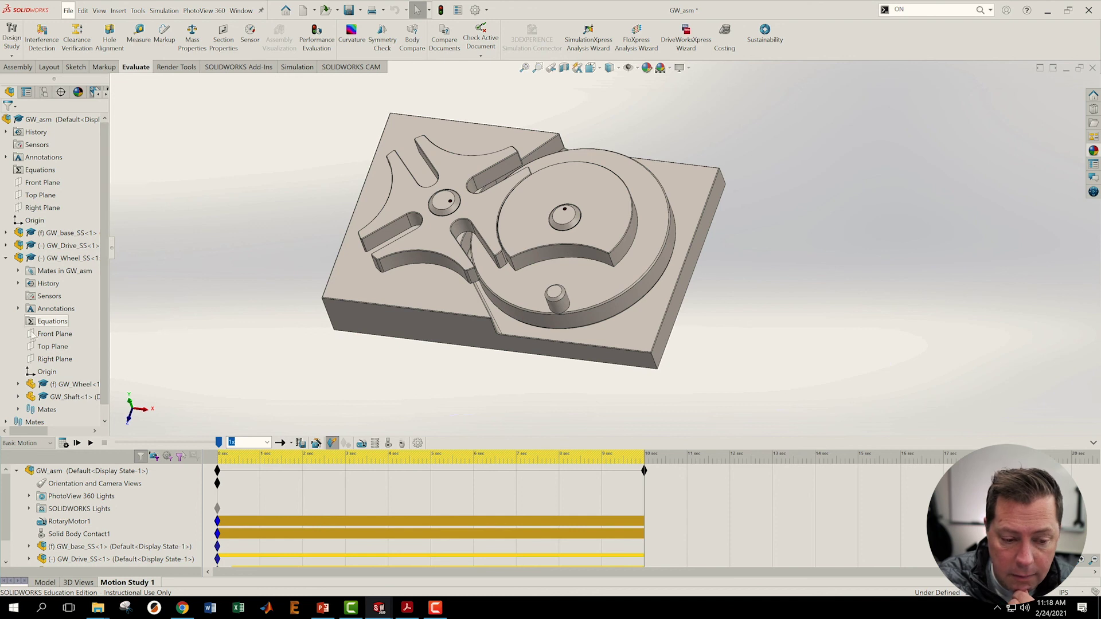
- Recalculate Motion Study 1 with the filleted wheel and play the 10-second animation
click(76, 443)
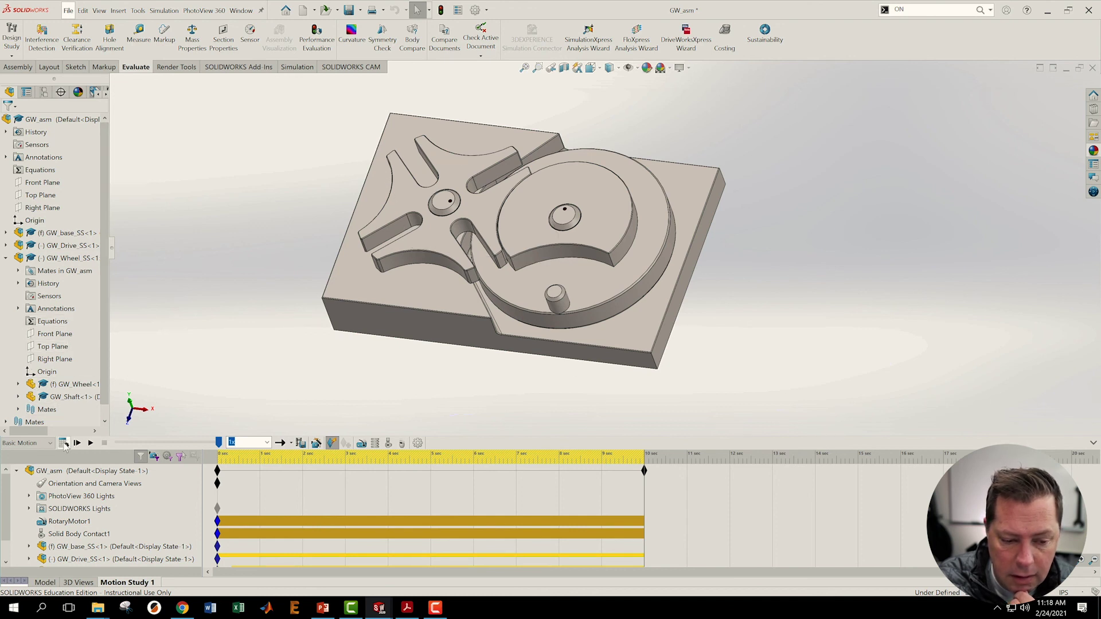
click(64, 443)
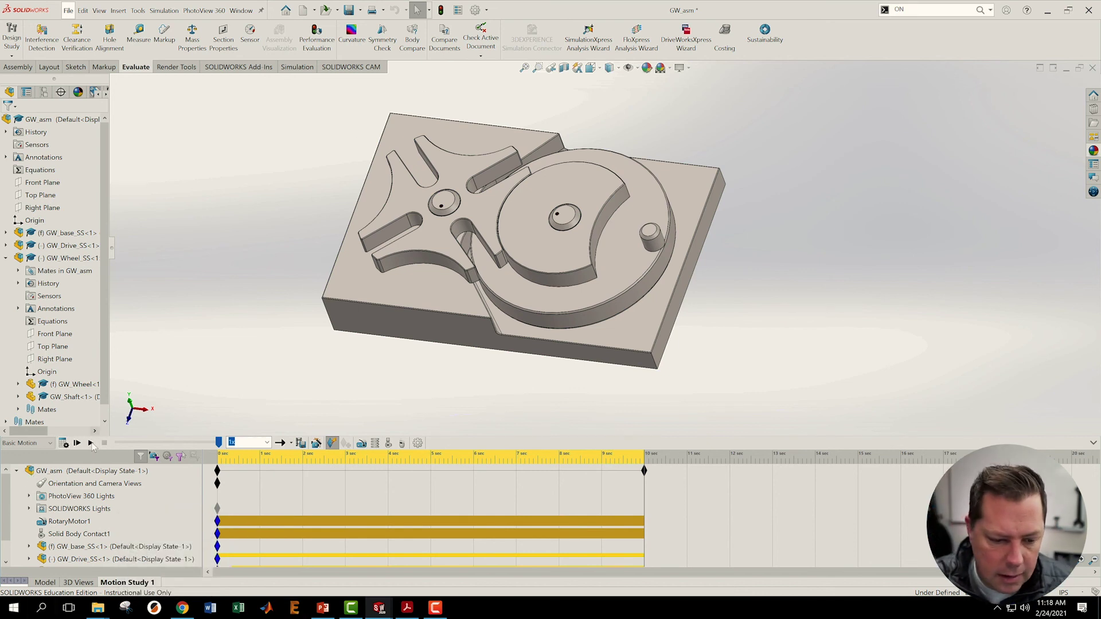
click(88, 443)
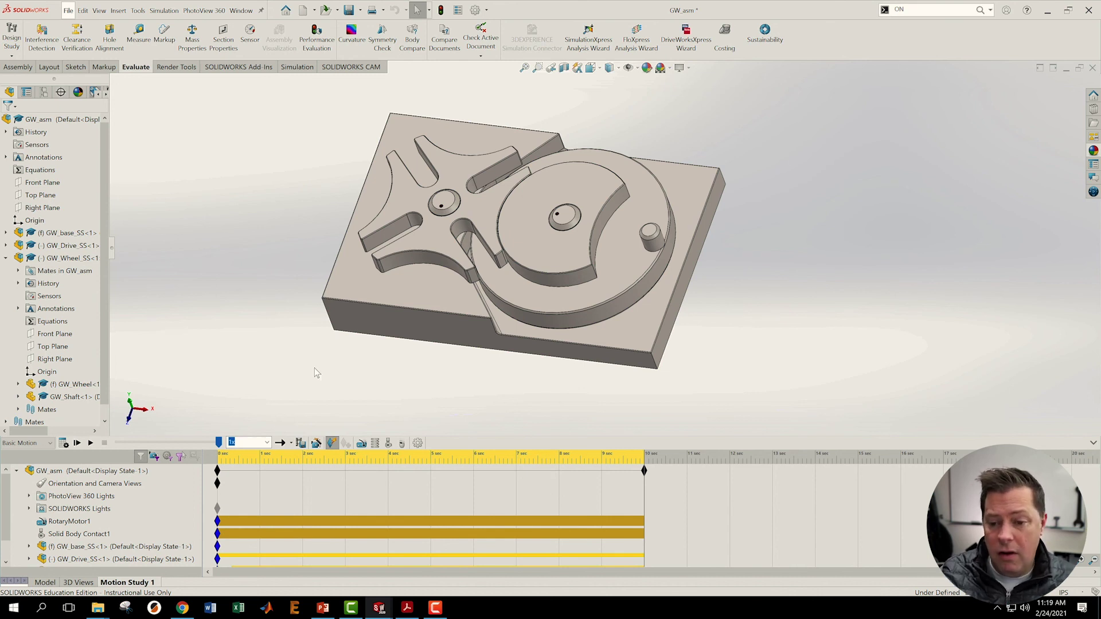
- Check the drive notch up close, then show the whole Geneva mechanism in Top view
scroll(542, 195, down, 5)
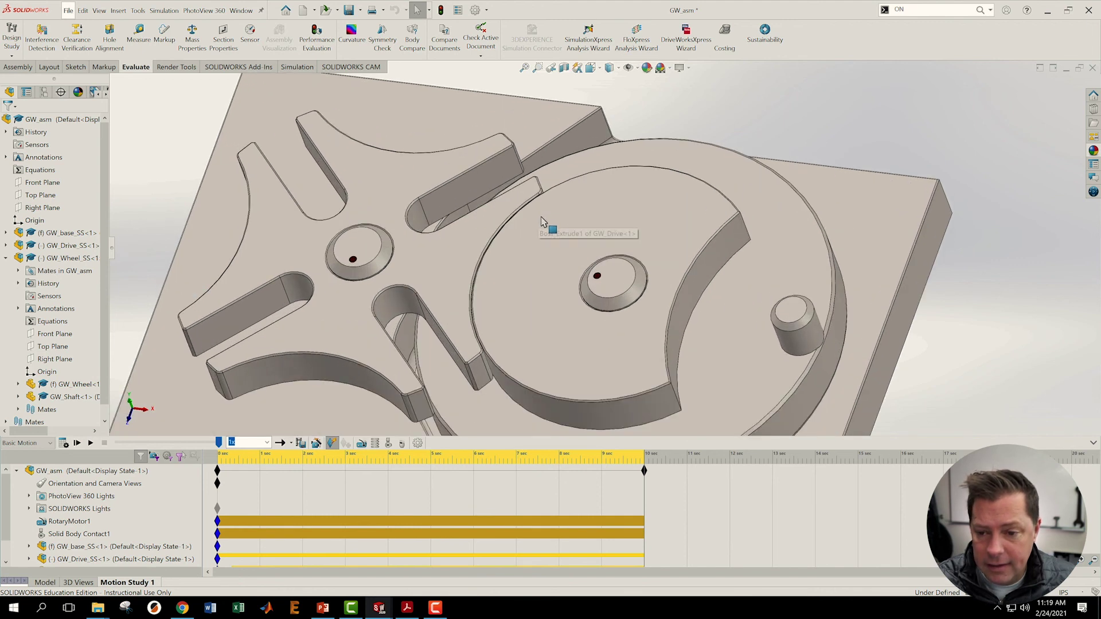
scroll(541, 220, down, 3)
middle_drag(573, 233, 552, 204)
scroll(553, 204, down, 6)
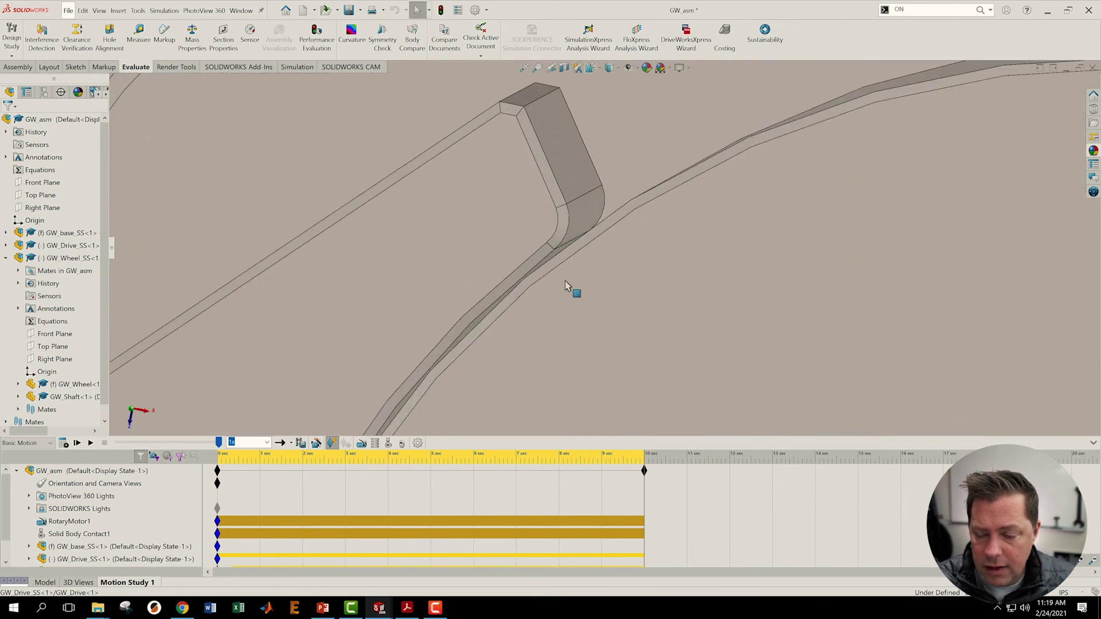
scroll(565, 286, up, 10)
middle_drag(610, 323, 583, 300)
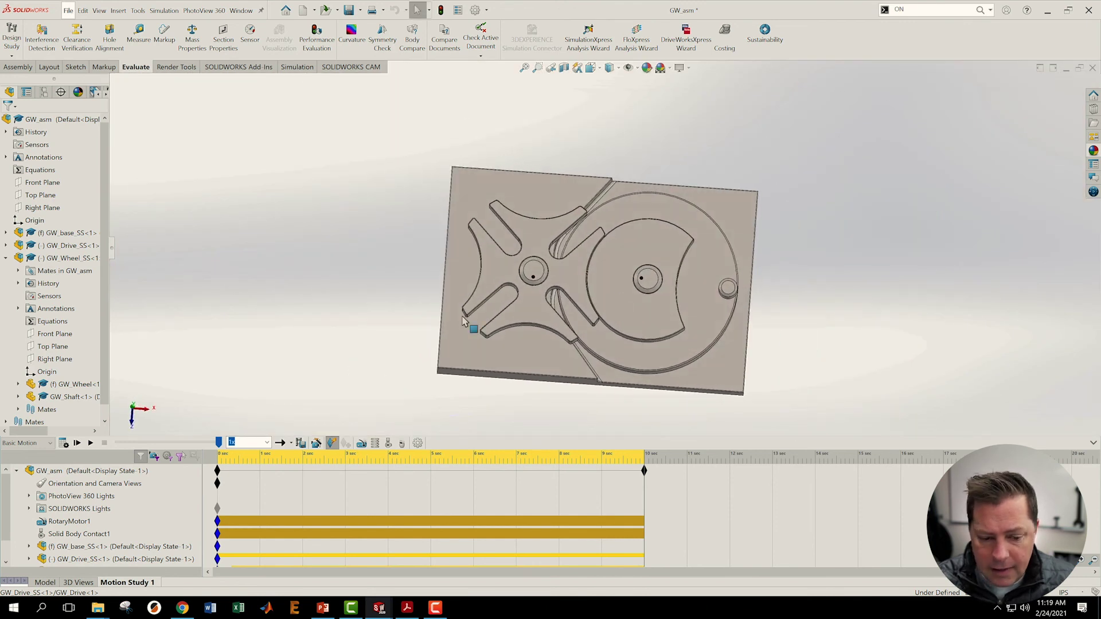
click(590, 68)
click(618, 137)
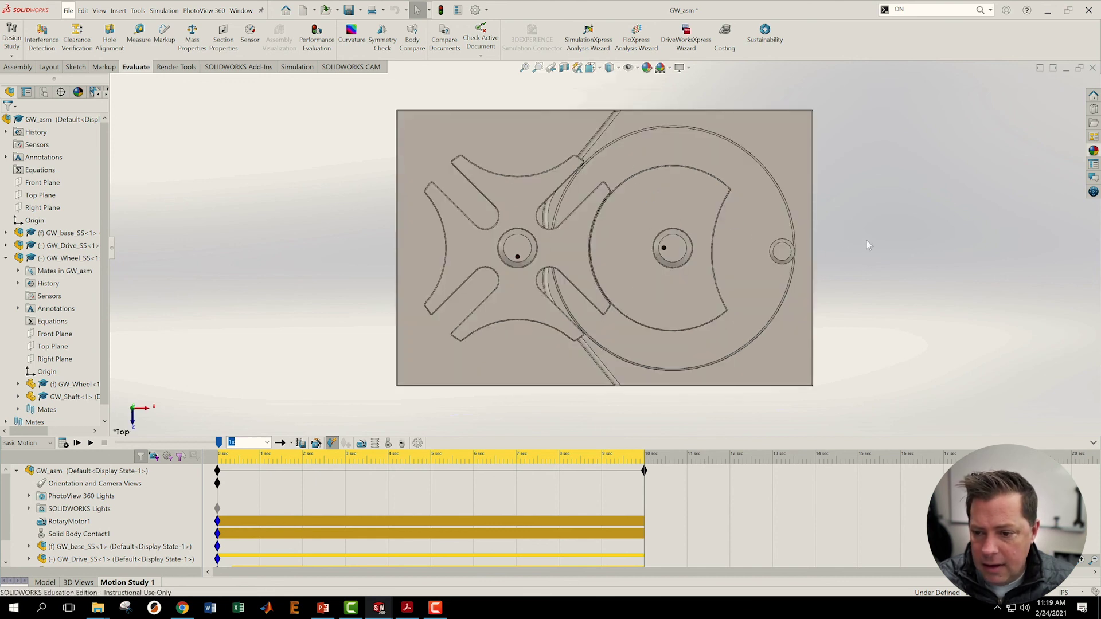